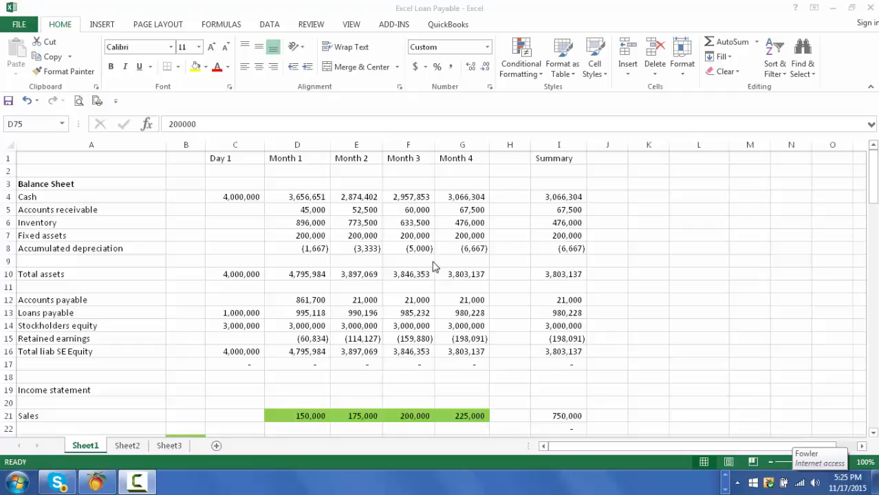
- Look over the balance sheet and the income statement for the four months on Sheet1
scroll(436, 263, "down", 1)
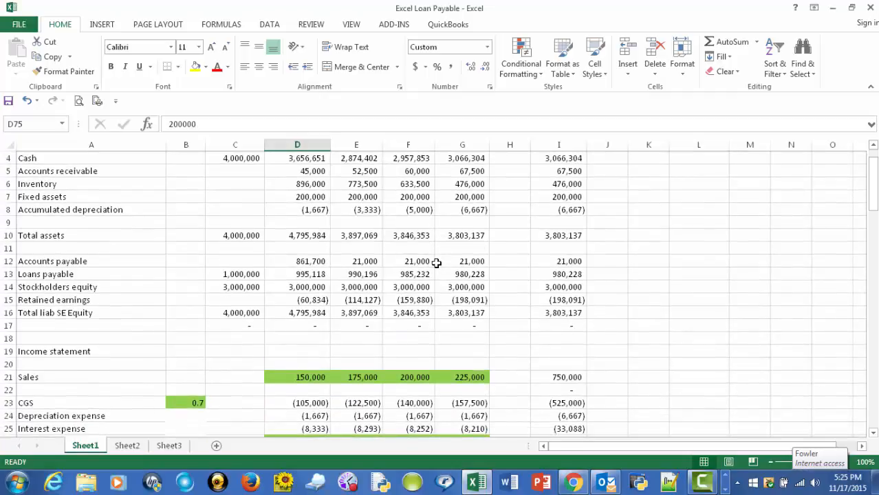
scroll(436, 263, "down", 1)
scroll(436, 262, "down", 1)
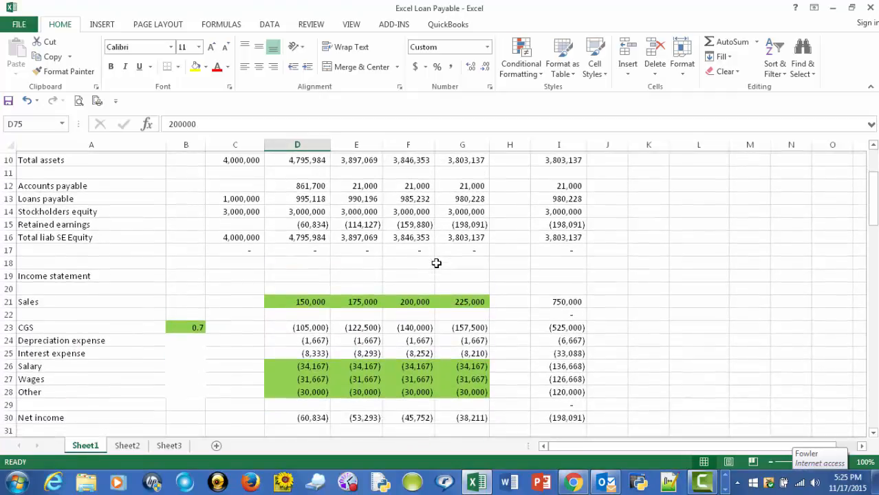
scroll(436, 263, "down", 1)
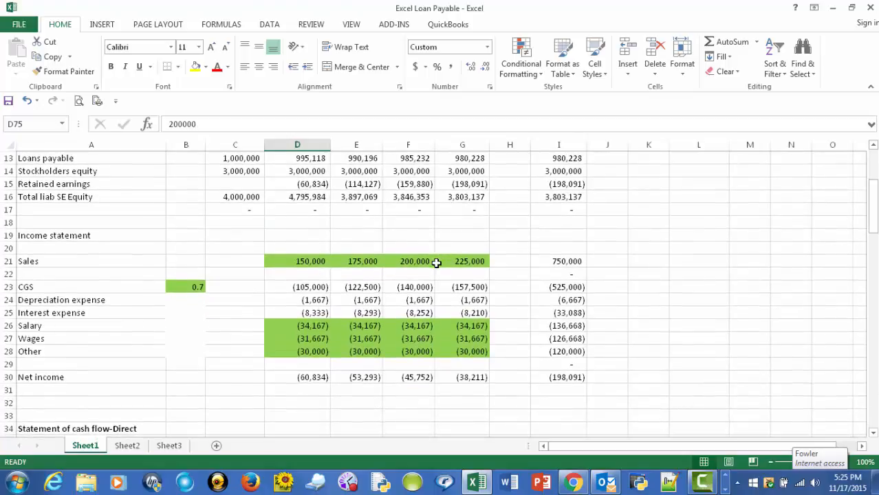
scroll(434, 263, "up", 2)
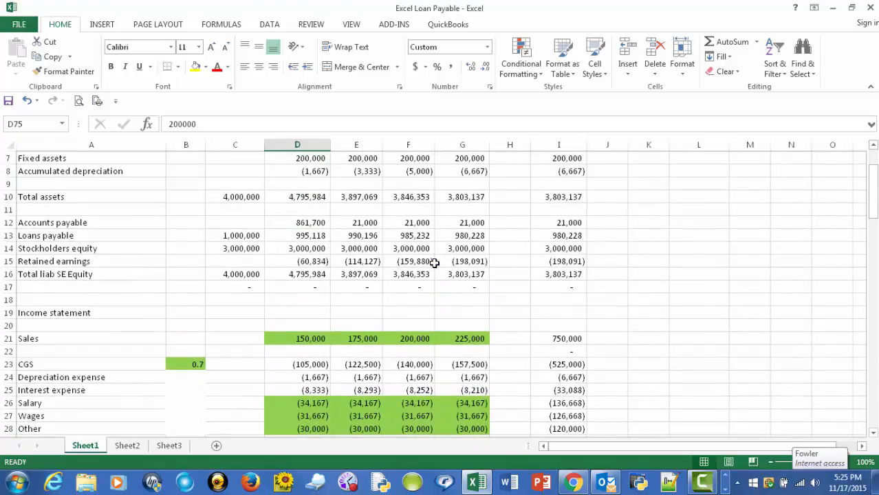
scroll(435, 263, "down", 1)
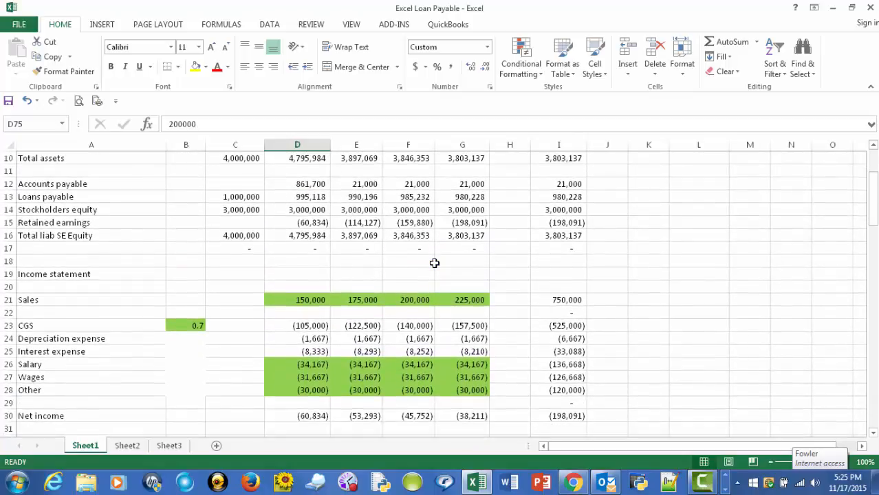
scroll(435, 262, "down", 1)
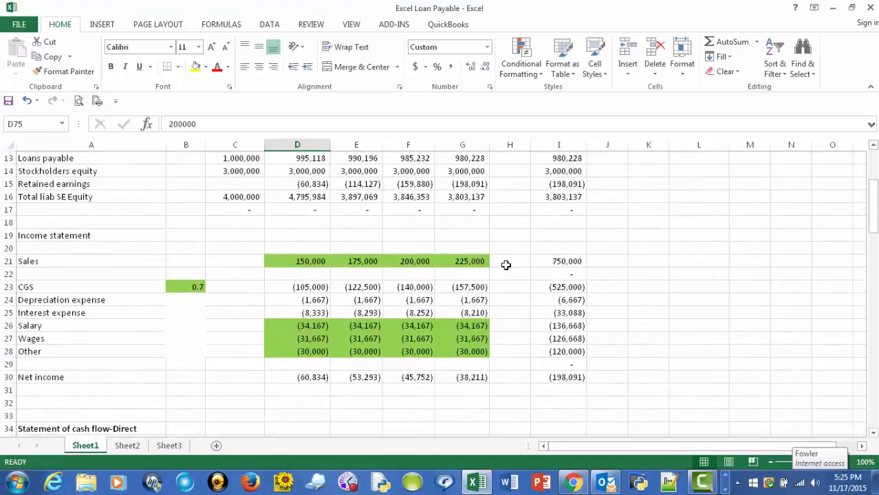
- Begin a data validation rule of type List for the CGS rate cell B23, dismissing the Windows color scheme prompt
left_click(186, 285)
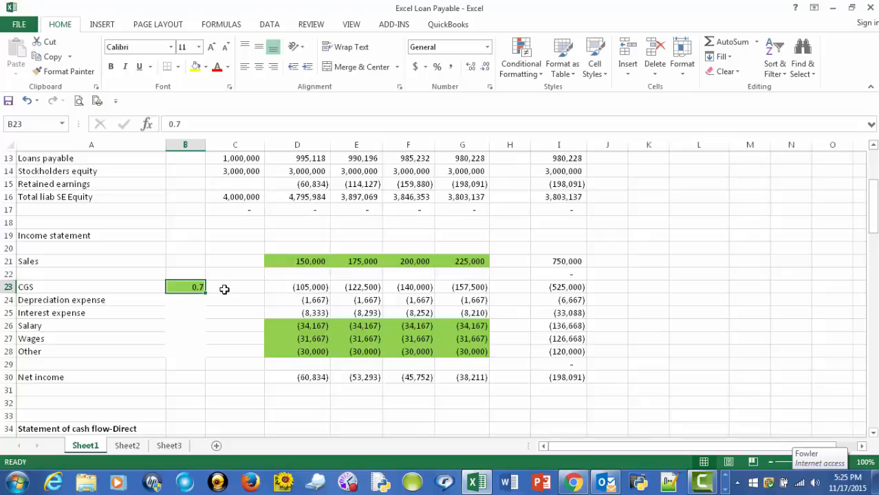
scroll(225, 289, "up", 1)
scroll(224, 289, "down", 1)
left_click(269, 25)
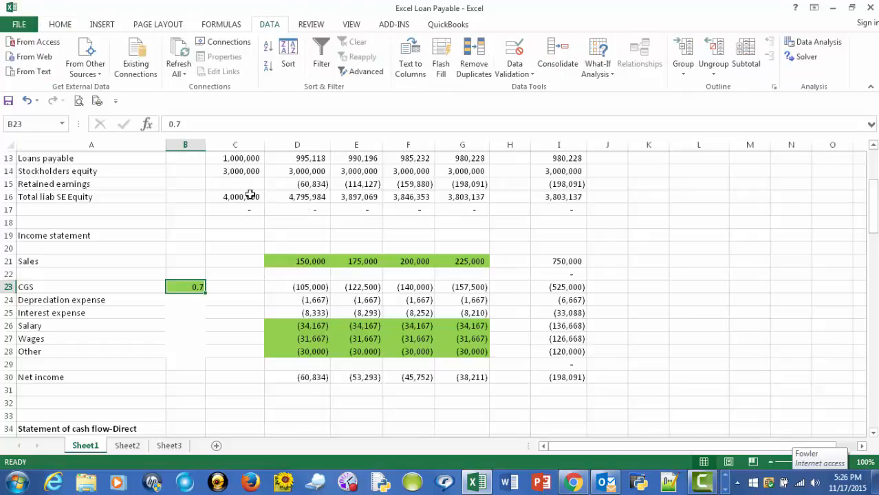
left_click(533, 74)
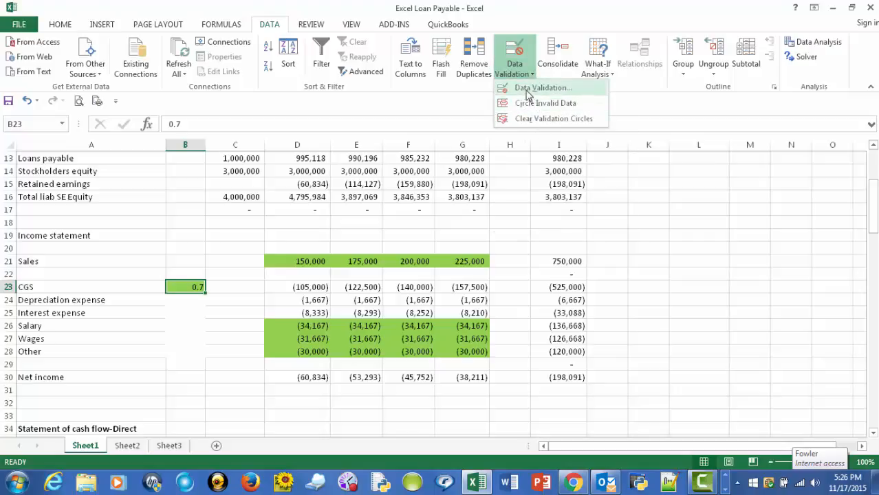
left_click(522, 90)
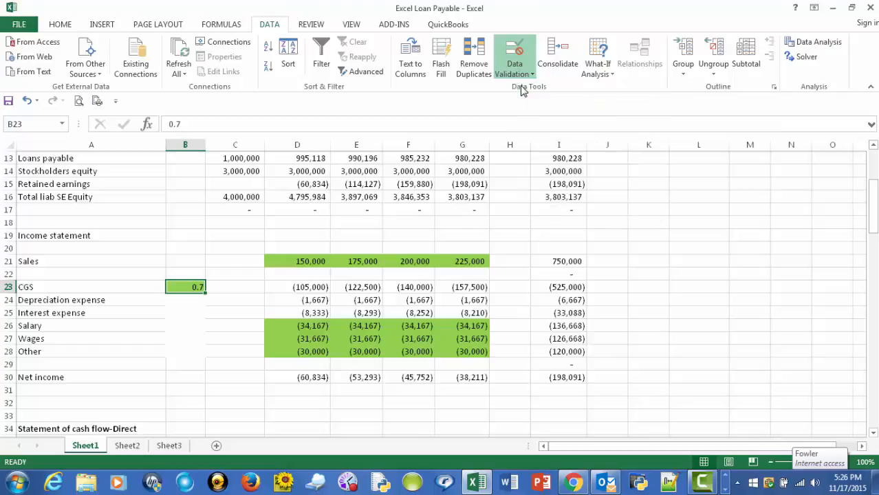
left_click_drag(553, 117, 600, 111)
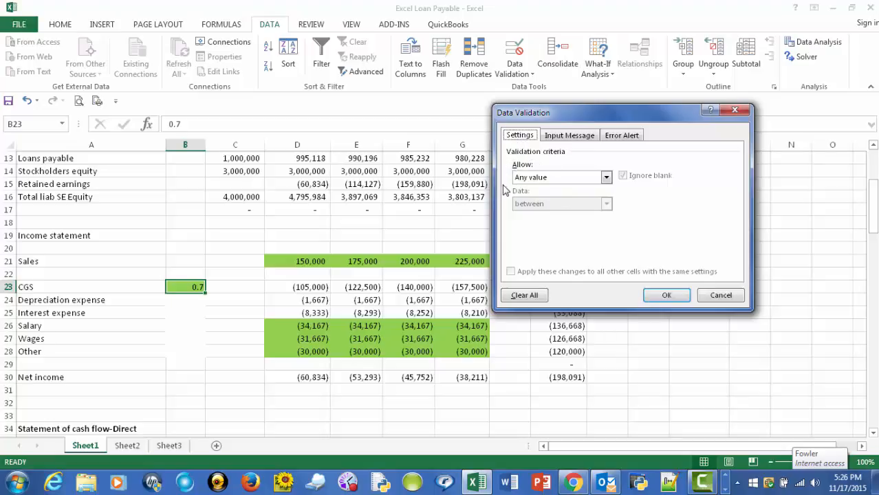
left_click(606, 178)
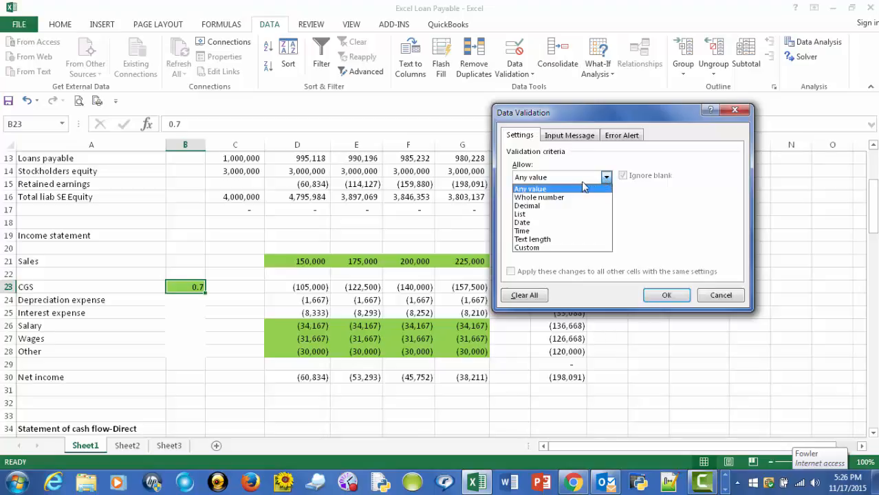
left_click(530, 215)
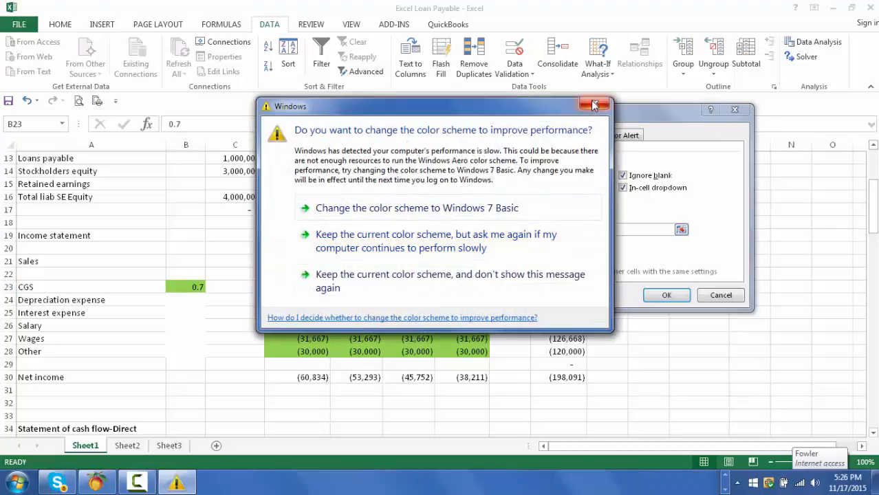
left_click(595, 105)
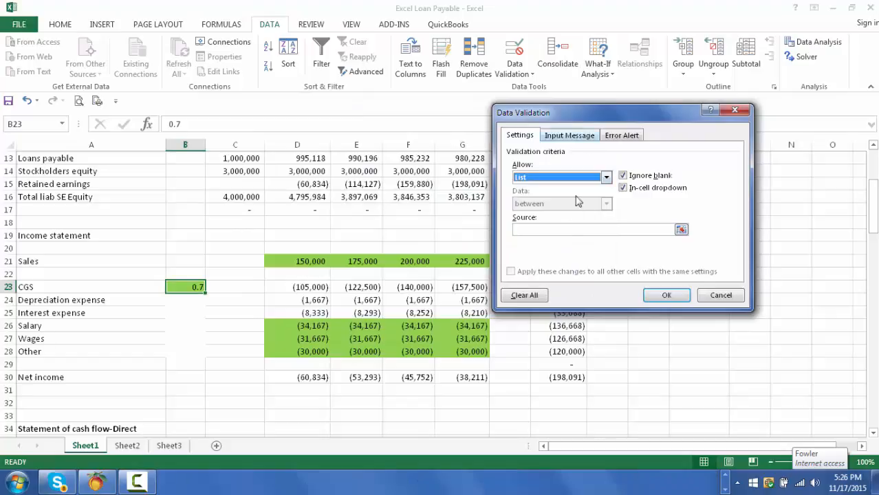
- Set the validation list source to .5, .6, .7, .8, .9, 1.0 and apply the rule to the CGS rate cell
left_click(521, 229)
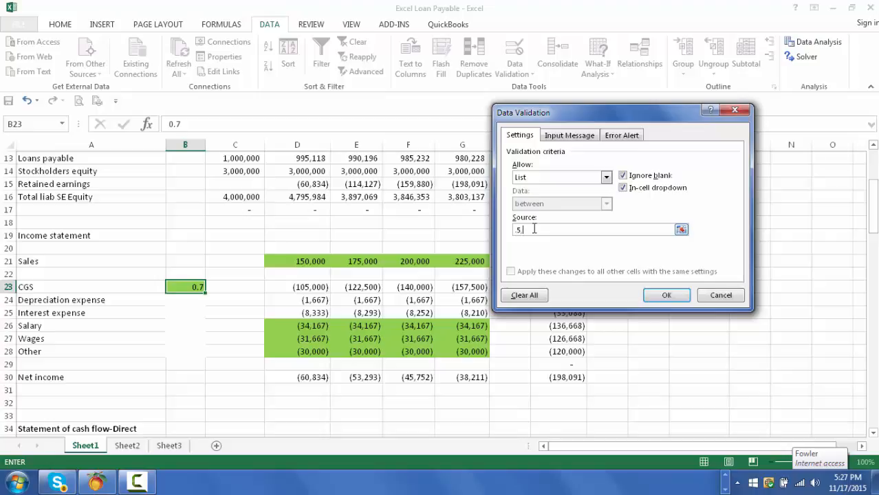
type(".5, .6")
type(".7, .8, .9, 1.0")
left_click(666, 295)
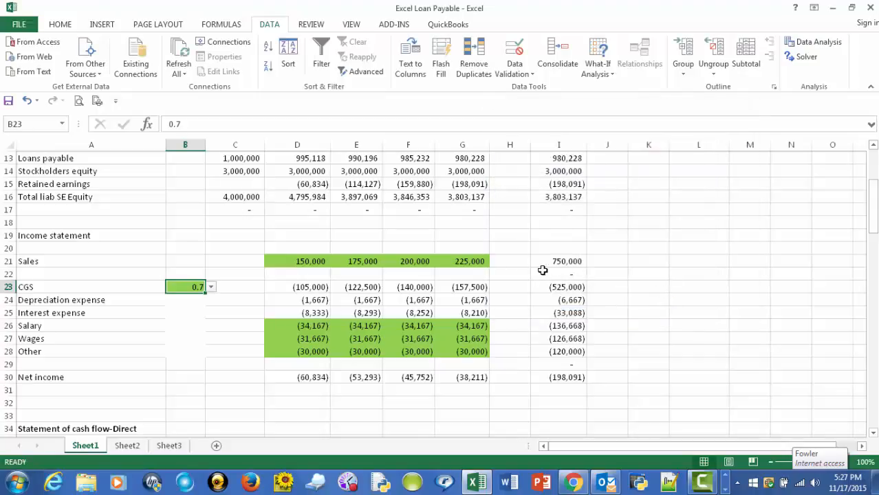
- Test the new CGS rate list in B23 by choosing .5 and then .6
left_click(211, 288)
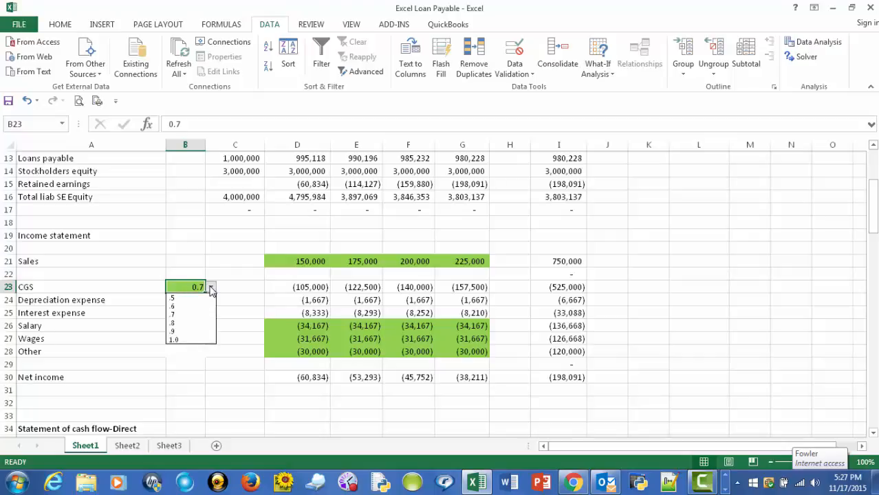
left_click(177, 299)
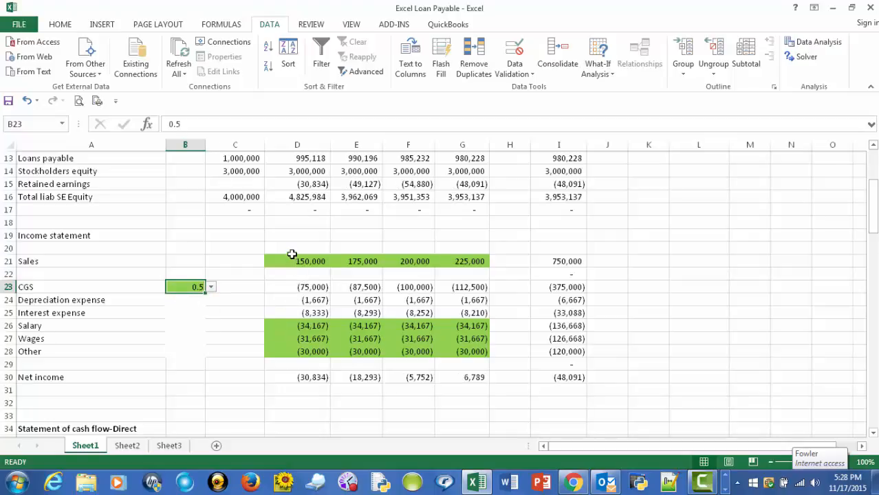
left_click(211, 287)
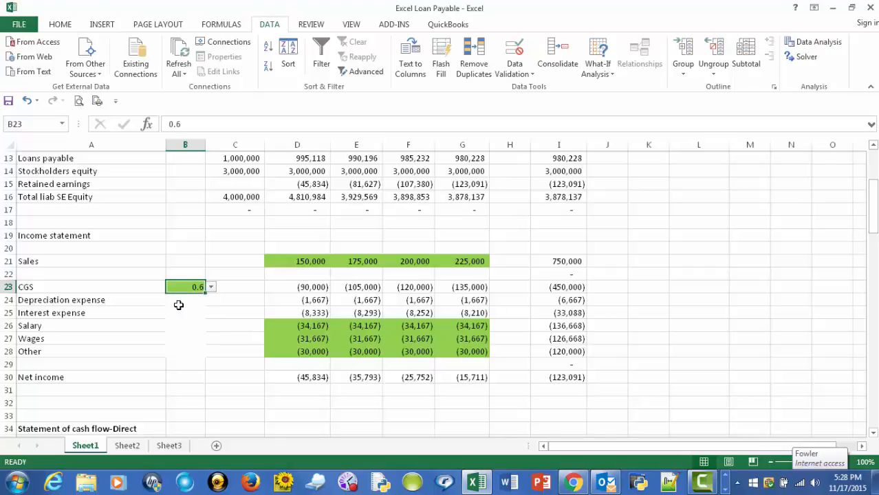
left_click(190, 313)
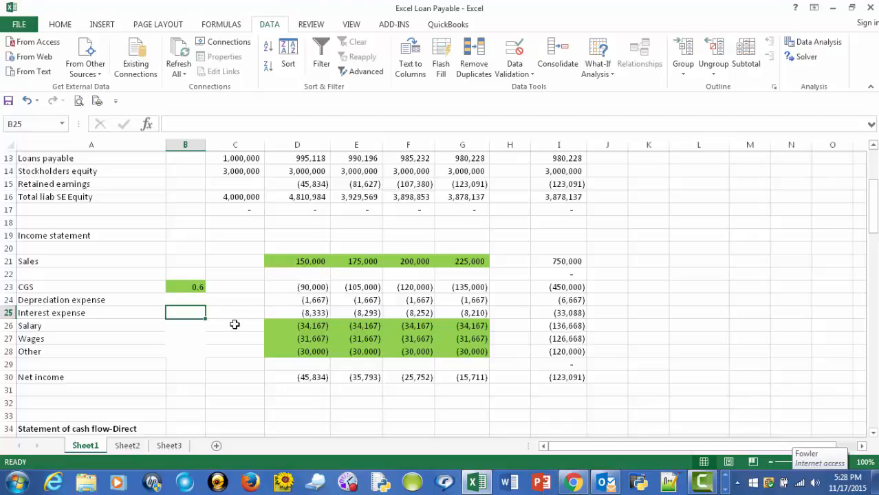
- Choose .7 from the list in the CGS rate cell B23
left_click(198, 285)
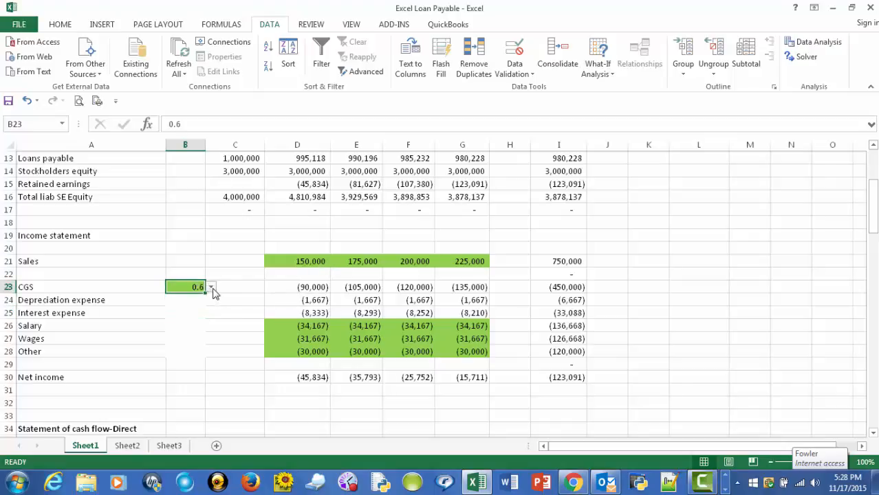
left_click(210, 288)
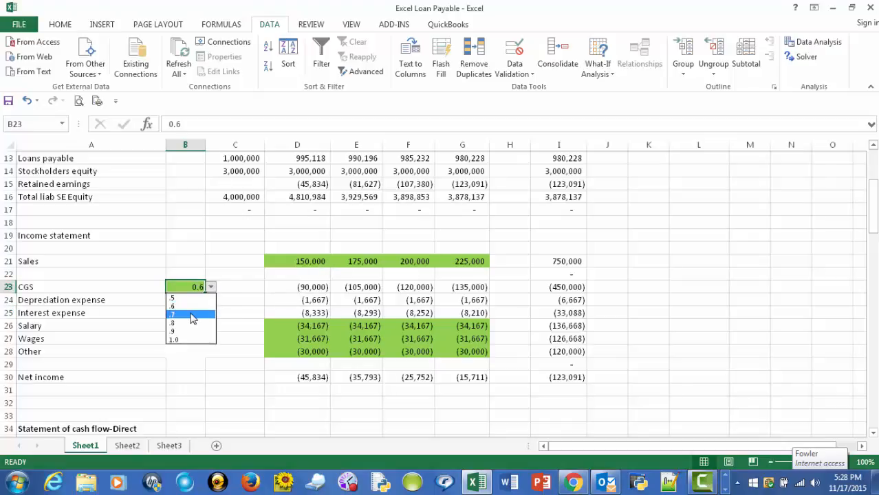
left_click(192, 316)
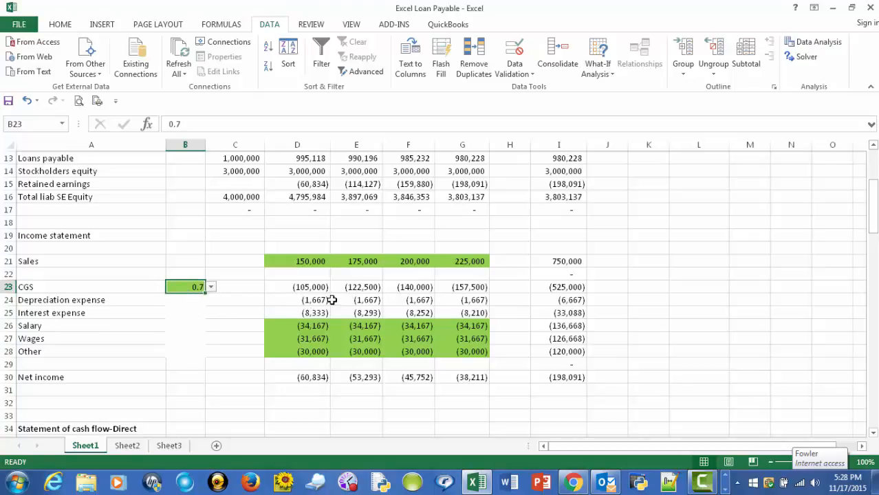
- Choose 1.0 as the CGS rate in B23 and check its effect on net income and the balance sheet
left_click(212, 287)
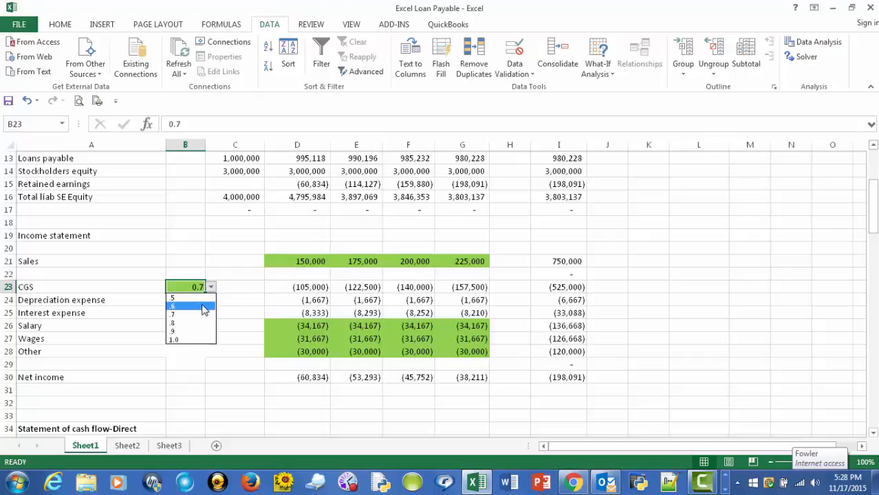
left_click(196, 339)
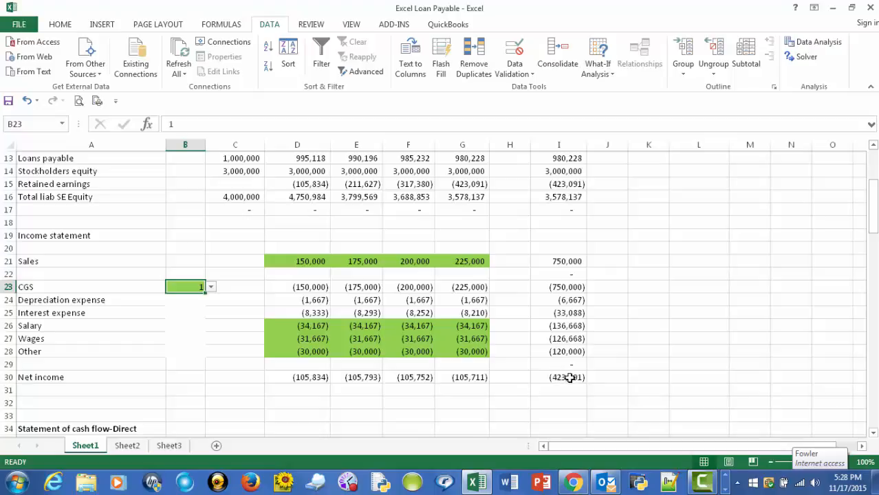
scroll(507, 302, "up", 4)
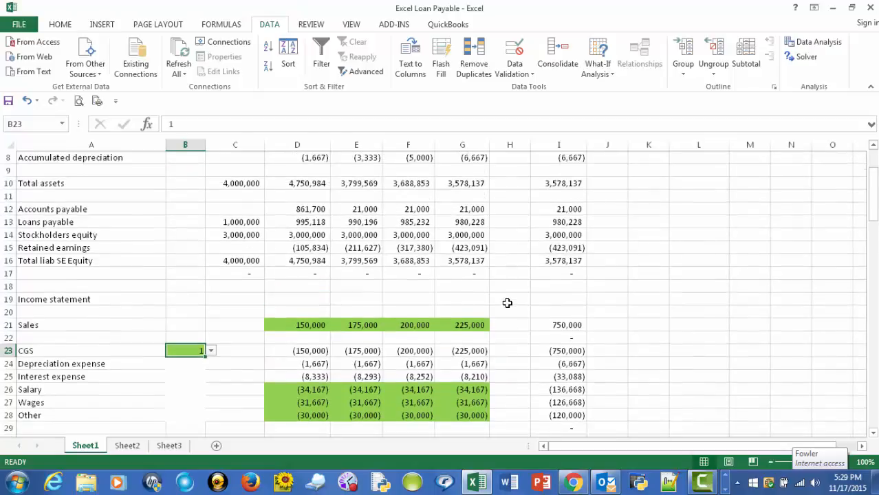
scroll(507, 302, "down", 4)
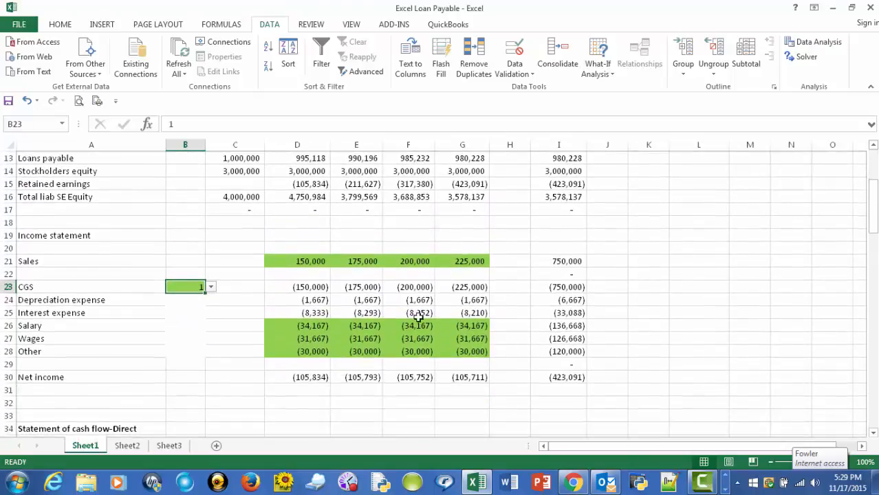
- Return the CGS rate in B23 to .7 using its list
left_click(210, 288)
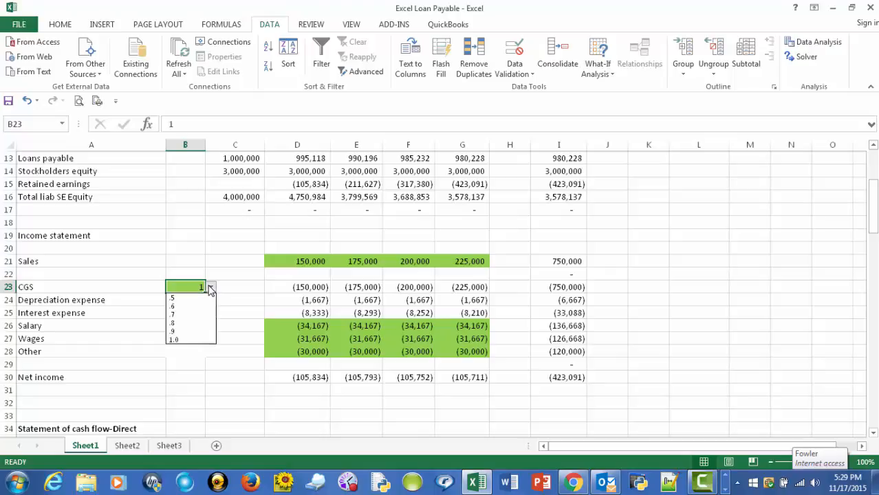
left_click(183, 316)
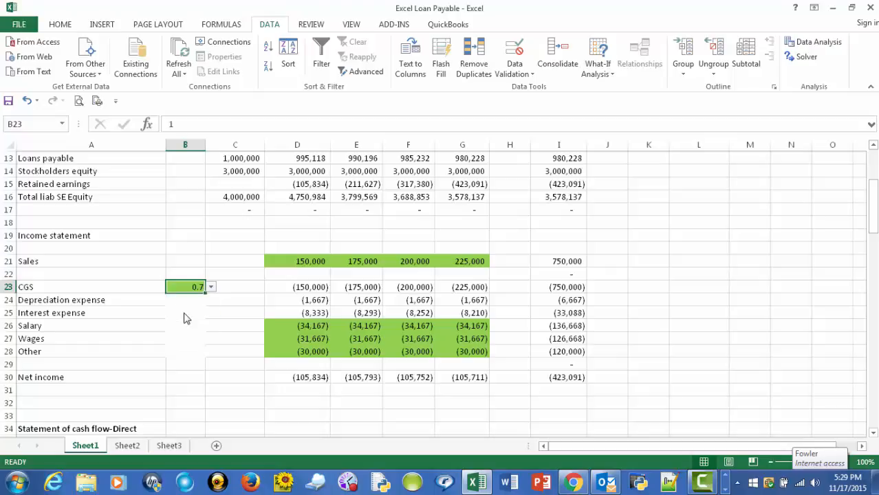
left_click(214, 318)
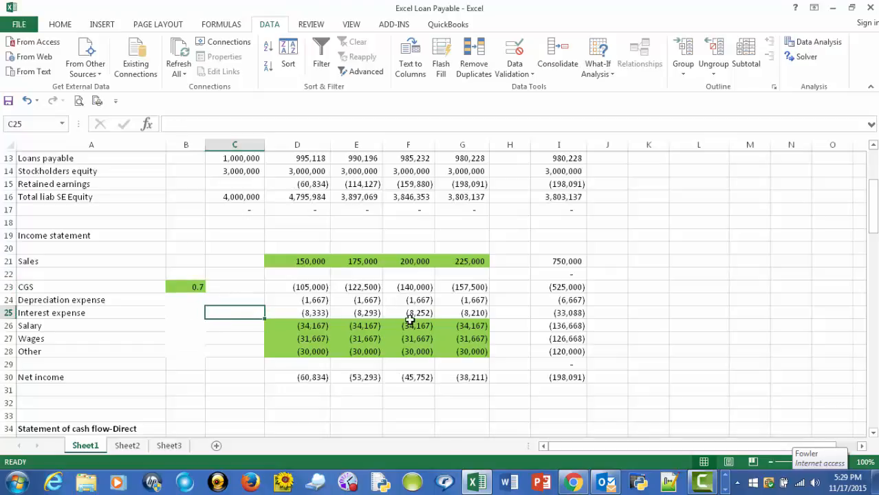
- Review the balance sheet and income statement figures after restoring the CGS rate
scroll(513, 344, "up", 2)
scroll(513, 344, "up", 2)
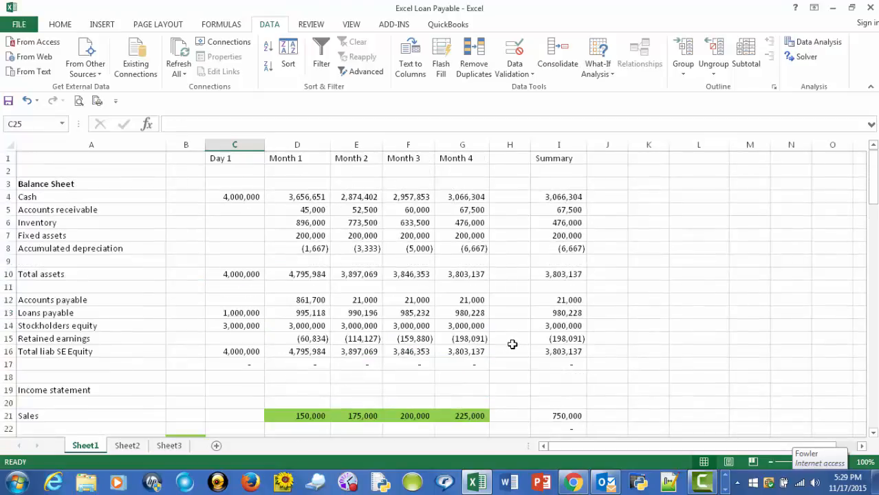
scroll(502, 298, "down", 3)
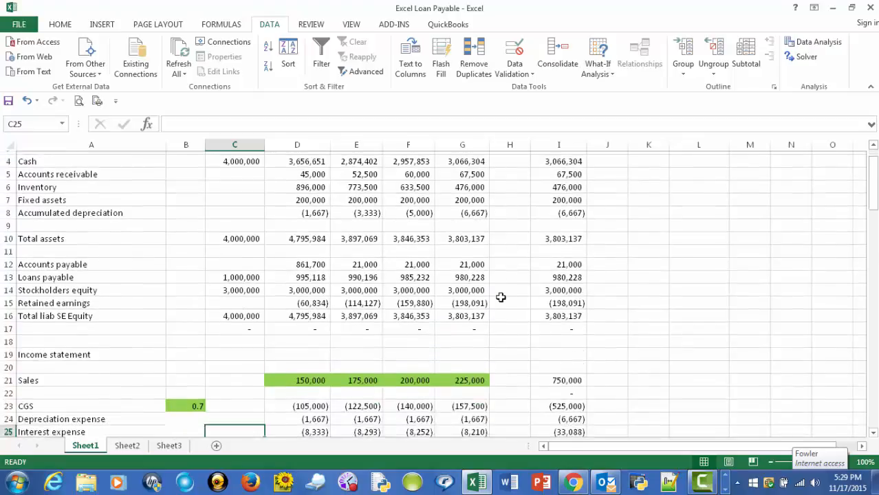
scroll(501, 297, "down", 1)
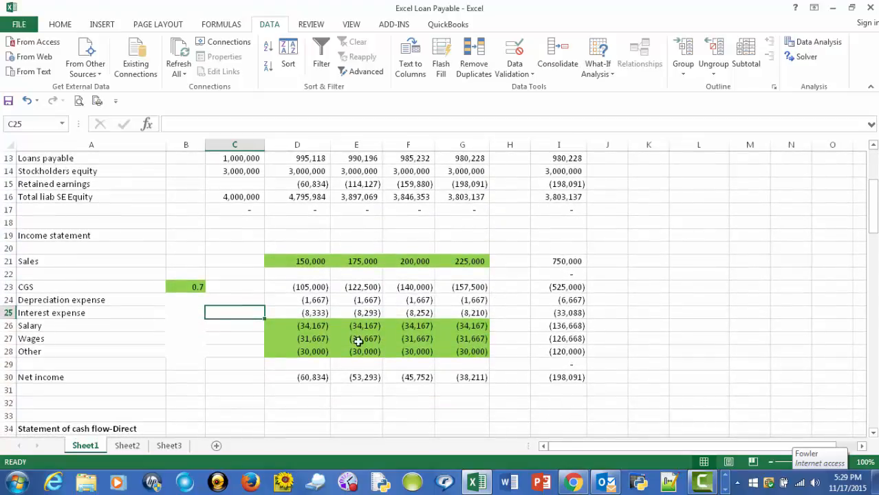
left_click(252, 348)
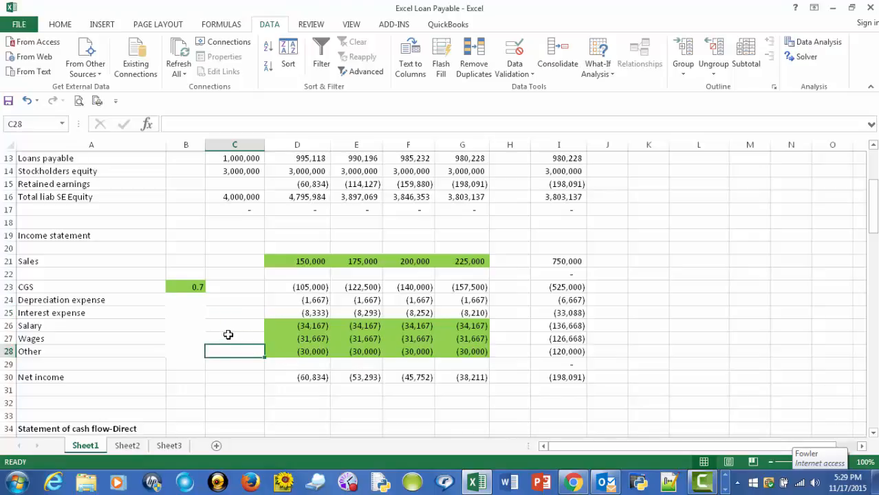
scroll(228, 332, "down", 1)
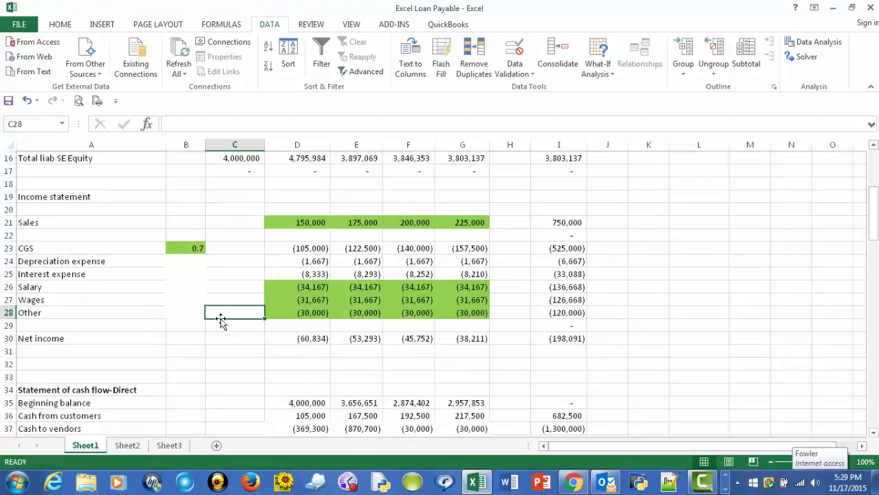
- Add the row label "Beginning balance" in A105 under the Fixed Assets heading
left_click(190, 248)
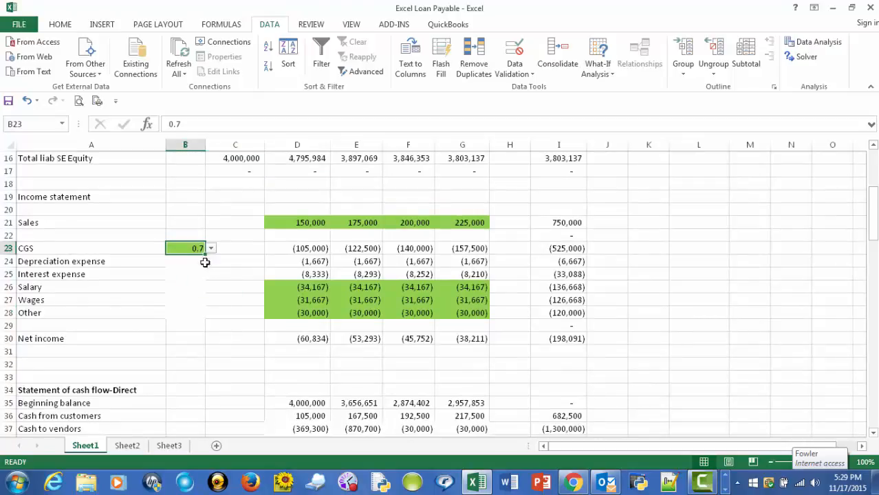
scroll(225, 298, "down", 3)
scroll(225, 298, "down", 9)
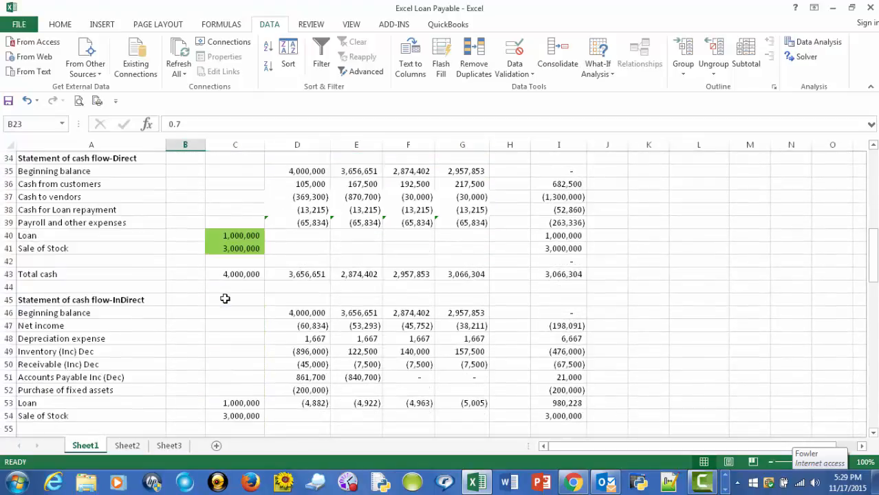
scroll(225, 298, "down", 7)
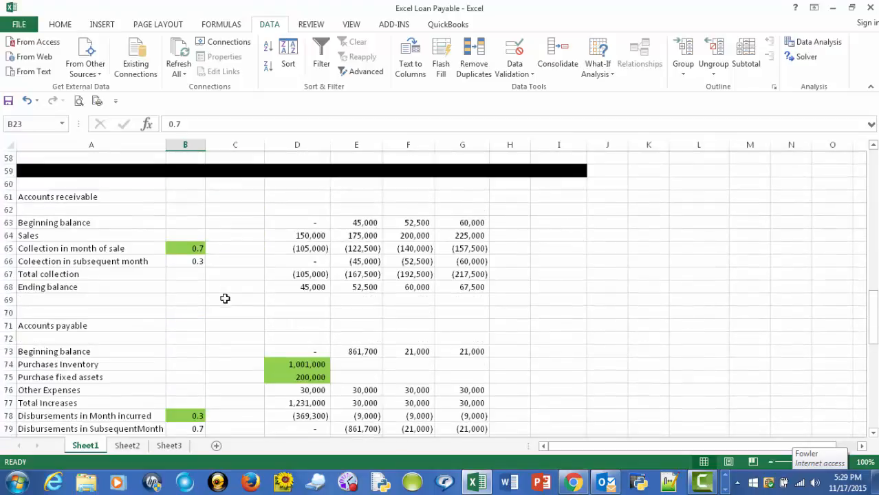
scroll(224, 299, "down", 4)
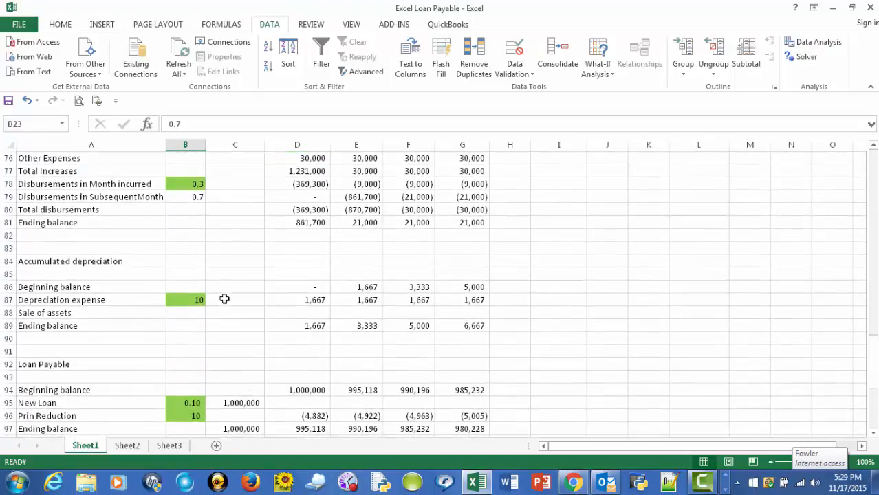
scroll(224, 299, "down", 2)
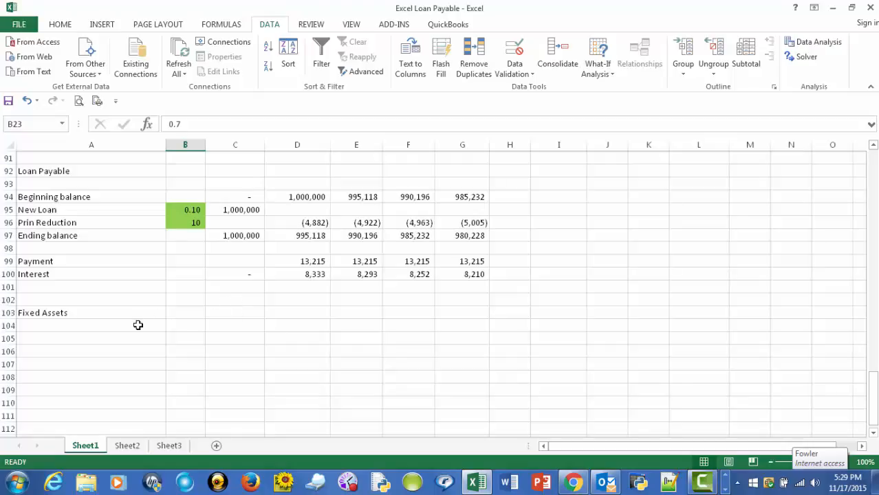
left_click(47, 314)
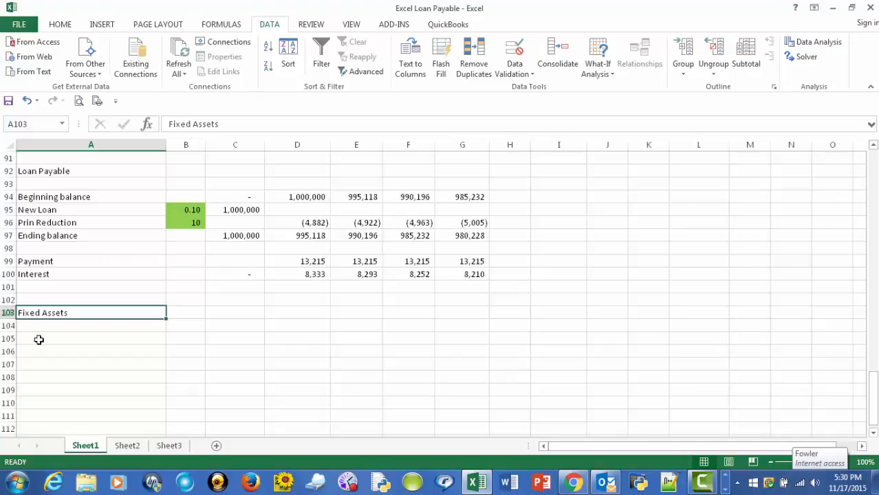
left_click(37, 339)
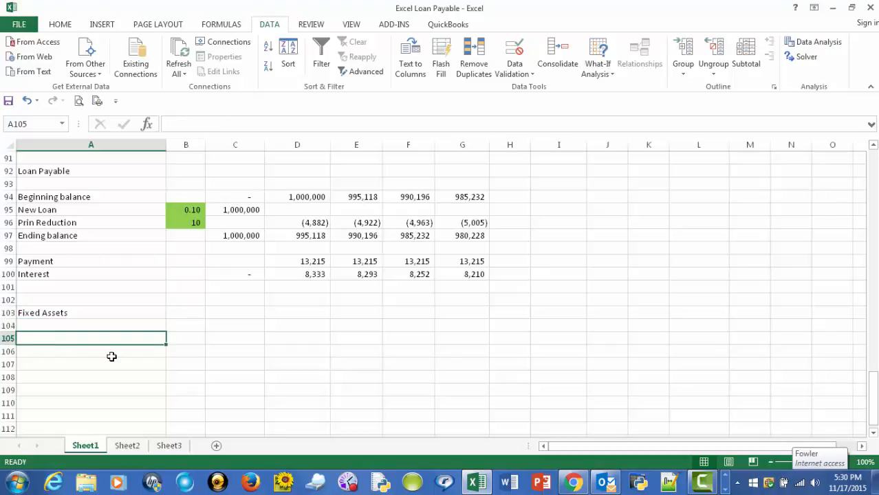
type("Begin")
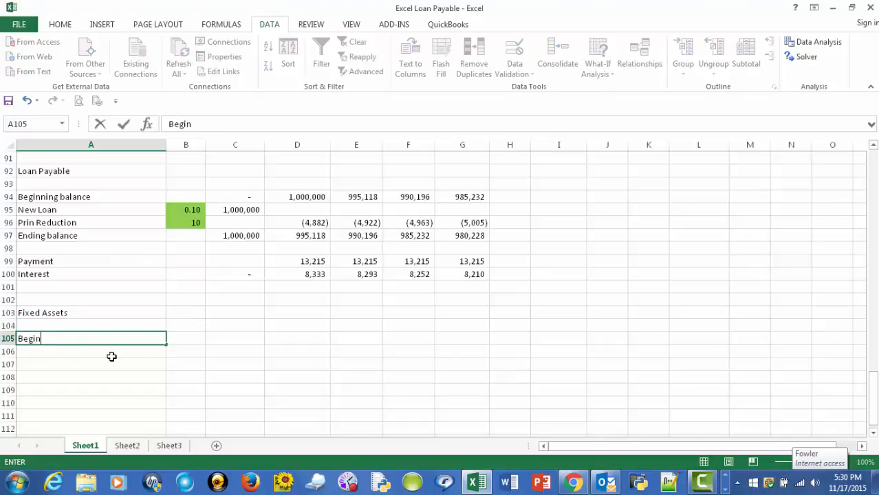
type("ning balan")
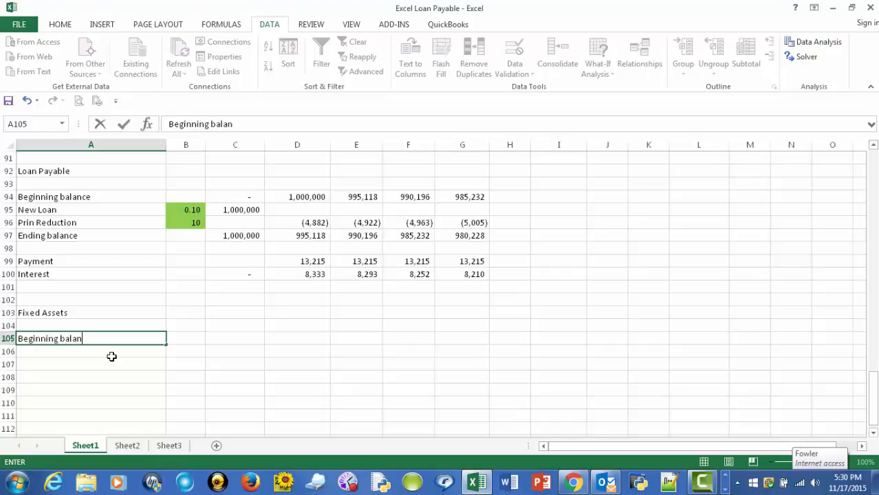
type("ce")
key("Return")
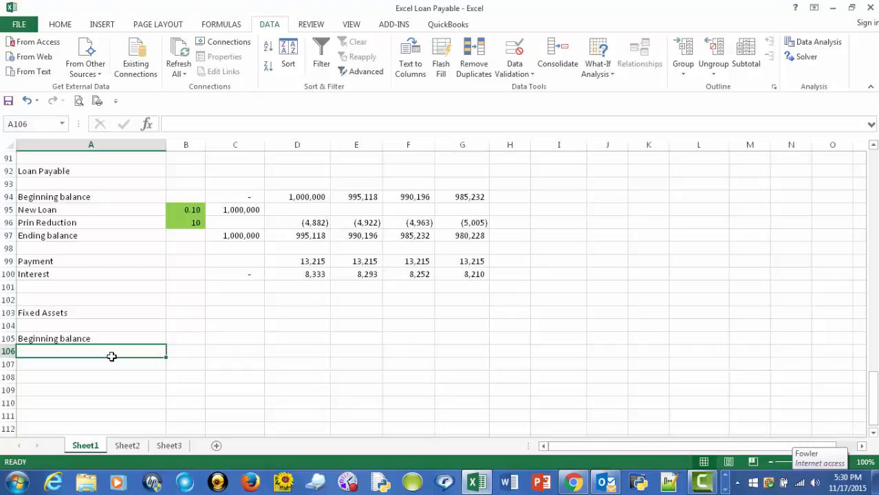
- Add the Fixed Assets row labels "Purchases", "Sales" and "Ending balance" in A106 through A108
type("Pu")
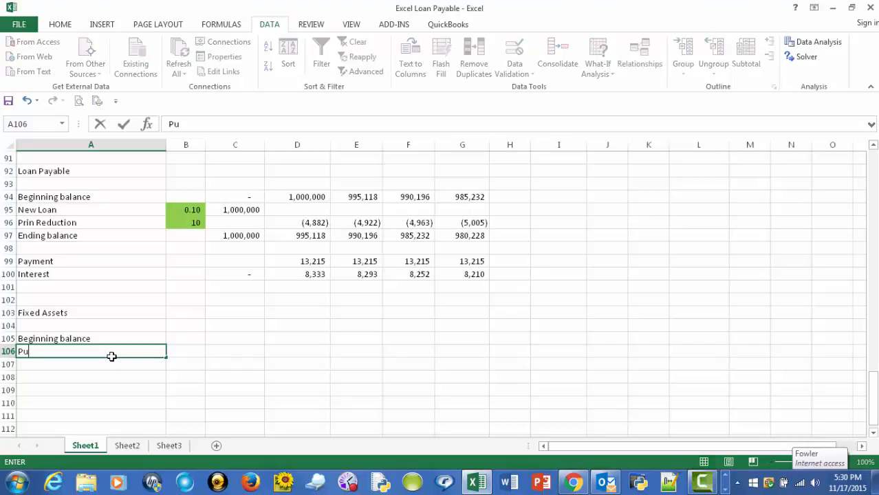
type("rchases")
key("Return")
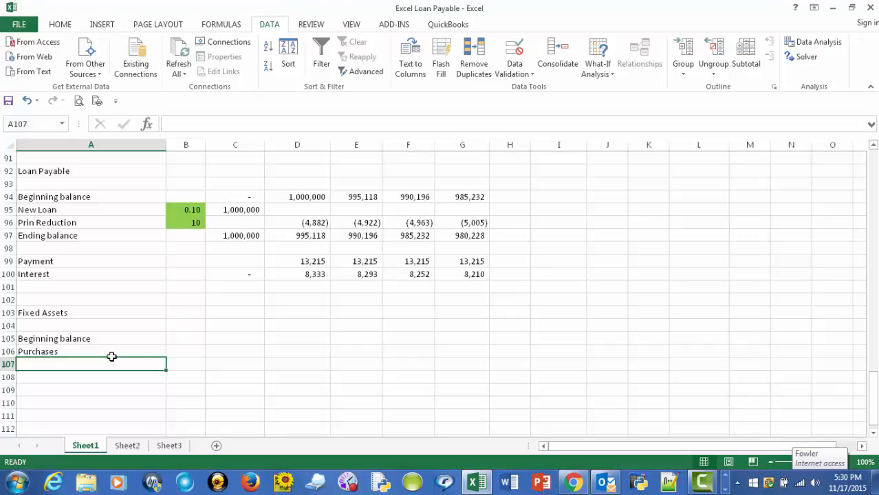
type("Sales")
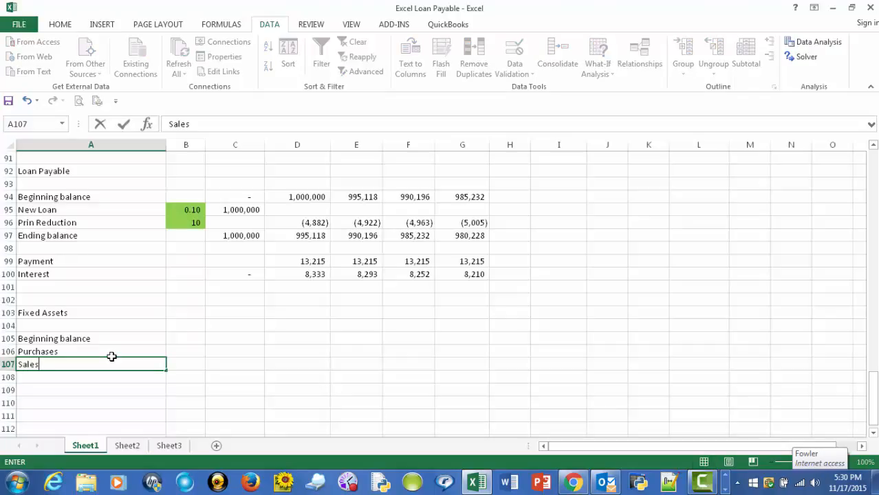
key("Return")
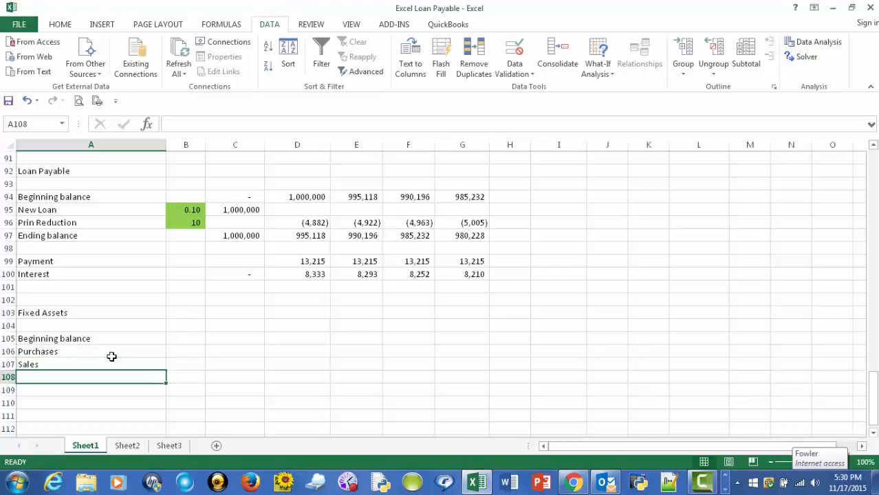
type("Ending")
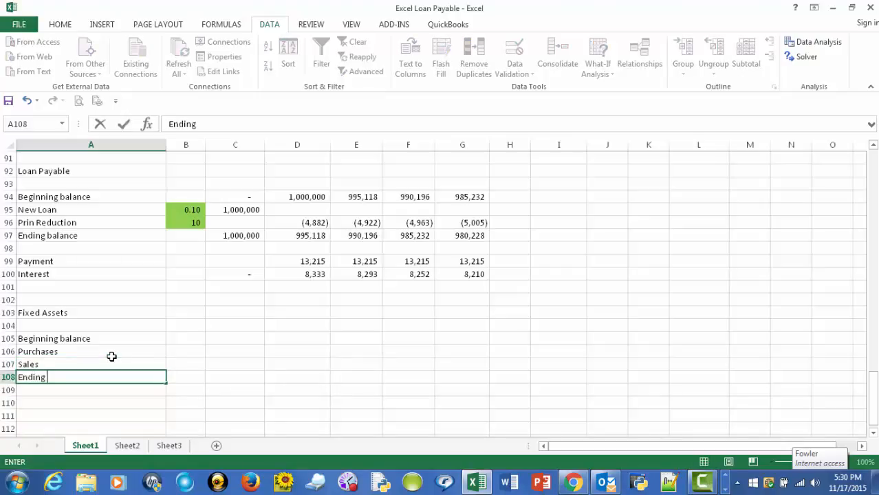
type(" balance")
key("Return")
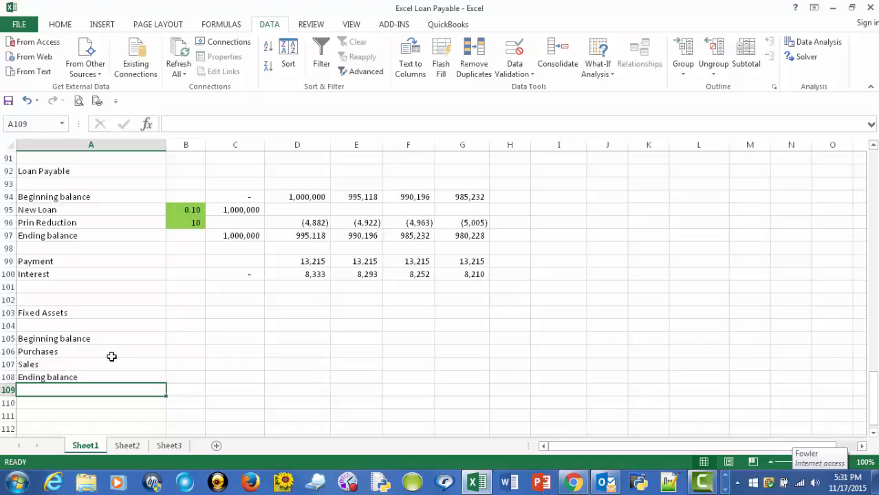
- Below a blank row, add the labels "Cash", "Percent" and "Gain (Loss)" in A110 through A112
key("Down")
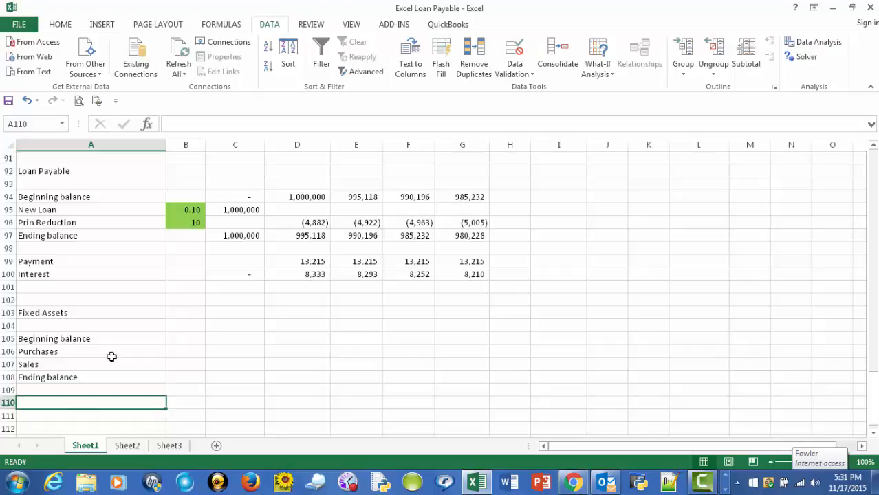
type("Cash")
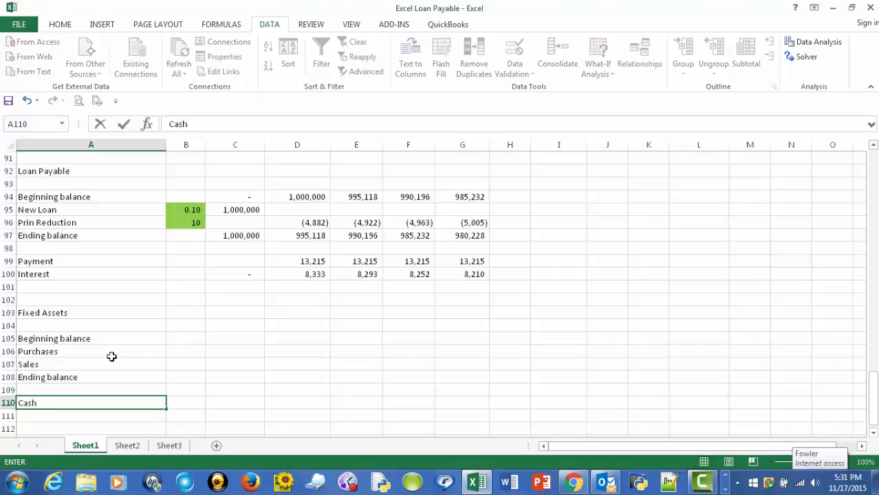
key("Return")
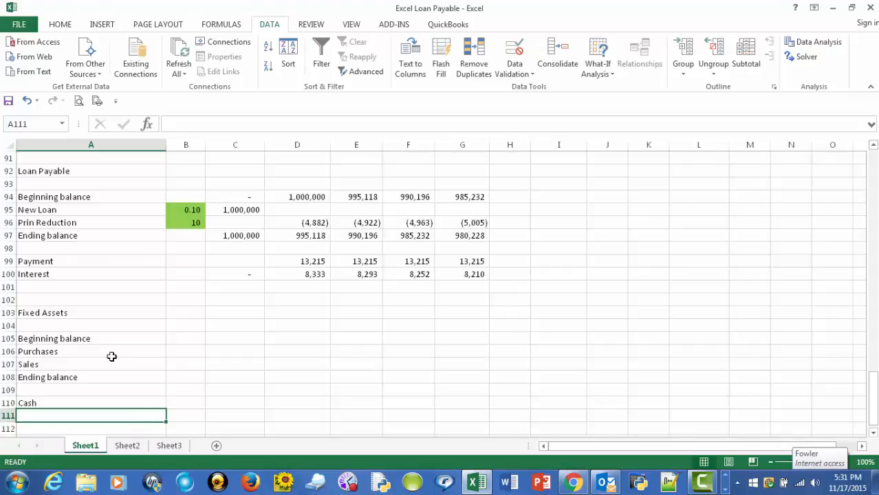
scroll(112, 356, "down", 1)
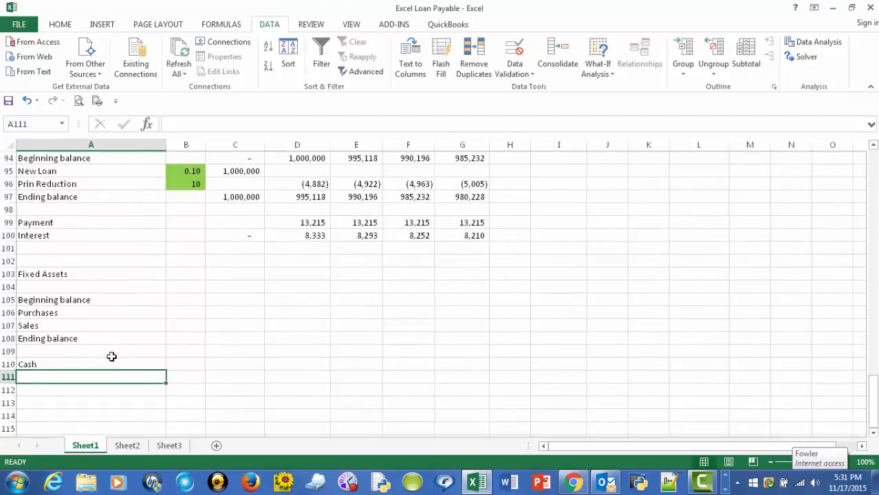
type("Per")
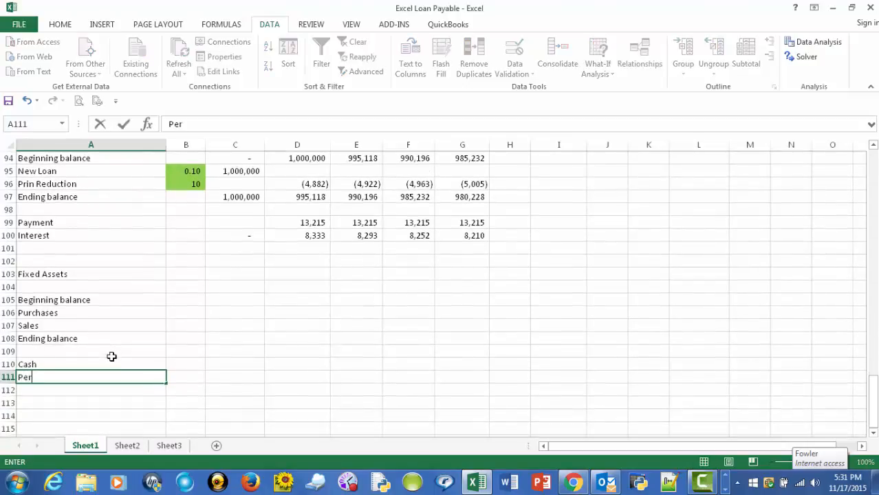
type("cent")
key("Return")
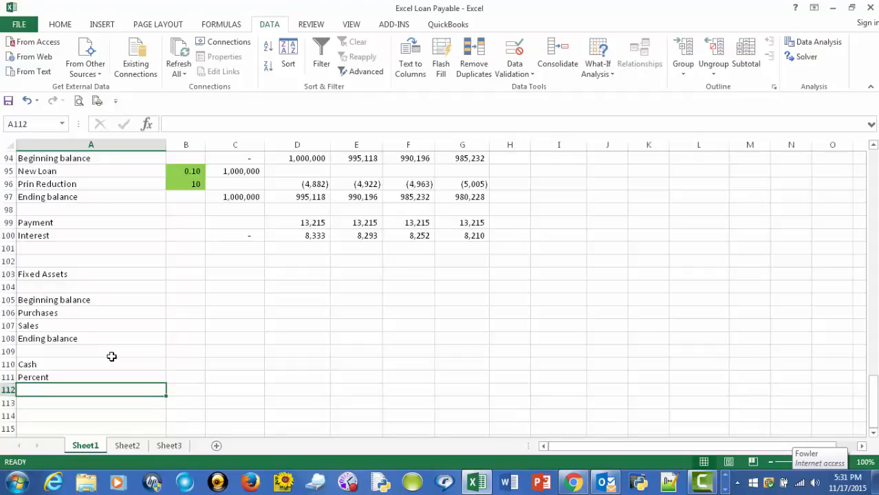
type("Gain")
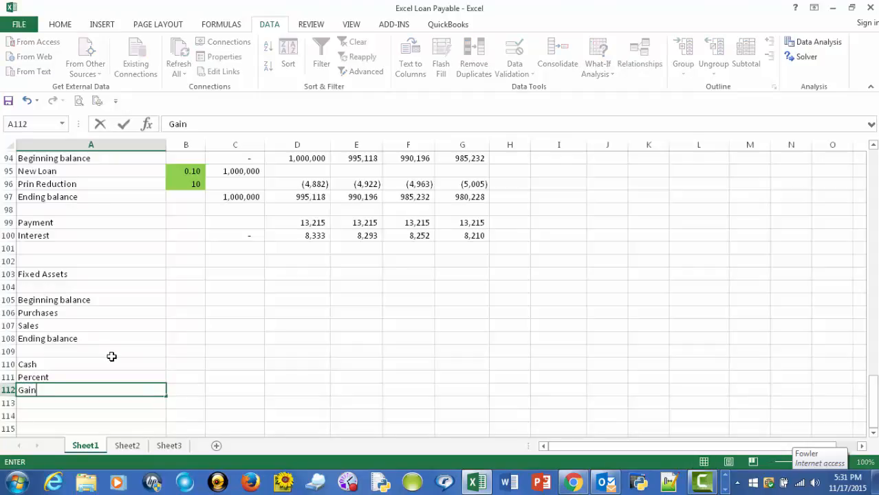
type(" (Loss)")
key("Return")
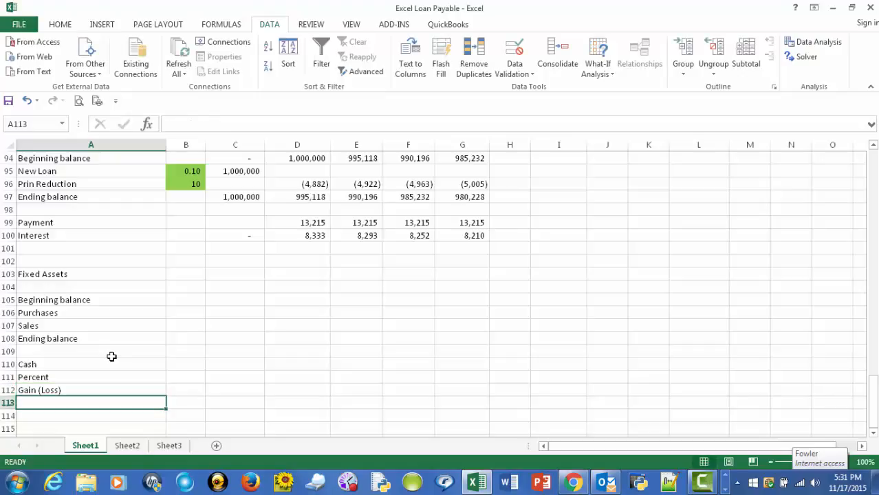
- Freeze the panes at C2 so that row 1 and columns A and B stay in view
key("Up")
key("Up")
key("Up")
key("Up")
key("Up")
key("Up")
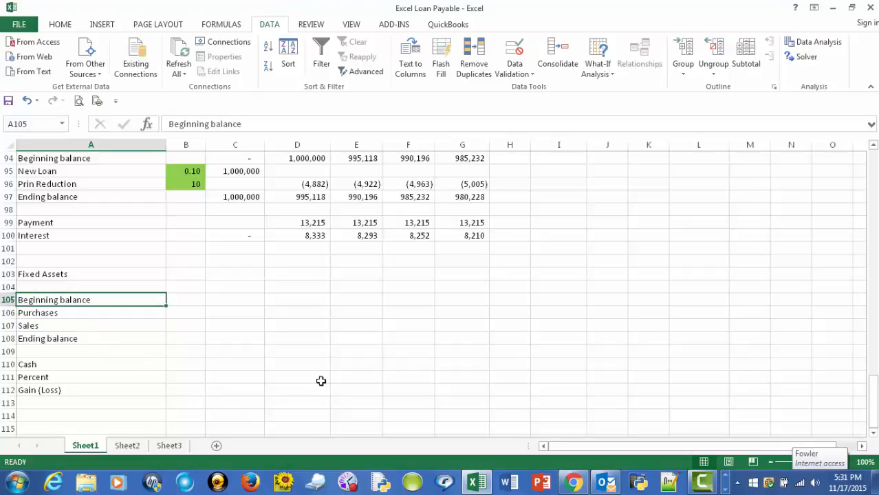
scroll(316, 363, "up", 20)
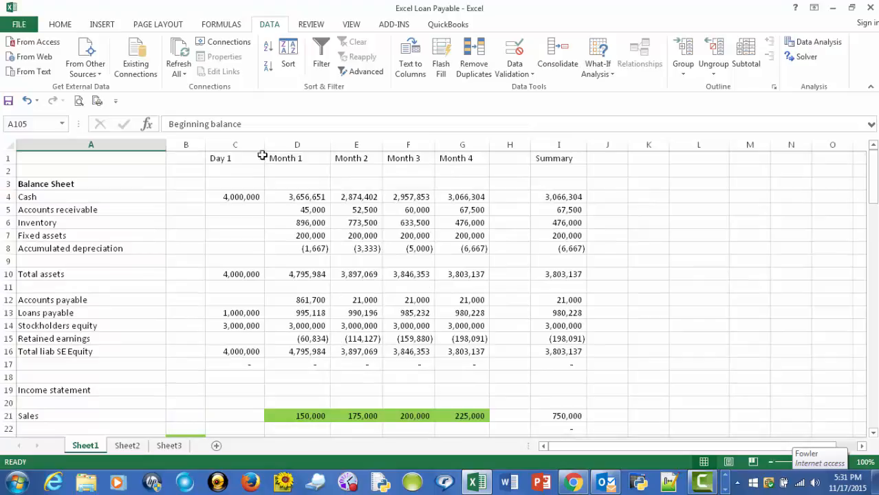
left_click(228, 172)
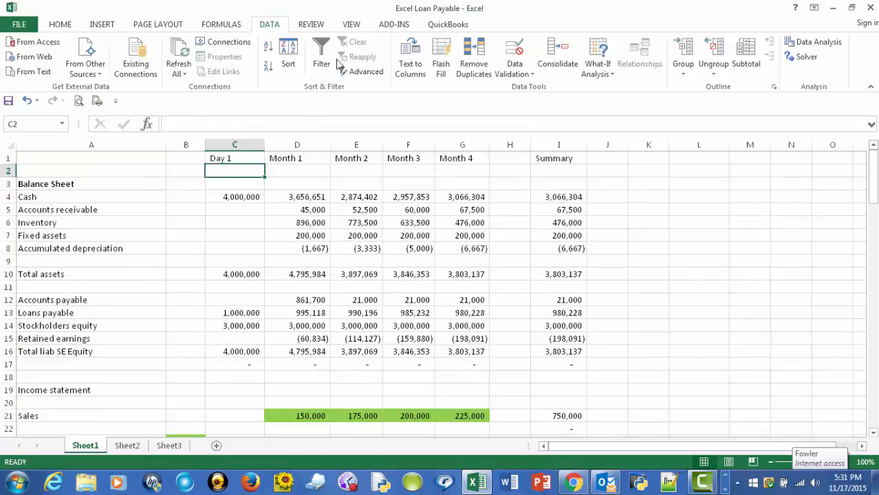
left_click(350, 24)
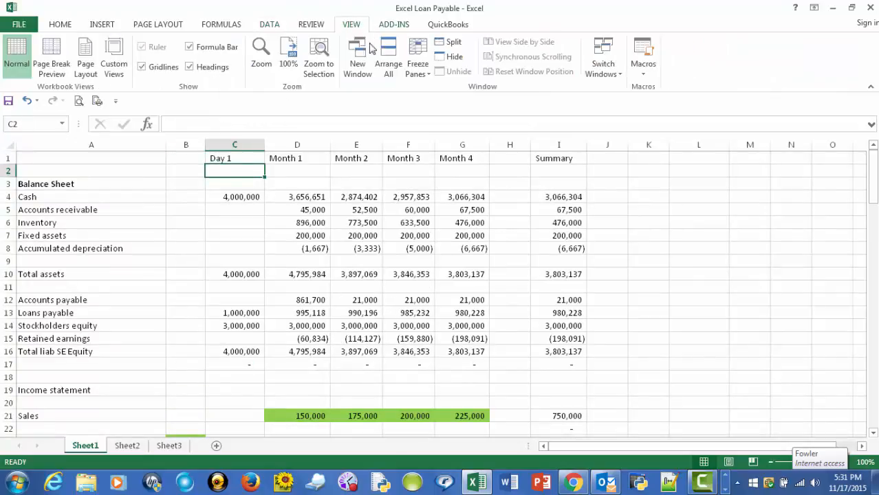
left_click(426, 78)
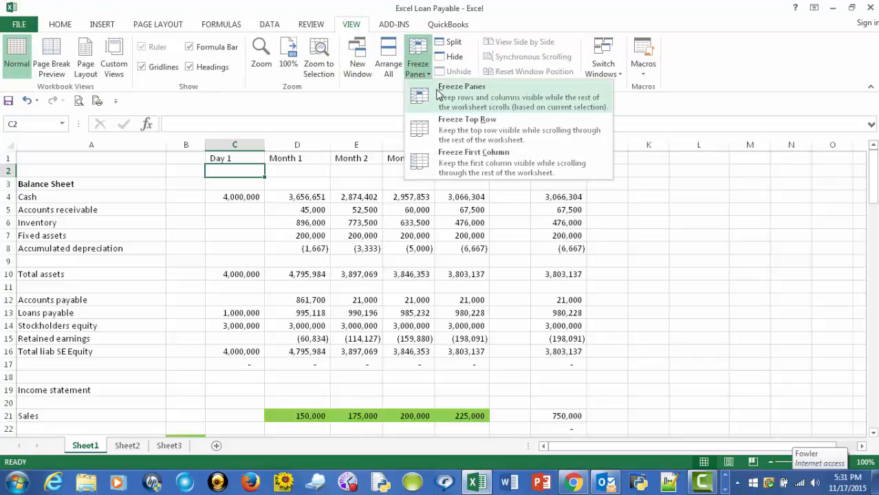
left_click(439, 95)
- Bring the Fixed Assets schedule in rows 103 to 112 into view below the frozen header row
scroll(344, 235, "down", 12)
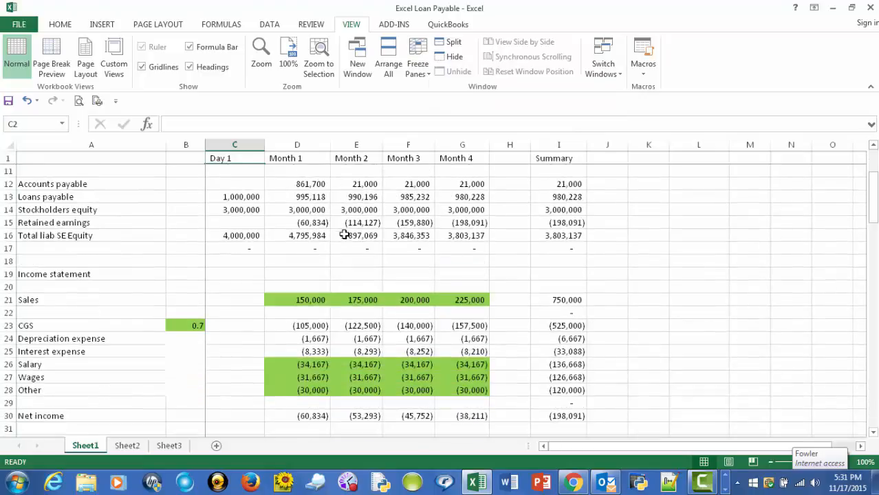
scroll(344, 236, "down", 13)
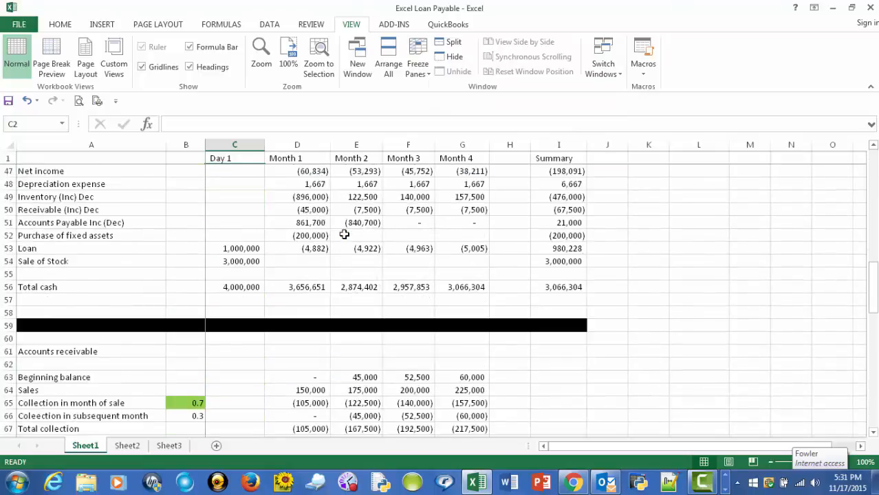
scroll(344, 235, "down", 4)
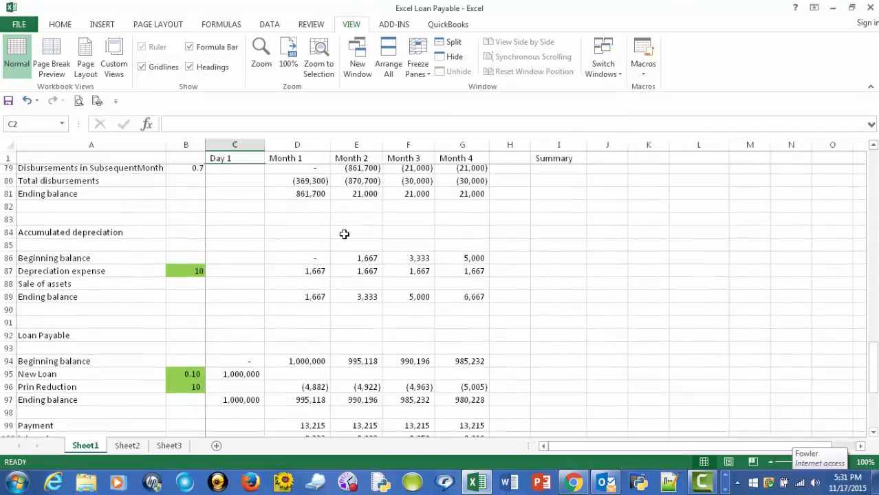
scroll(344, 235, "down", 3)
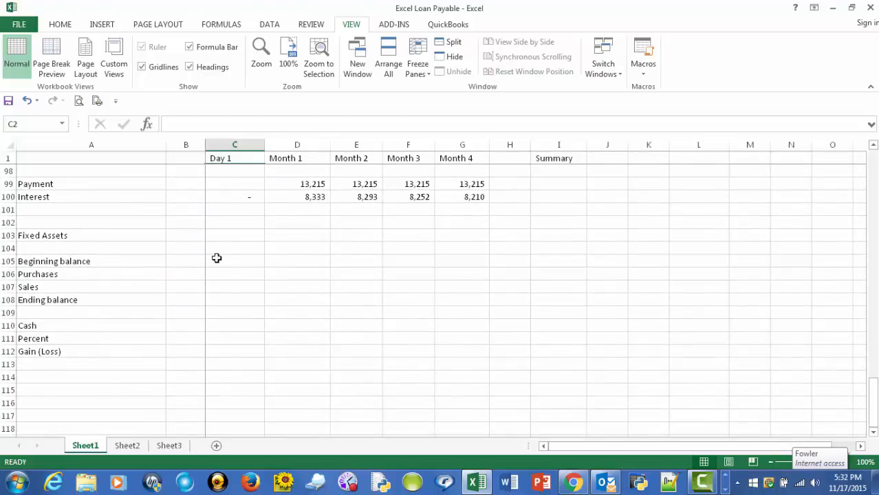
left_click(289, 260)
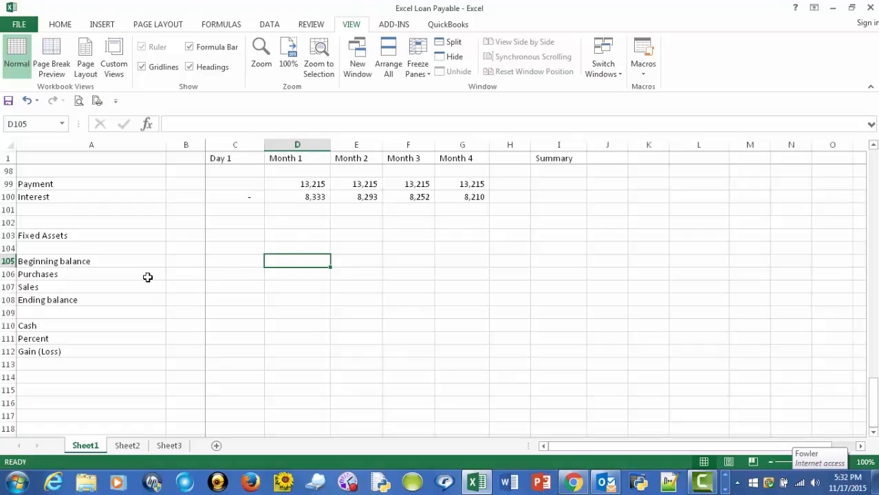
left_click(281, 278)
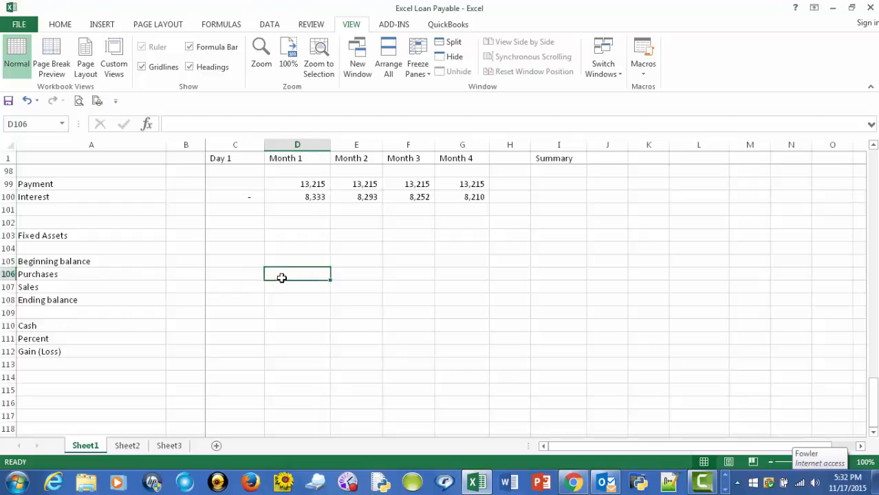
key("Left")
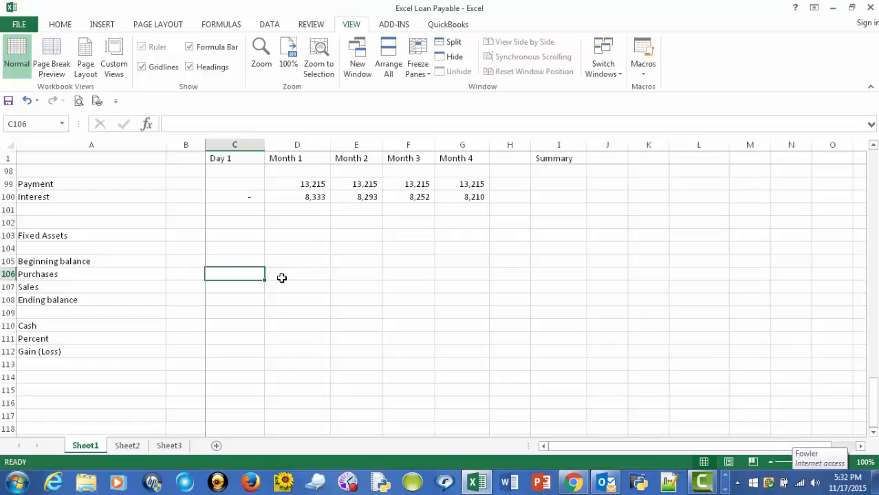
key("Right")
key("Left")
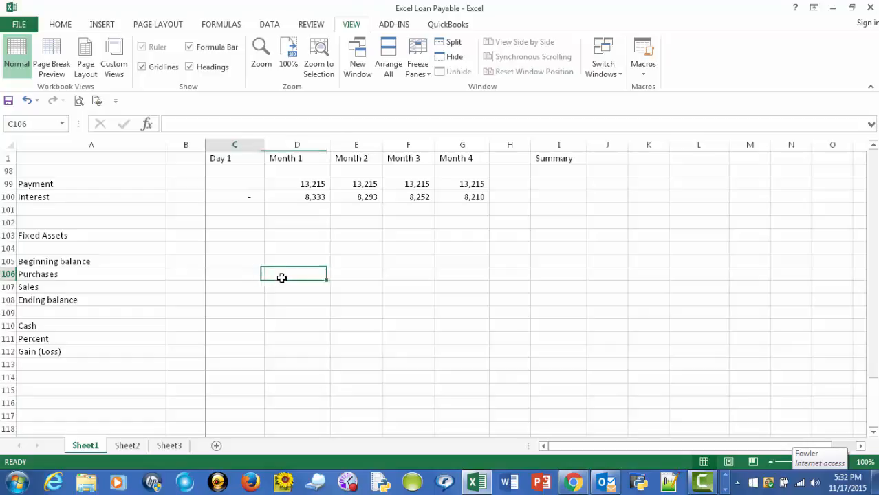
key("Right")
key("Left")
key("Right")
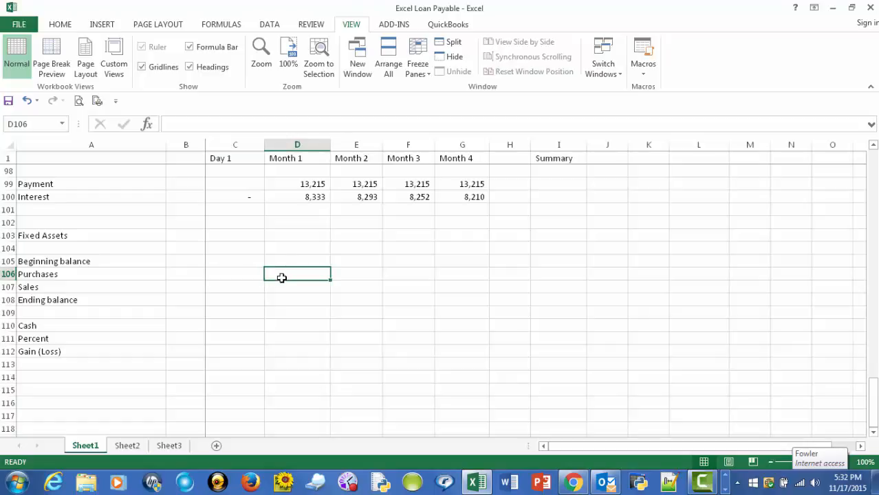
key("Left")
key("Right")
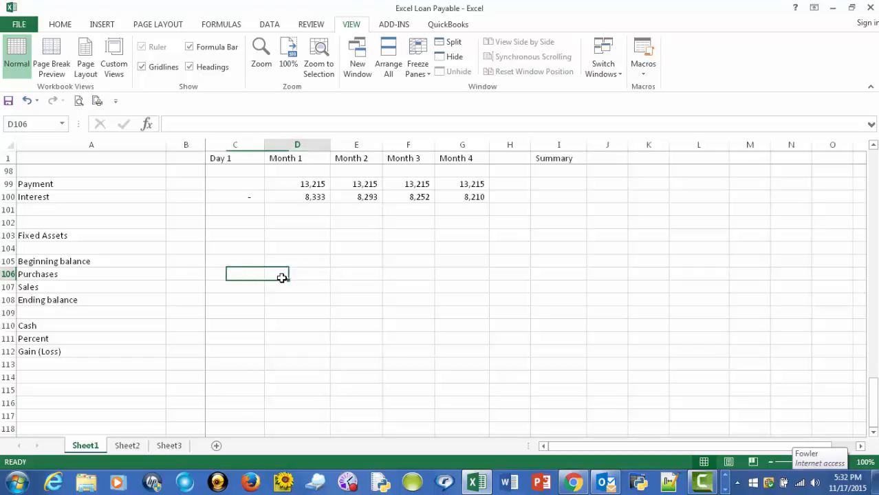
- Fill the Purchases and Sales input cells C106:G107 with the standard light green color
key("Left")
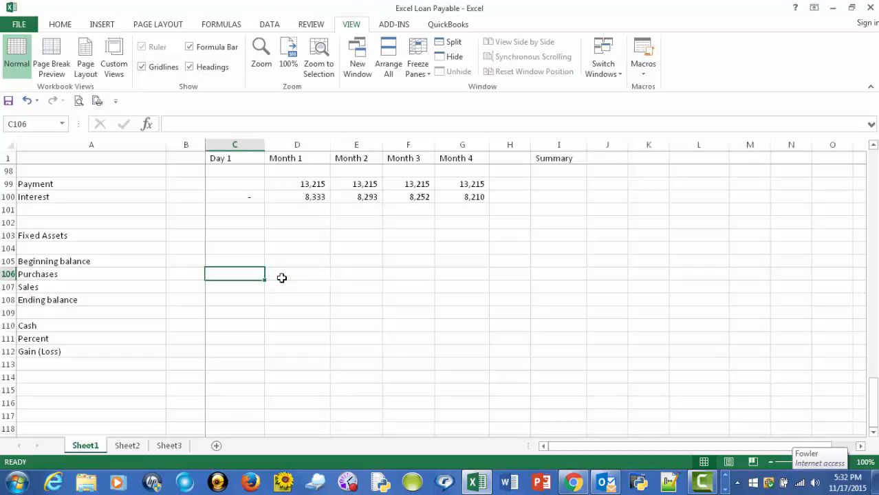
key("shift+Down")
key("shift+Right")
key("shift+Right")
key("shift+Right")
key("shift+Right")
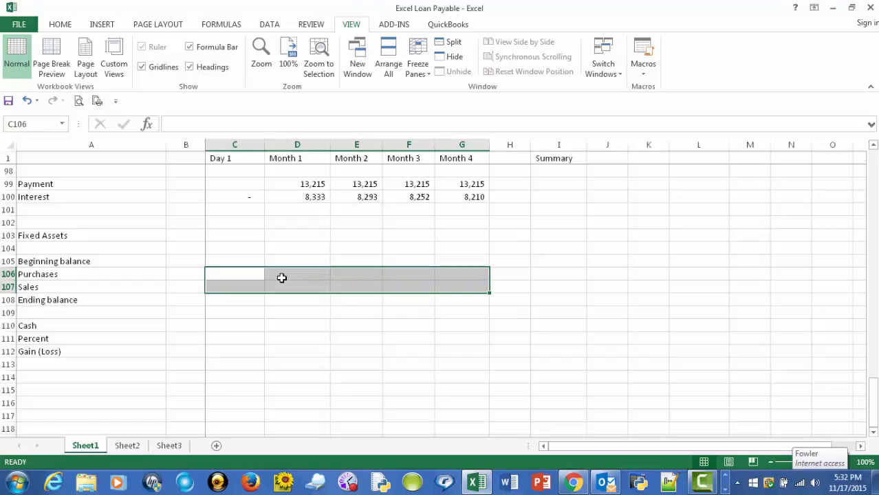
left_click(59, 24)
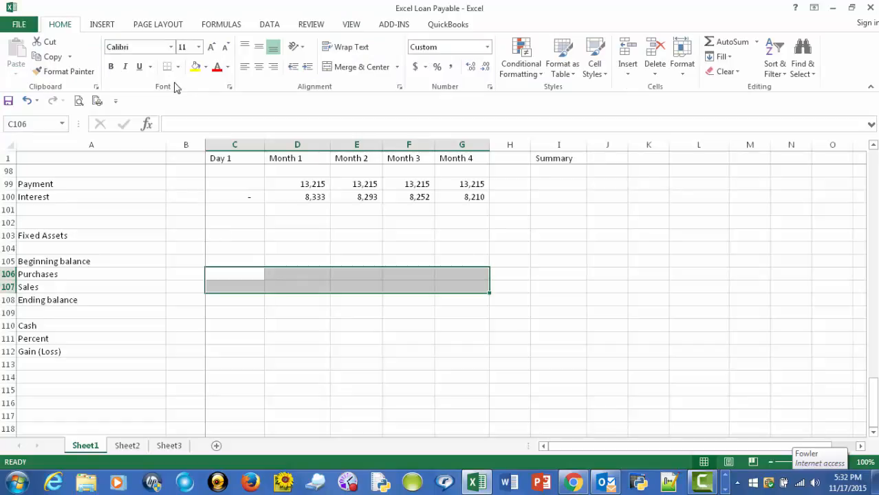
left_click(207, 68)
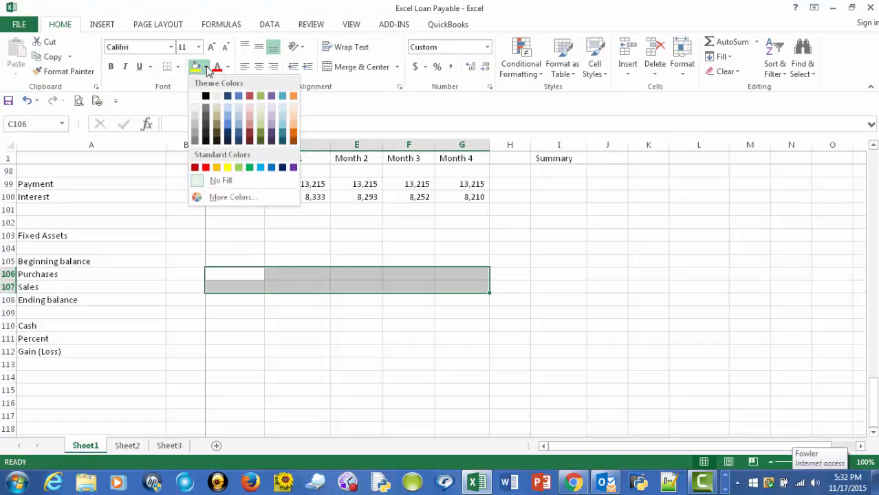
left_click(239, 170)
left_click(256, 326)
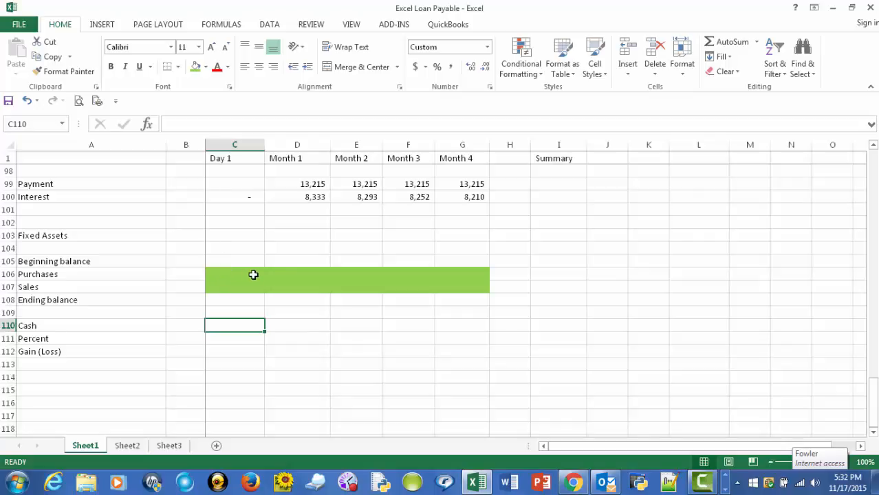
- Enter =C108 in D105 as the Month 1 beginning balance, dismissing the Windows color scheme prompt without choosing an option
left_click(283, 260)
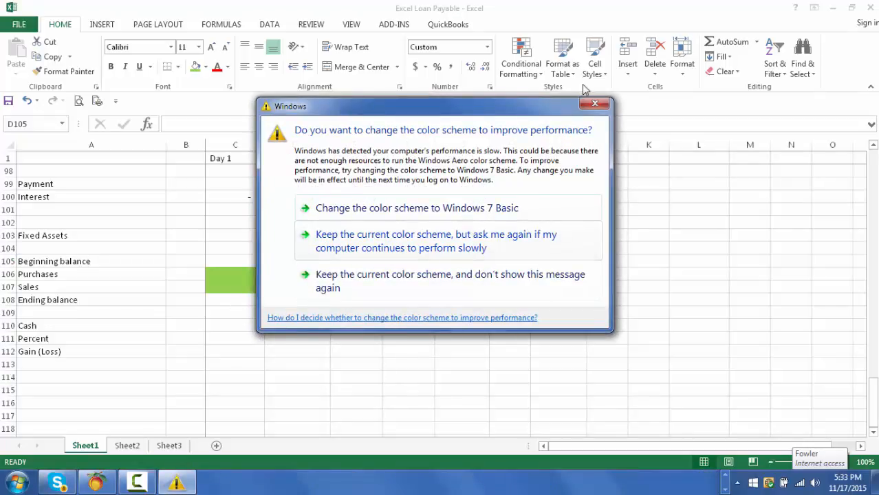
left_click(596, 106)
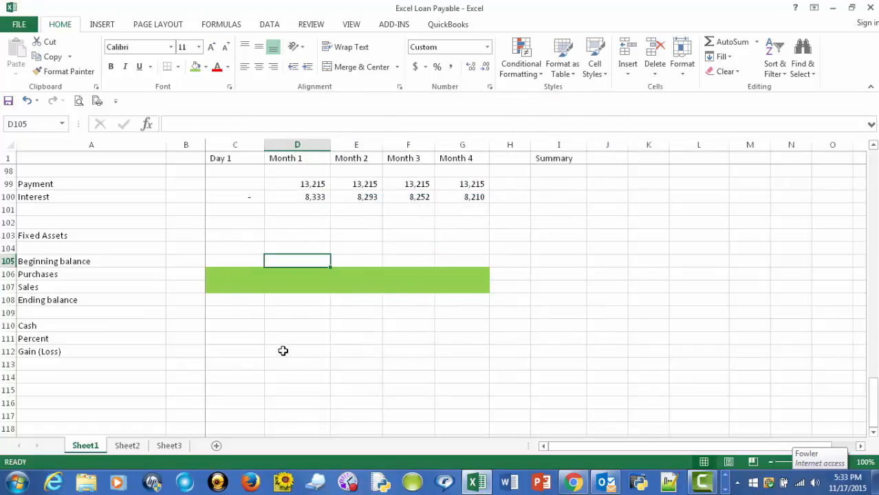
type("=")
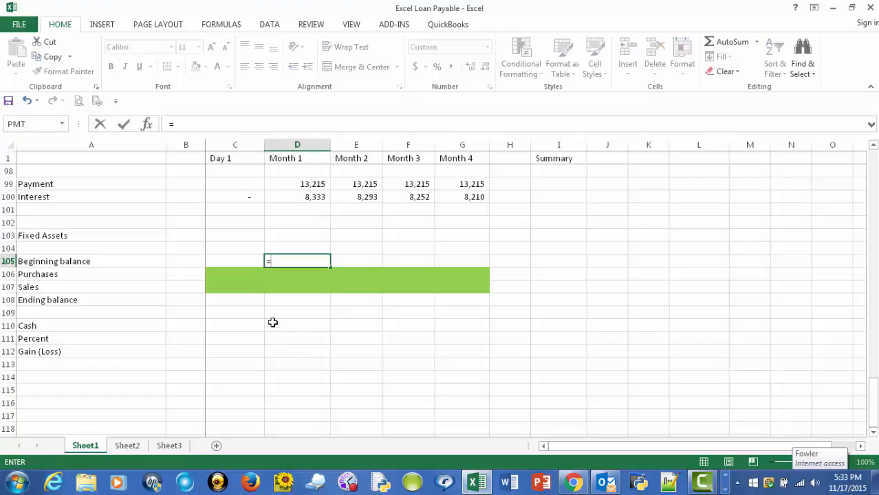
left_click(230, 301)
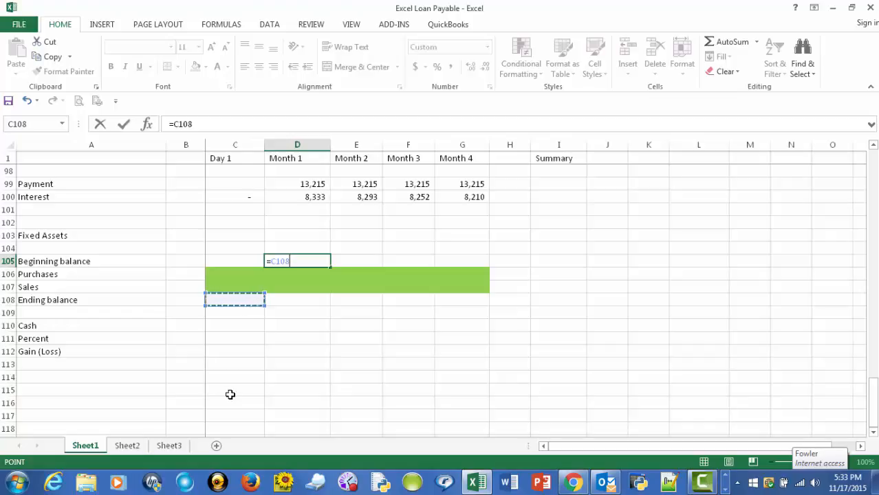
key("Tab")
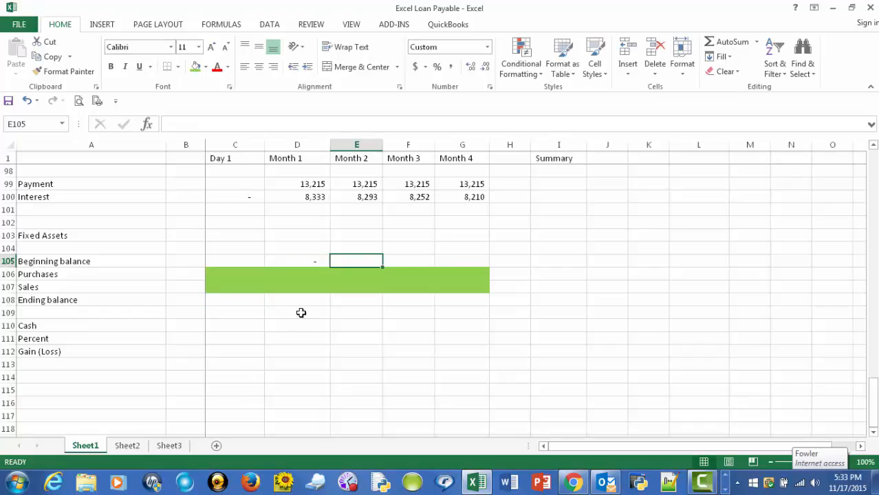
- Enter 200000 as the Month 1 fixed asset purchases in D106
left_click(300, 273)
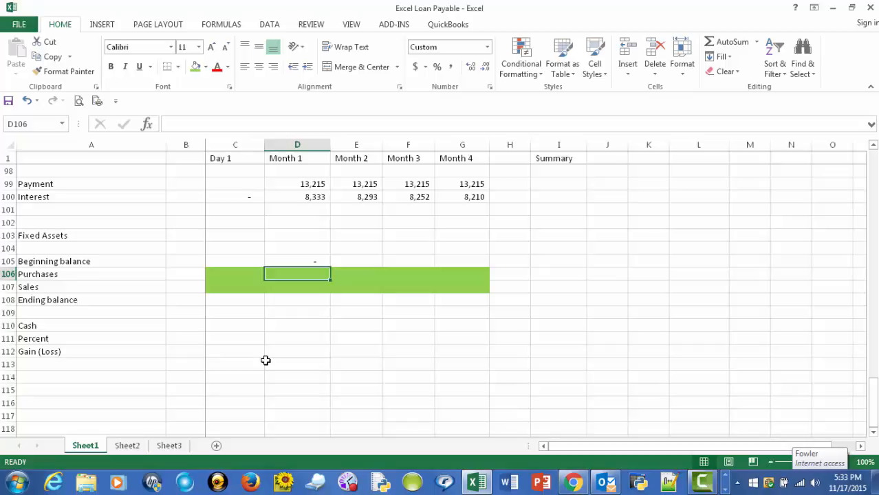
type("200000")
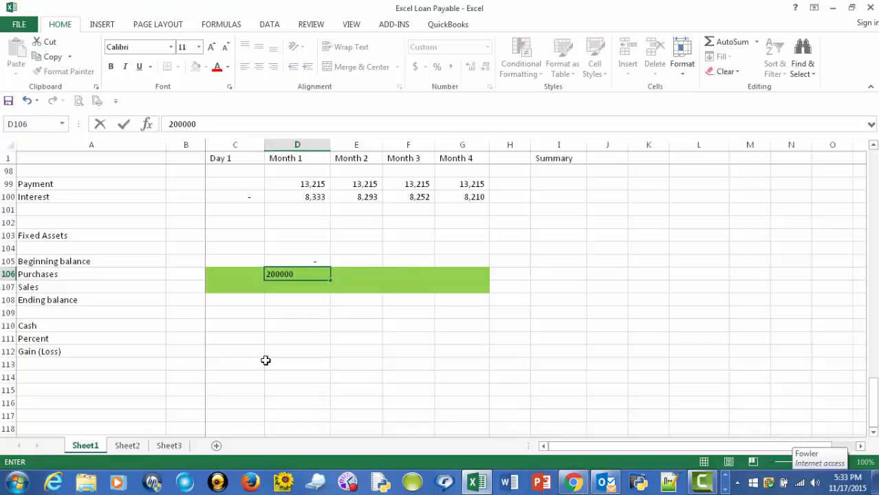
key("Return")
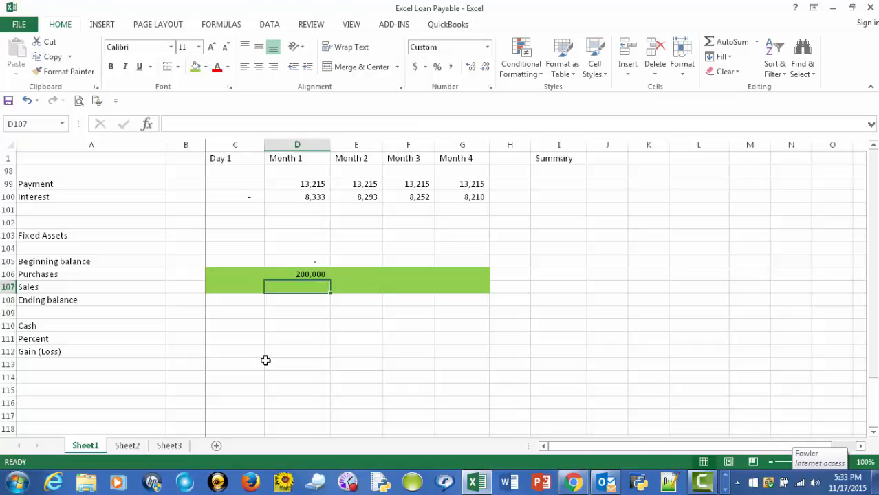
- Calculate the Month 1 ending balance in D108 with the formula =D105+D106-D107
key("Down")
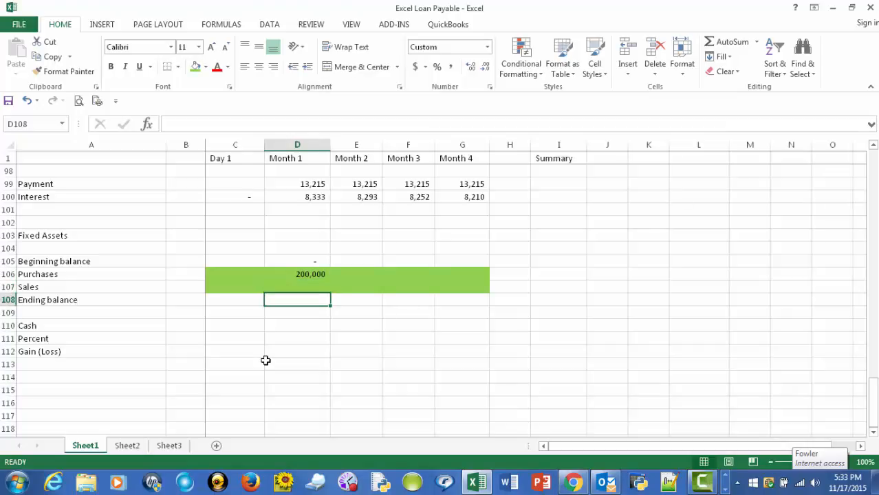
type("=")
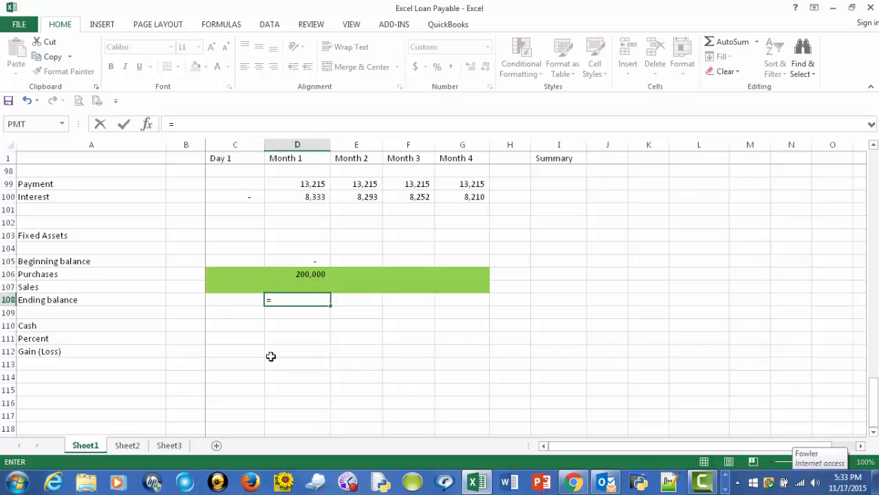
left_click(296, 262)
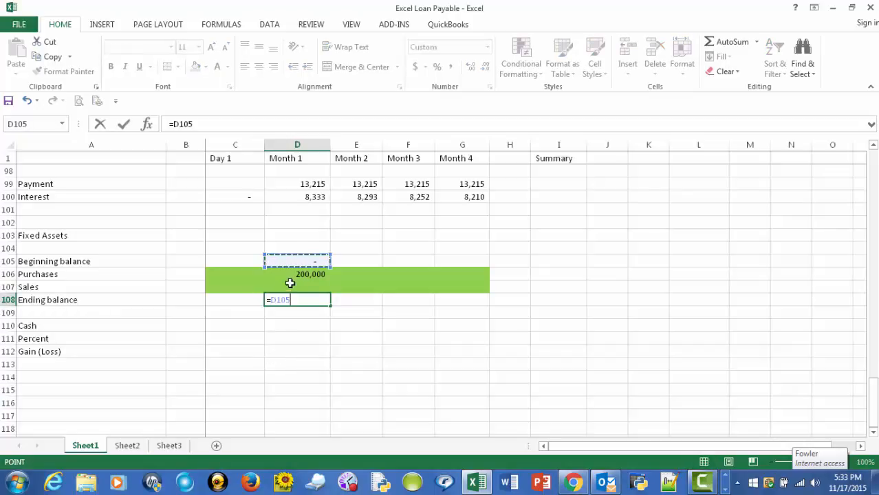
type("+")
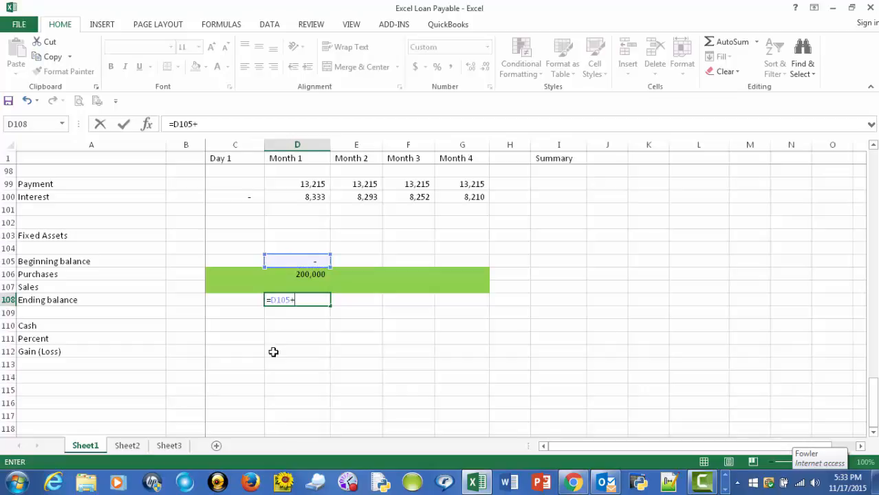
left_click(275, 274)
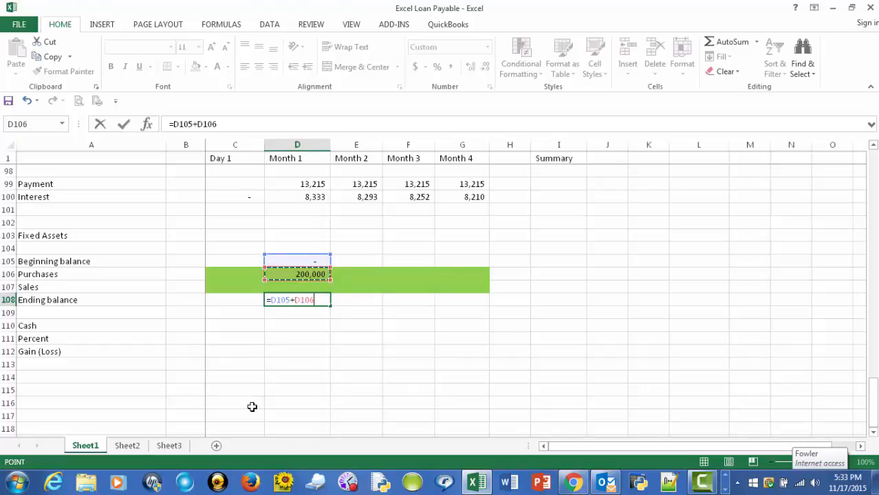
type("-")
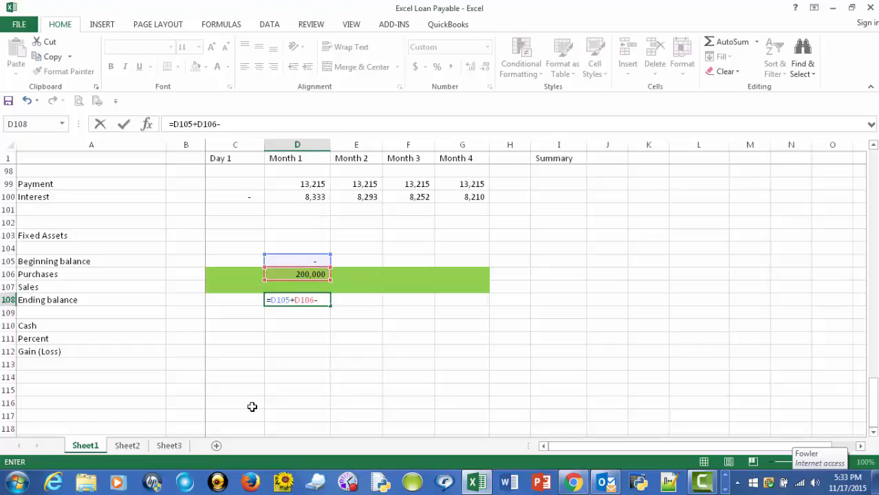
left_click(289, 286)
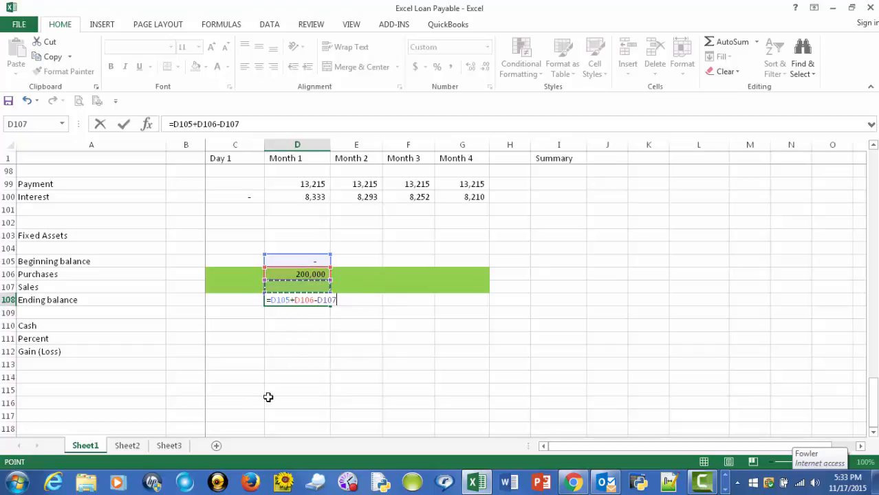
key("Tab")
key("Left")
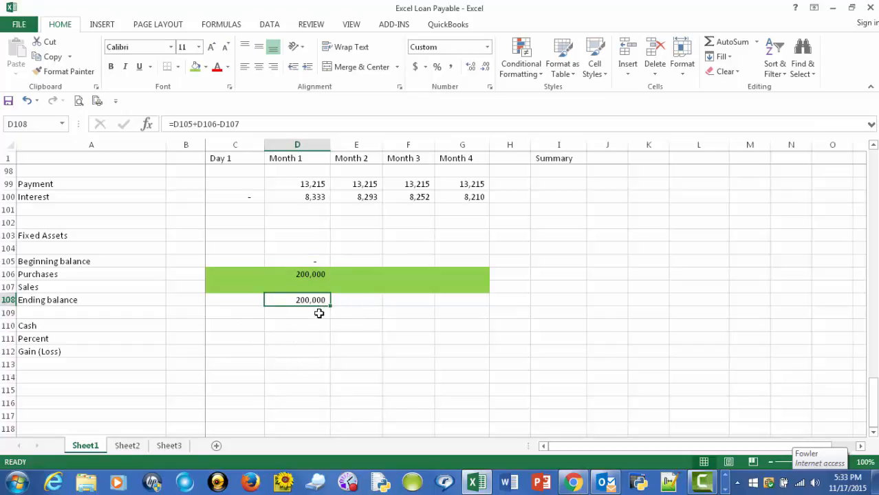
- Copy the beginning balance formula from D105 across to Month 2 in E105
left_click(310, 260)
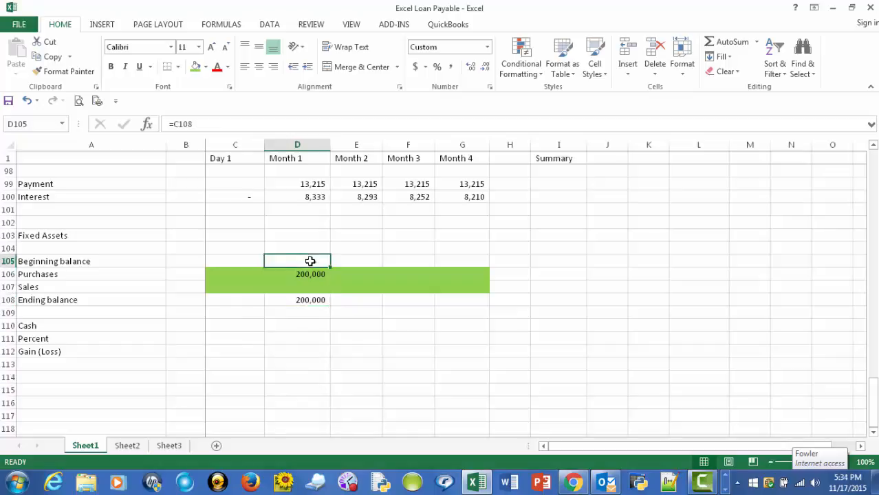
left_click(310, 302)
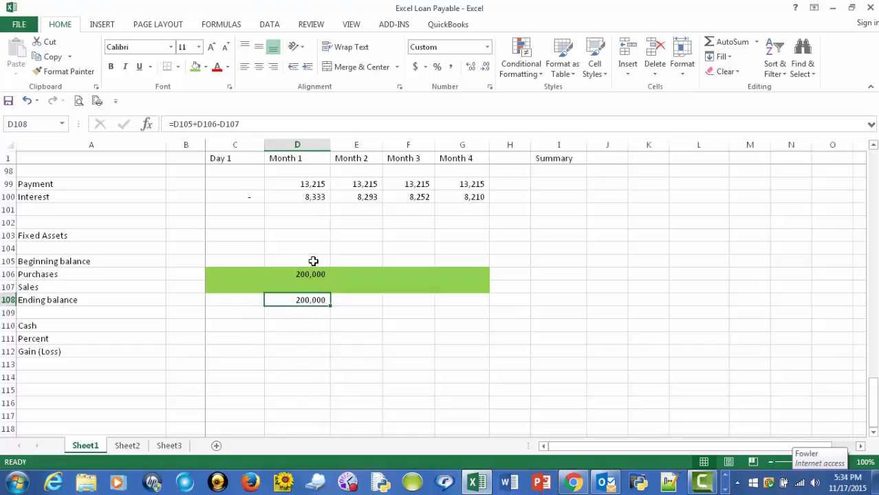
left_click(312, 261)
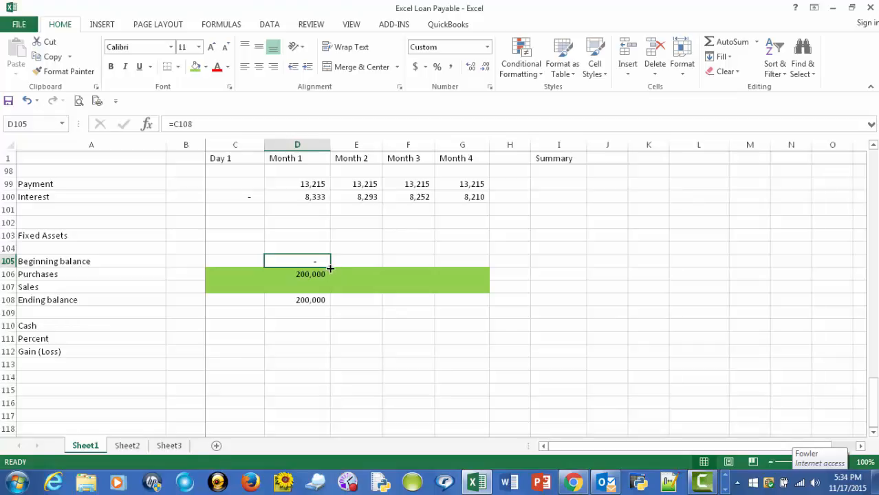
left_click_drag(330, 268, 365, 276)
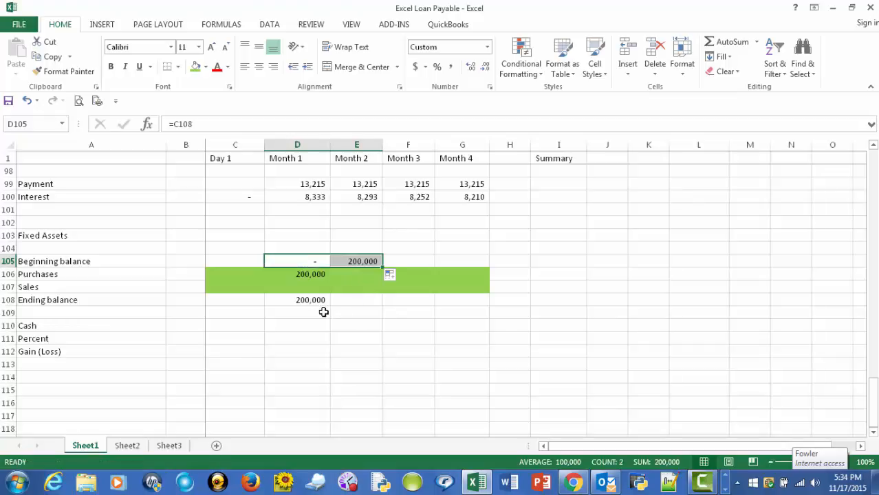
- Copy the ending balance formula from D108 to E108, and extend the Month 2 beginning and ending balance formulas through Month 4
left_click(301, 300)
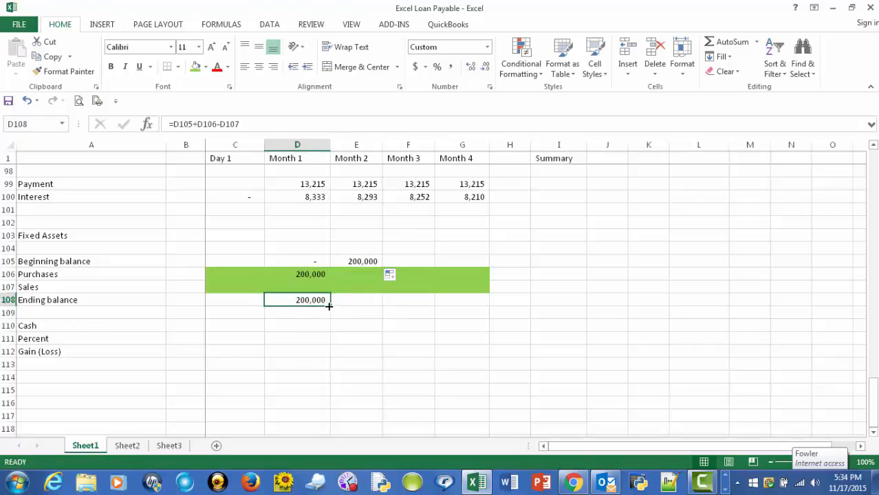
left_click_drag(330, 304, 369, 303)
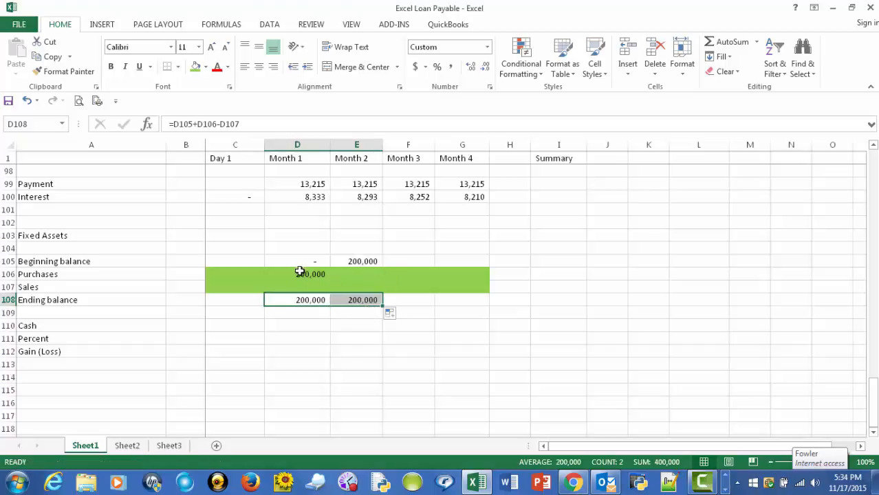
left_click_drag(365, 262, 459, 327)
left_click(445, 339)
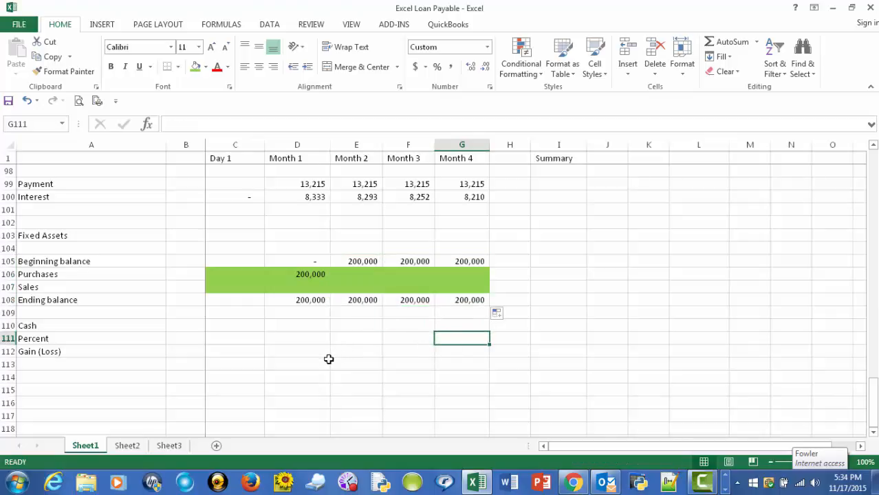
- Test the fixed asset roll-forward by entering 100000 as Month 2 purchases in E106, and clear the entry
left_click(364, 273)
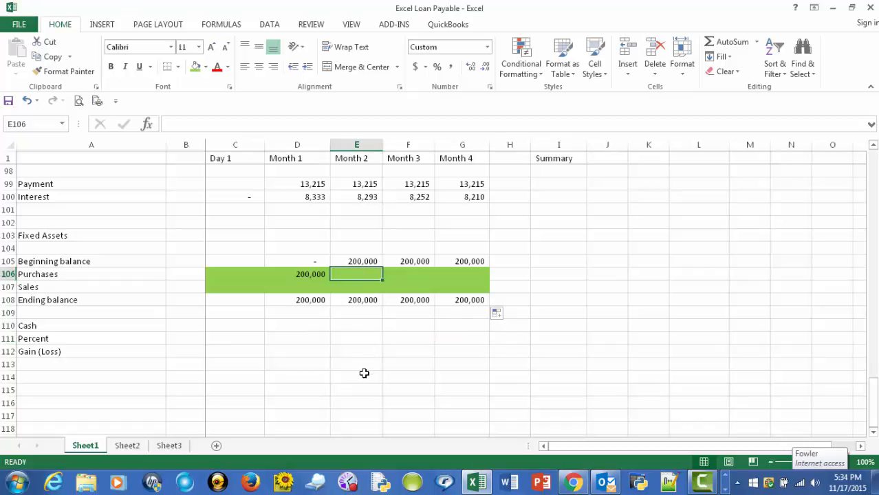
type("1")
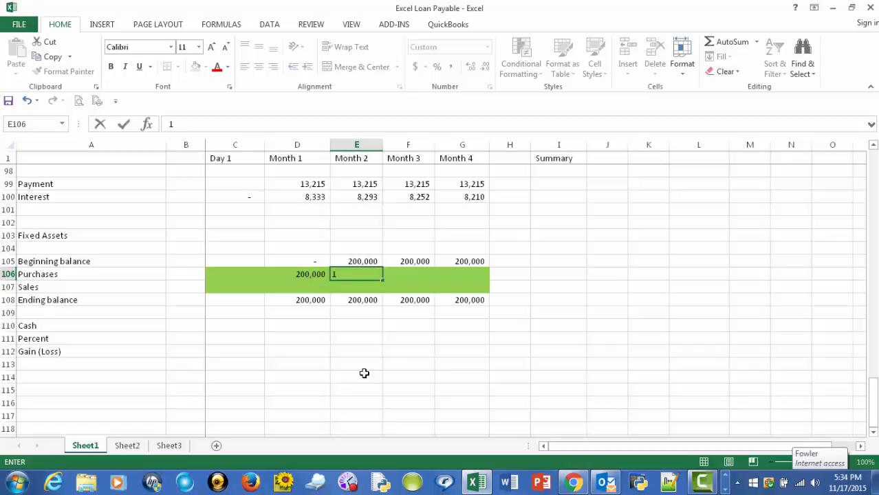
type("00000")
key("Tab")
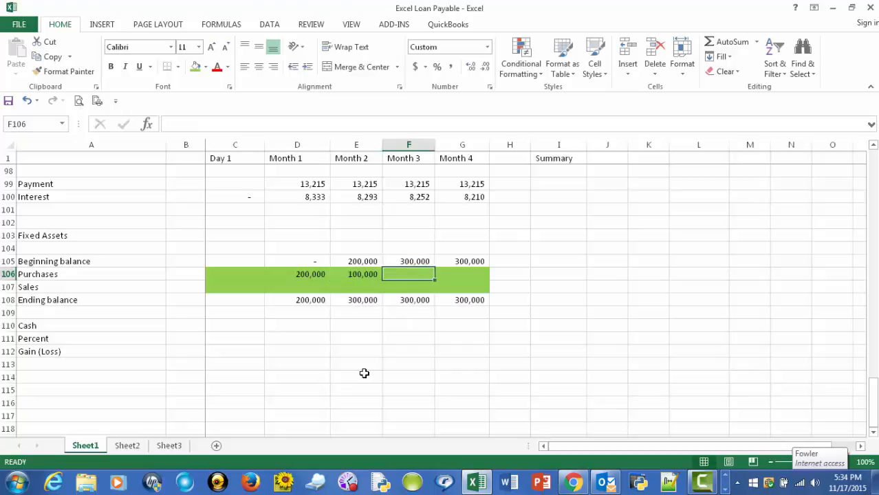
key("Left")
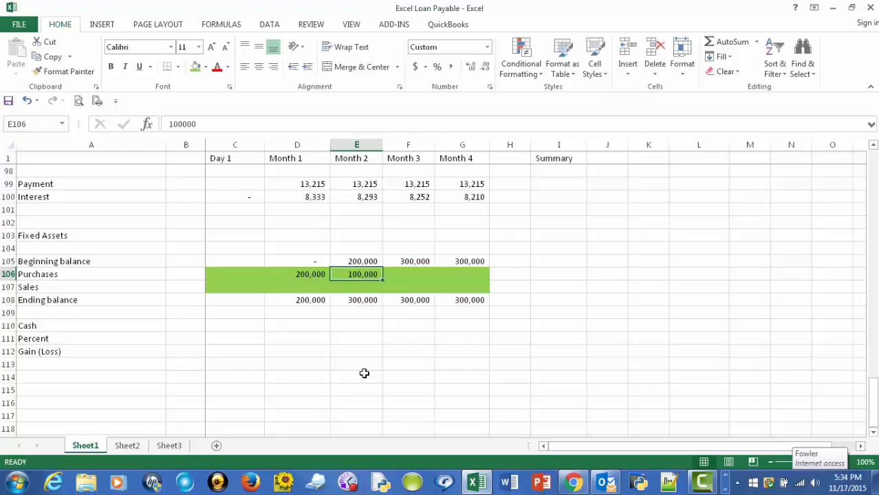
key("Delete")
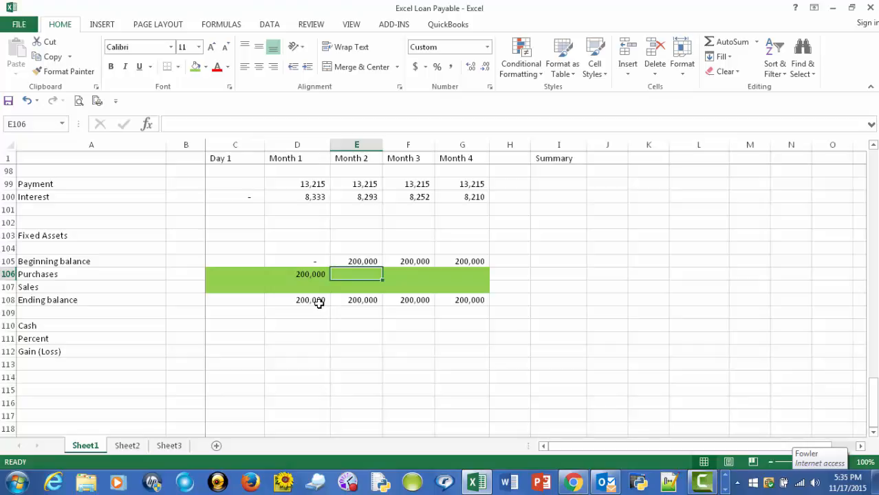
- Examine the Month 1 fixed assets formula in D7 of the balance sheet and trace the cell it refers to
scroll(319, 303, "up", 20)
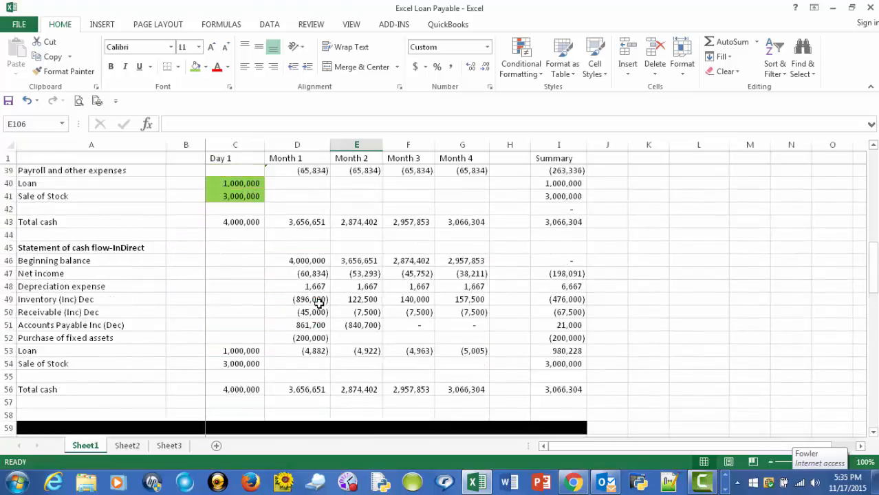
scroll(320, 303, "up", 12)
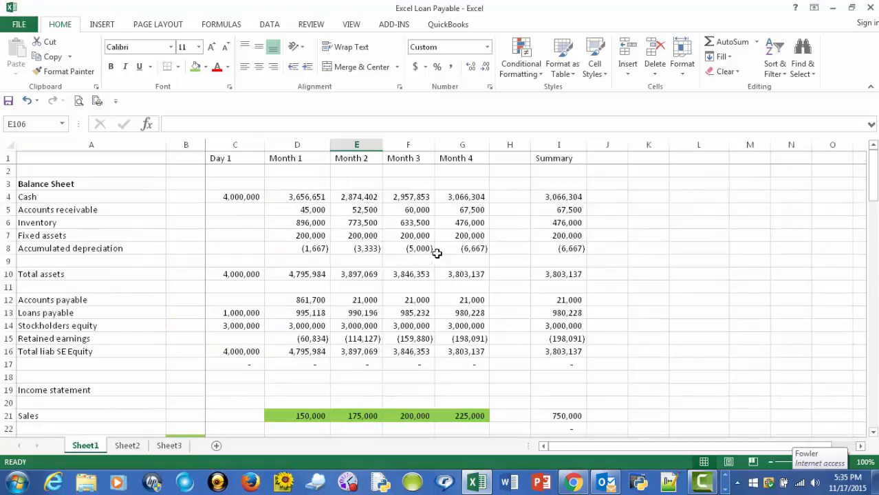
left_click(310, 235)
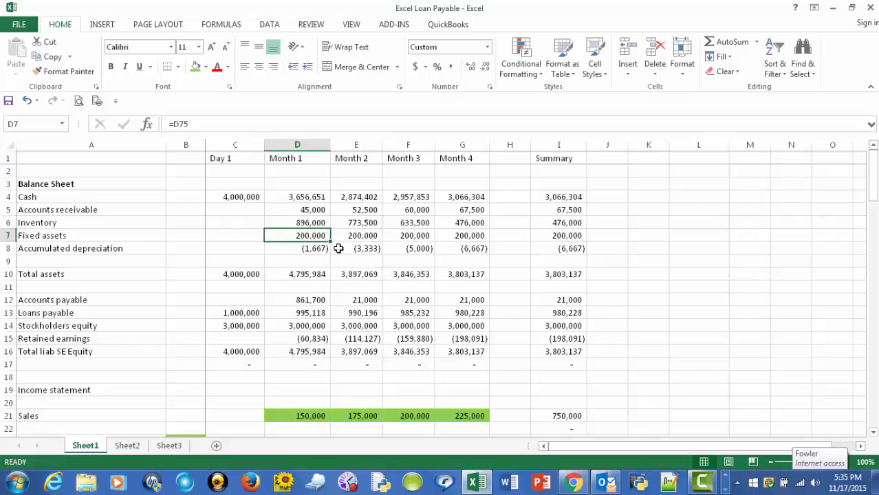
scroll(339, 248, "down", 8)
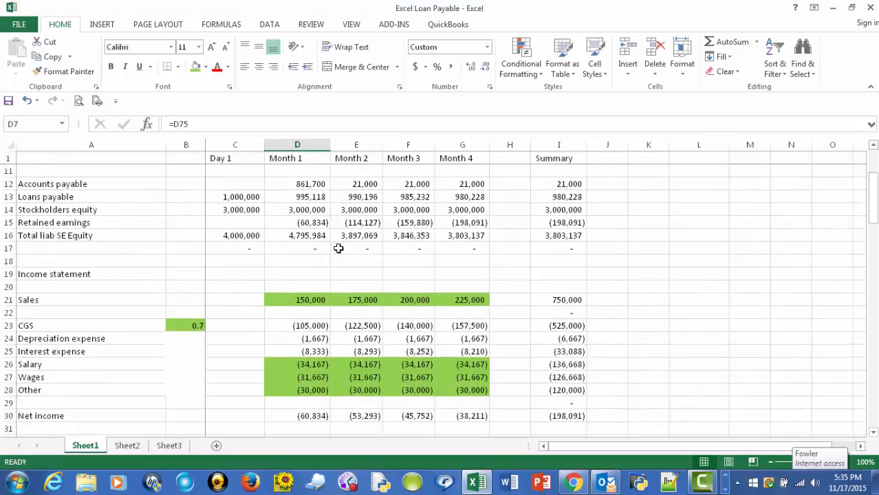
scroll(338, 248, "down", 9)
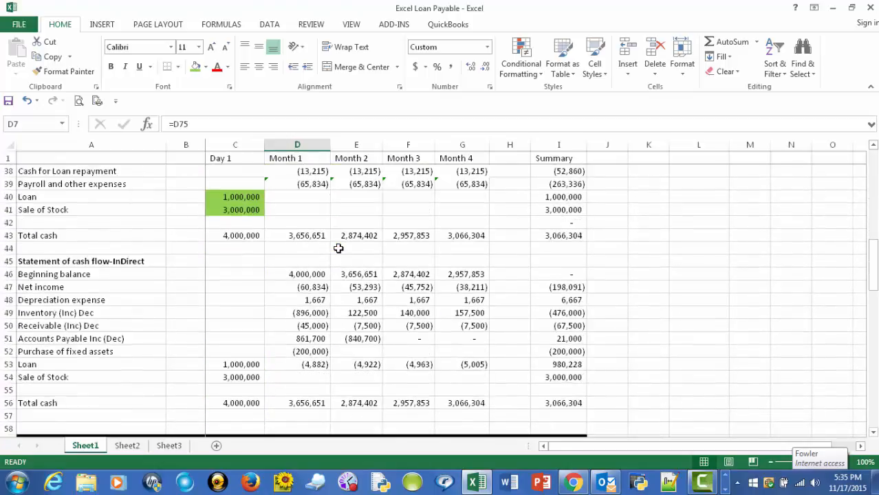
scroll(338, 248, "down", 4)
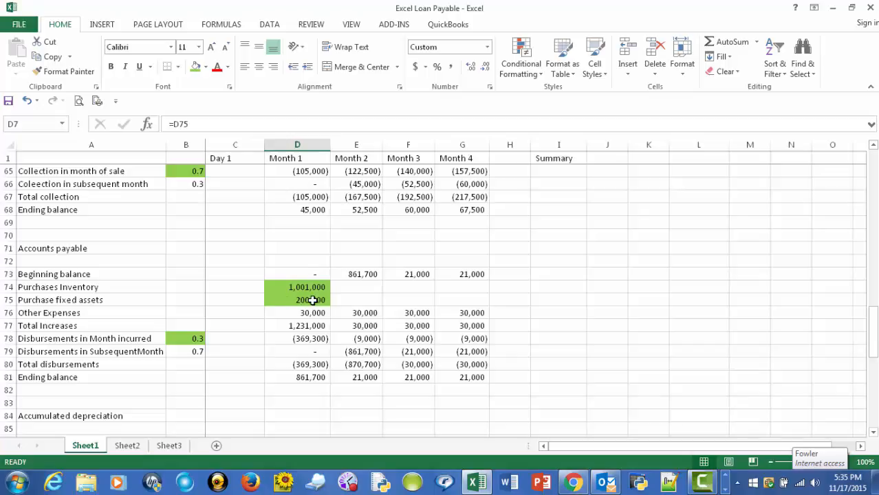
scroll(343, 299, "up", 15)
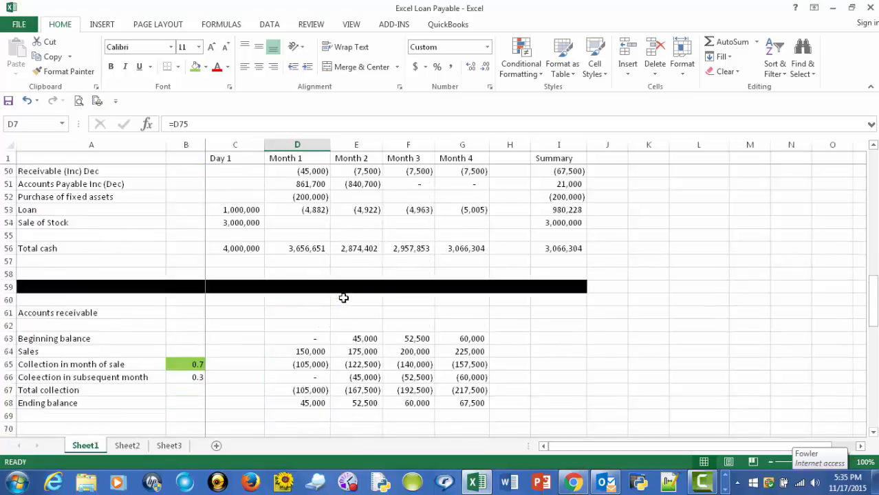
scroll(343, 299, "up", 6)
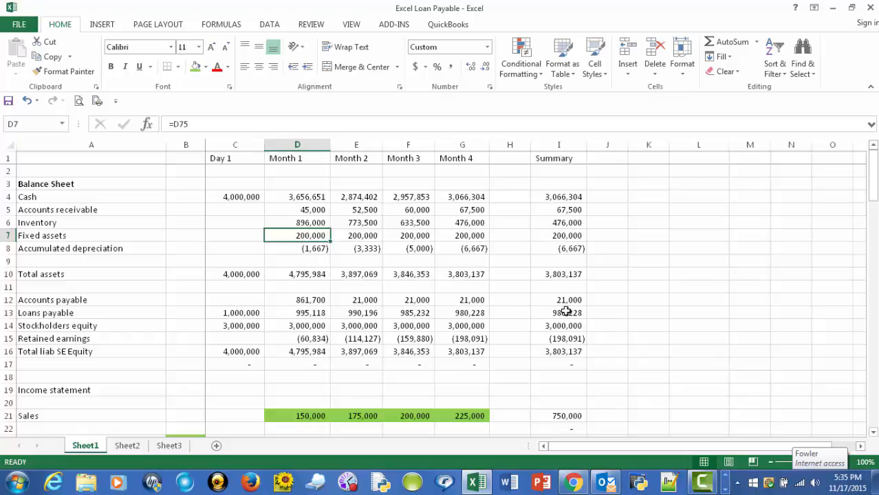
key("F2")
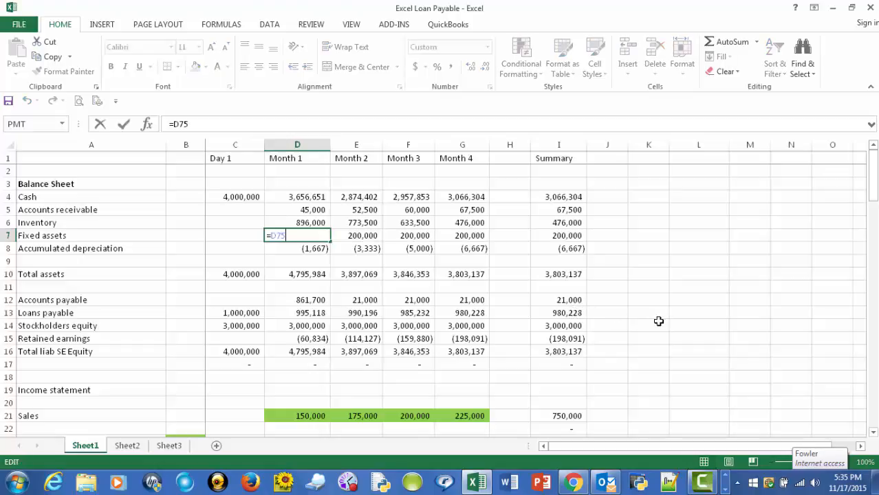
scroll(659, 323, "down", 1)
scroll(659, 322, "down", 10)
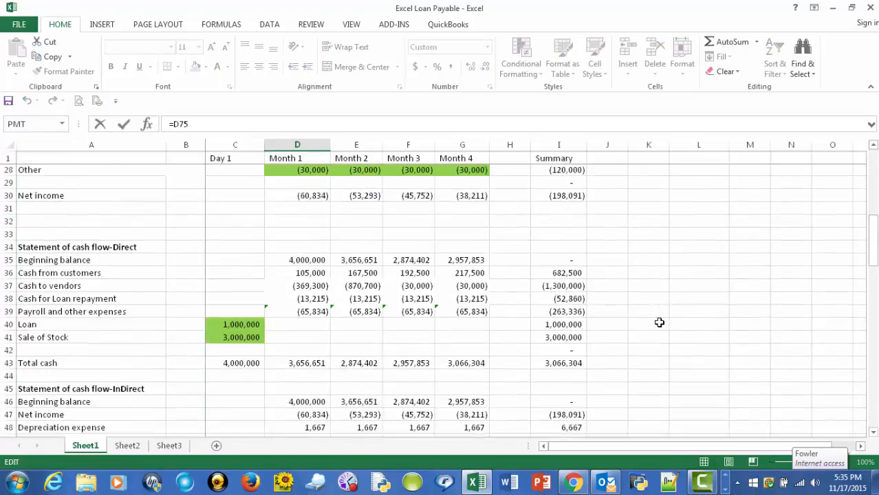
scroll(659, 322, "down", 7)
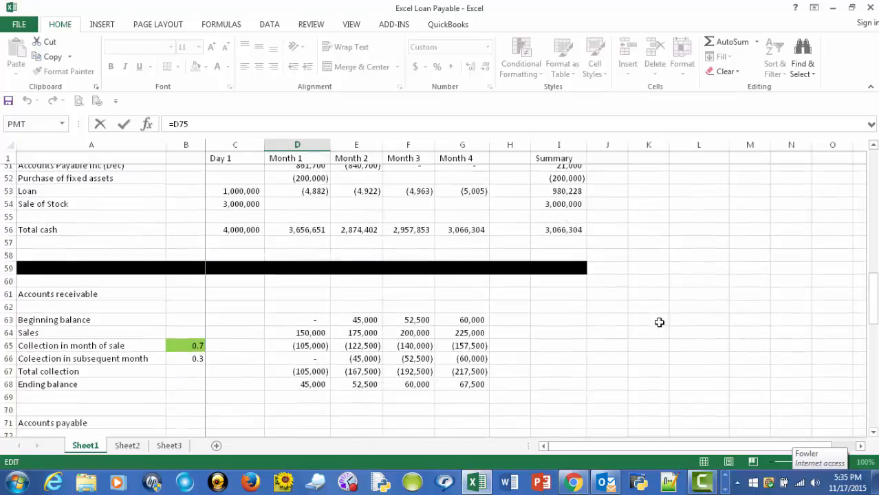
scroll(658, 323, "down", 3)
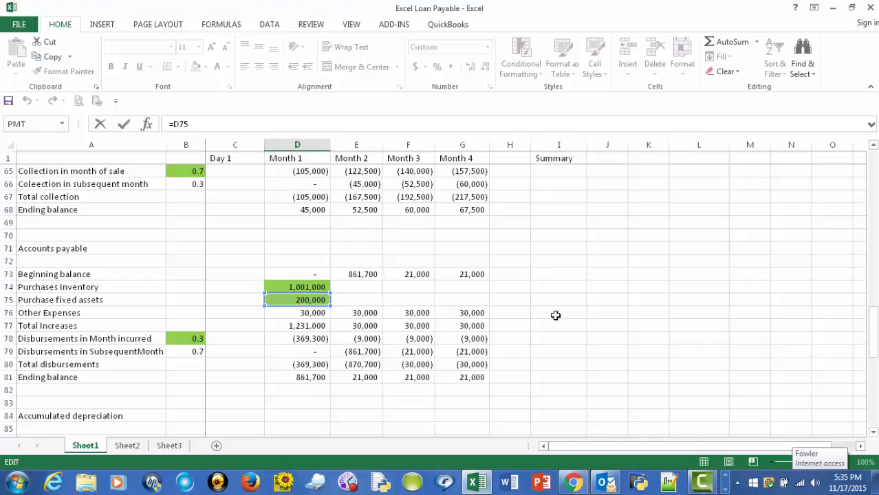
scroll(556, 315, "up", 20)
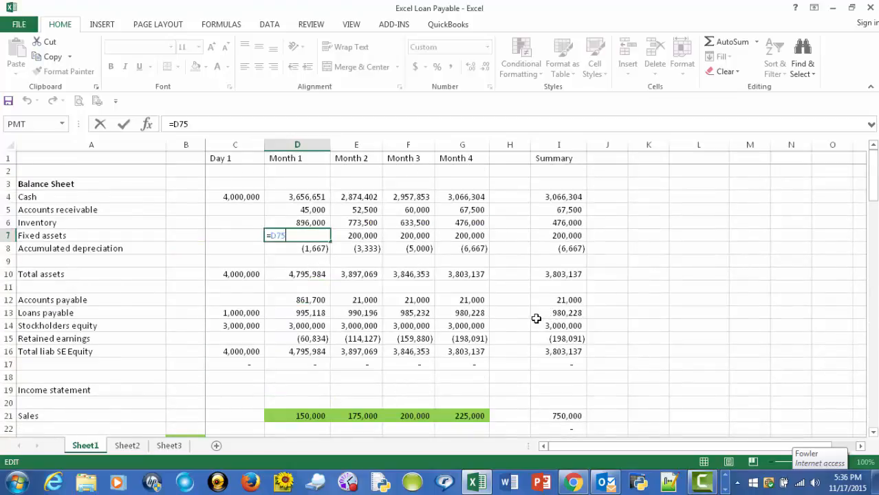
key("ctrl+Return")
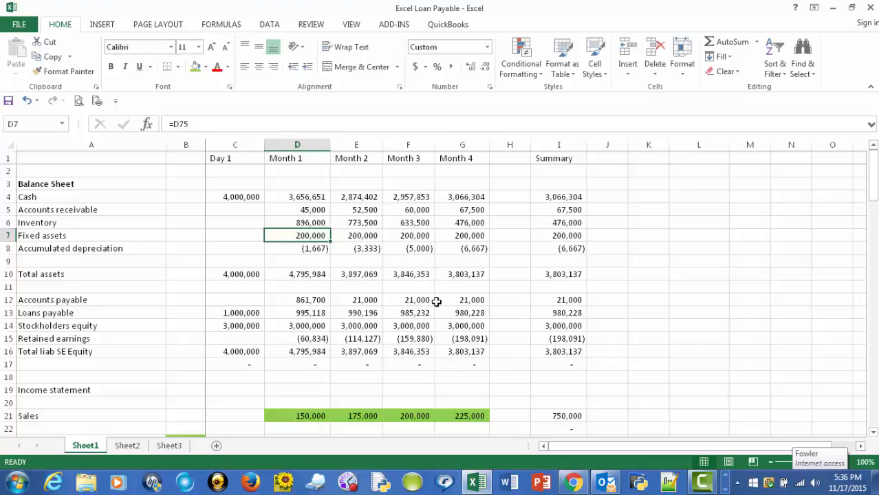
- Link the balance sheet's Month 1 fixed assets in D7 to the schedule's ending balance with the formula =D108
type("=")
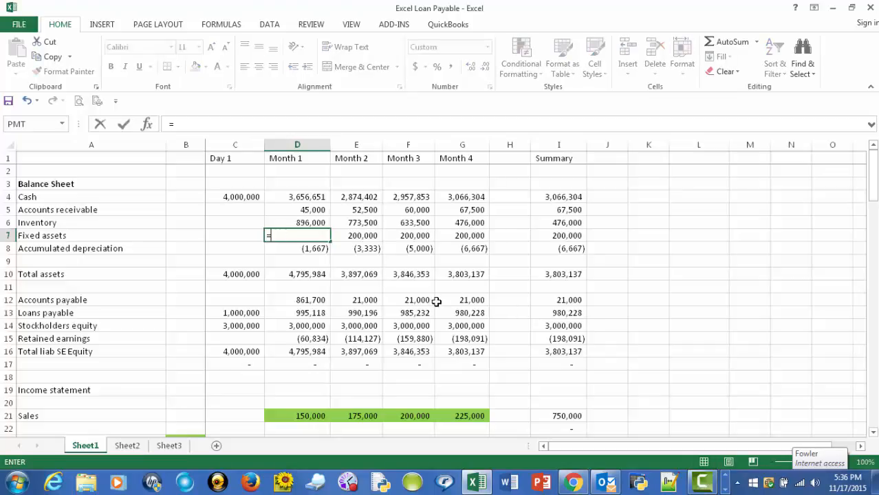
scroll(436, 301, "down", 8)
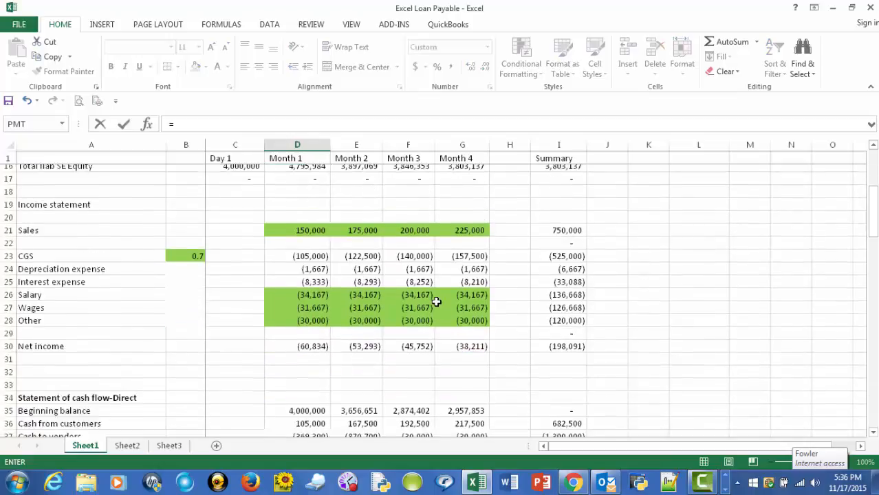
scroll(436, 301, "down", 8)
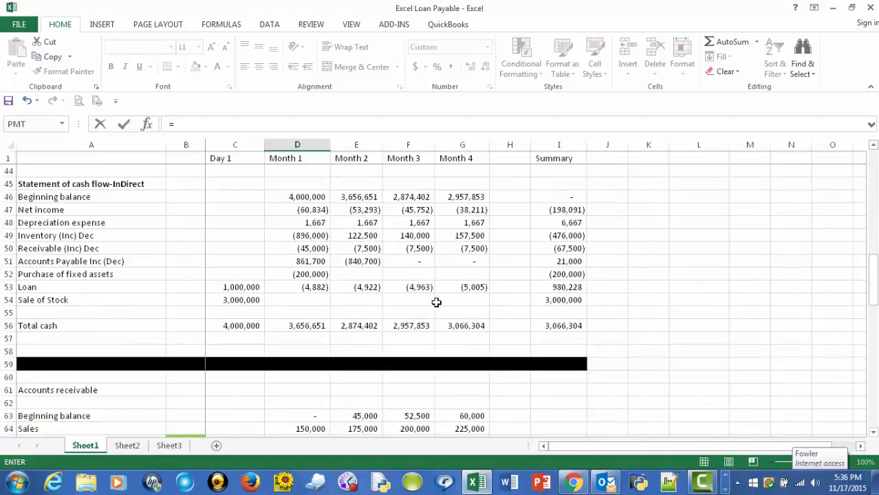
scroll(436, 302, "down", 8)
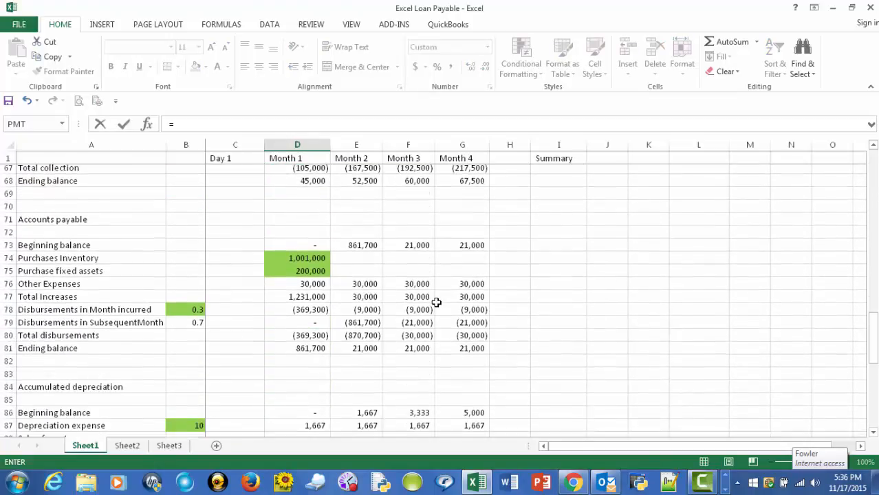
scroll(436, 303, "down", 7)
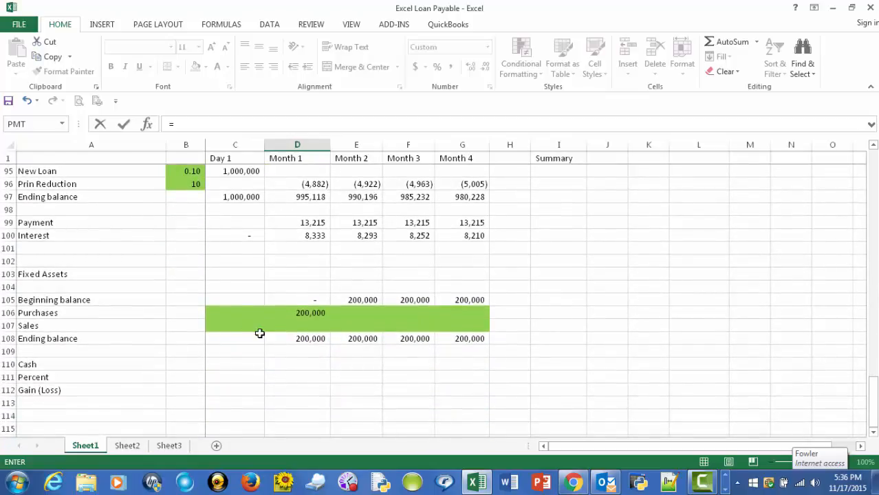
left_click(305, 339)
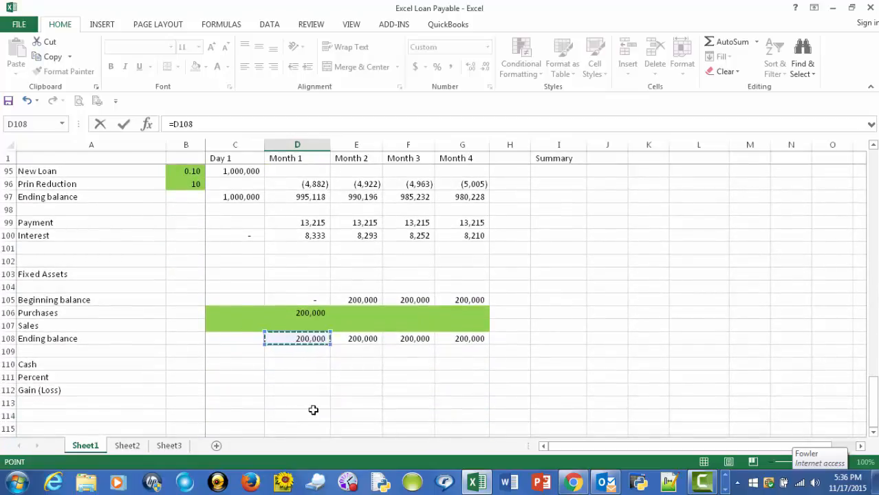
key("Escape")
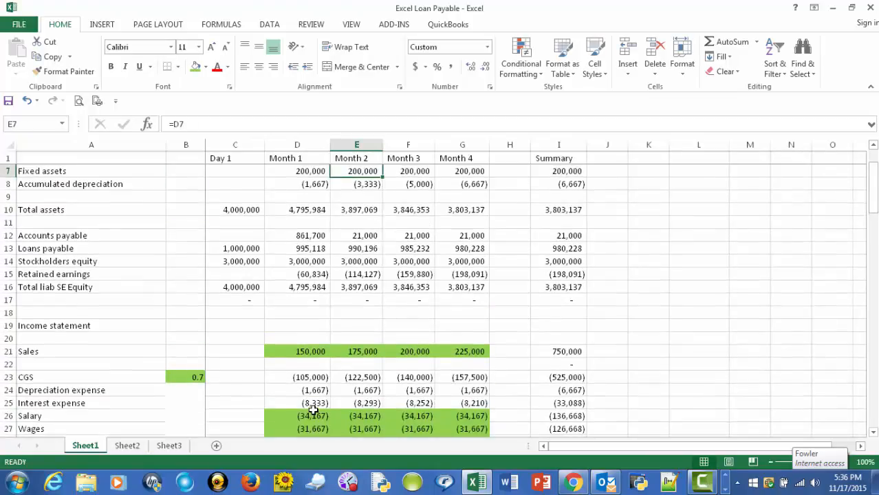
- Copy the Month 1 fixed assets formula from D7 across the balance sheet through Month 4 in G7
scroll(334, 367, "up", 1)
scroll(334, 367, "up", 1)
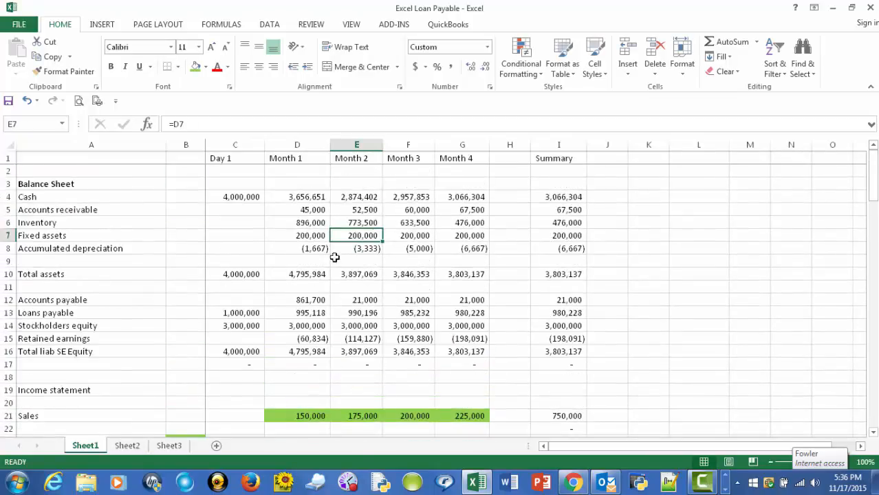
left_click(316, 235)
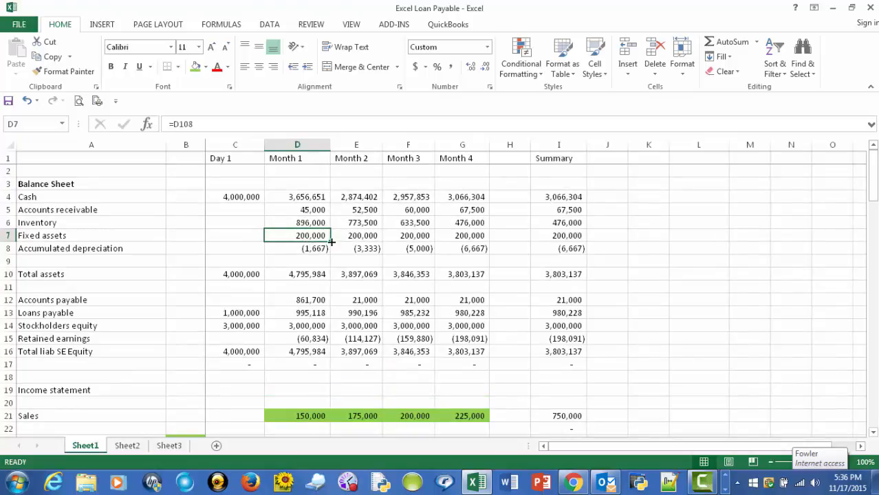
left_click_drag(331, 241, 486, 253)
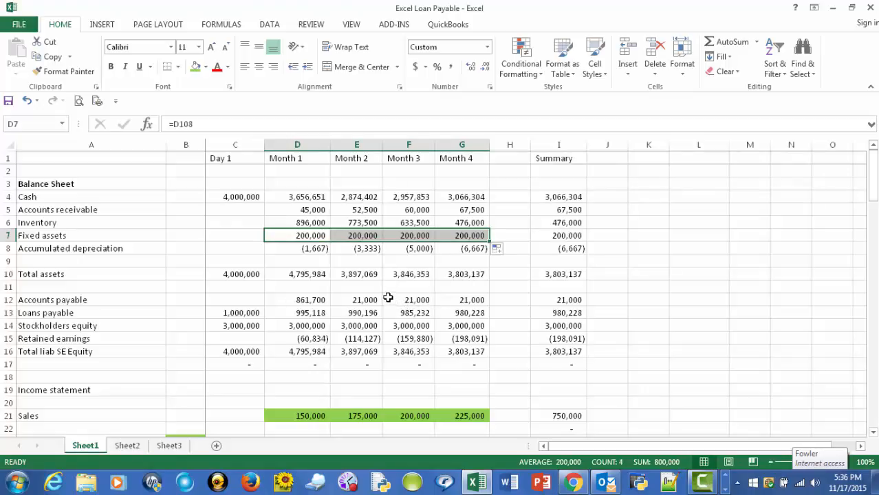
left_click(255, 239)
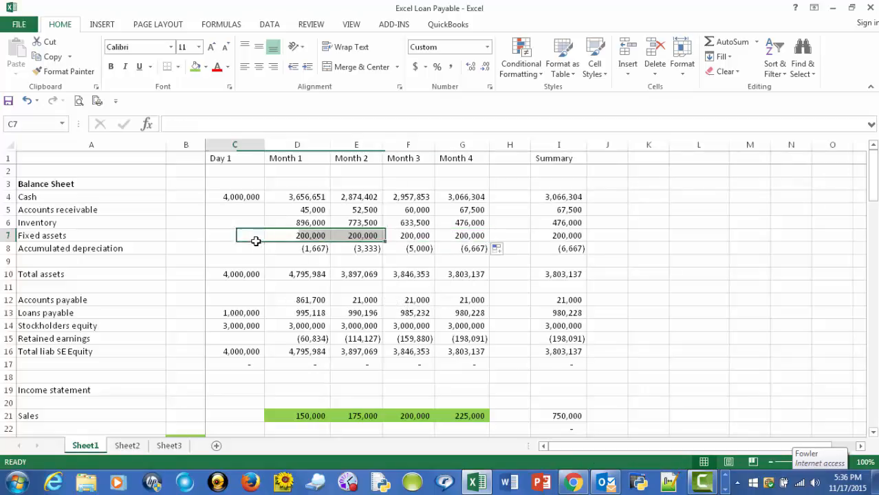
left_click(315, 236)
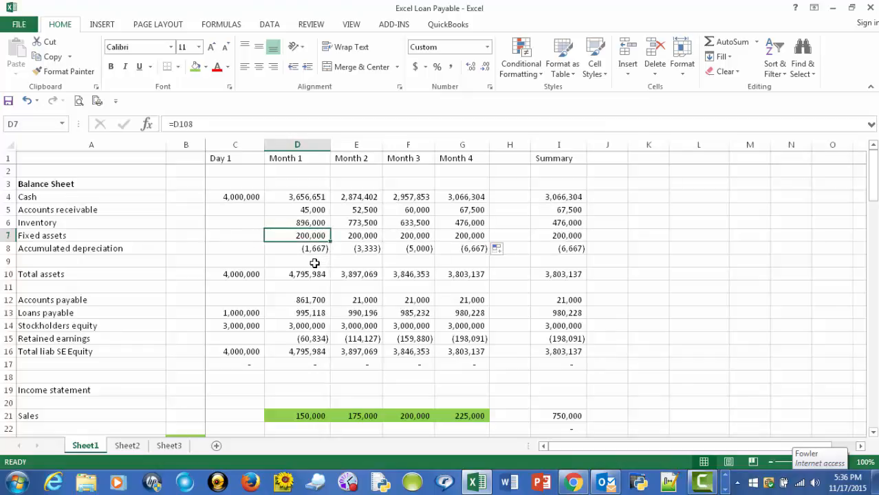
scroll(315, 263, "down", 2)
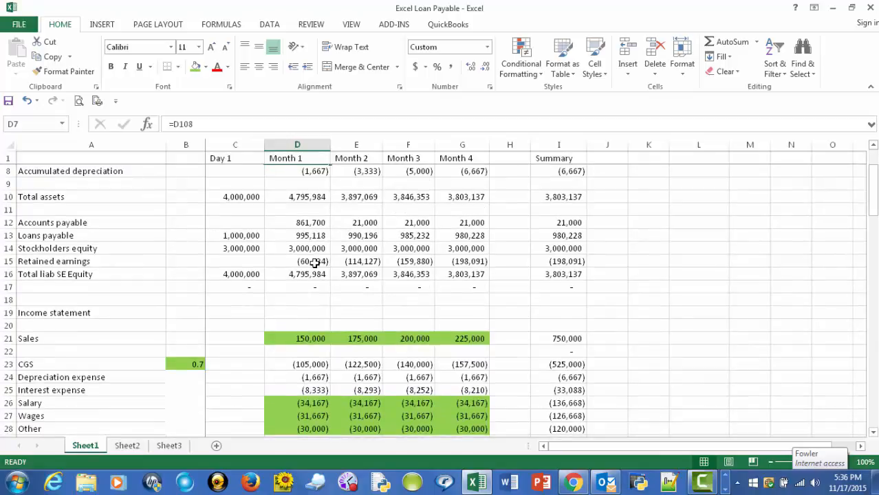
- Remove the green fill from the Month 1 Purchase fixed assets cell D75 in the accounts payable schedule
scroll(314, 264, "down", 5)
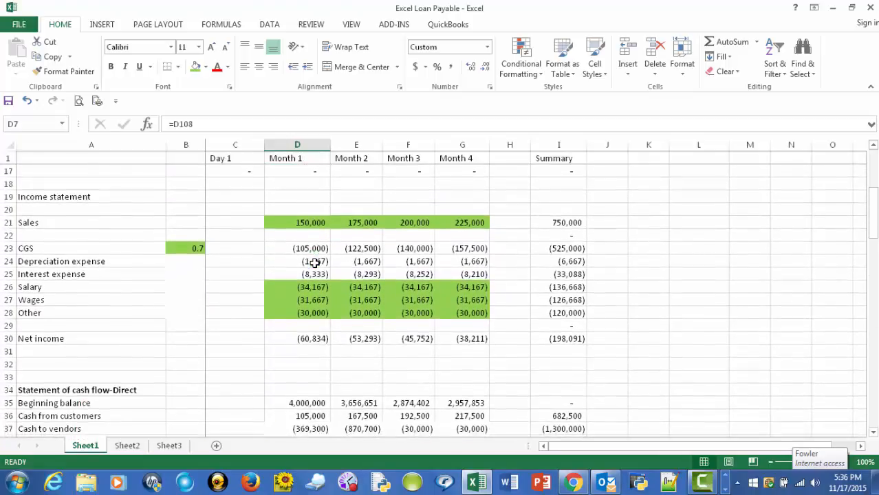
scroll(314, 263, "down", 6)
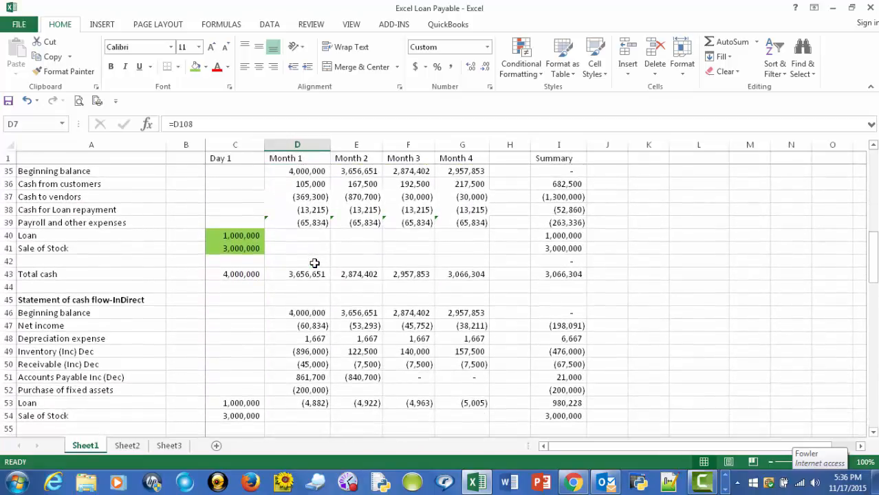
scroll(314, 263, "down", 7)
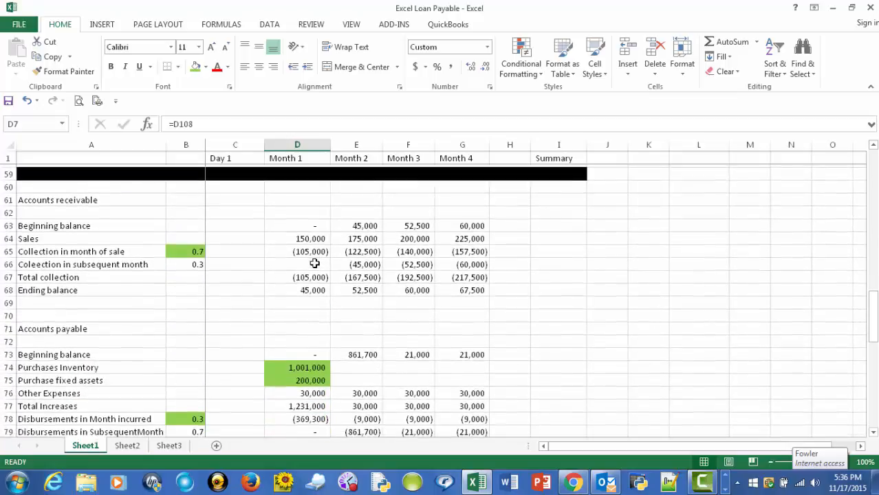
scroll(315, 264, "down", 1)
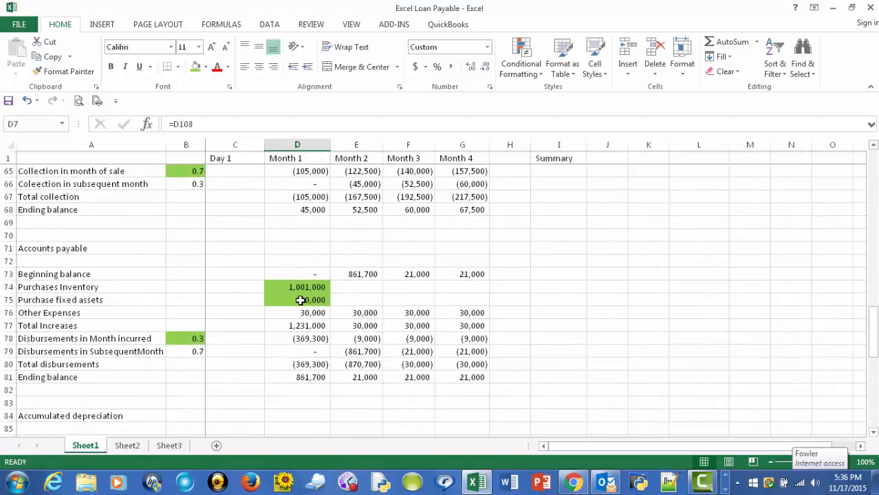
left_click(300, 300)
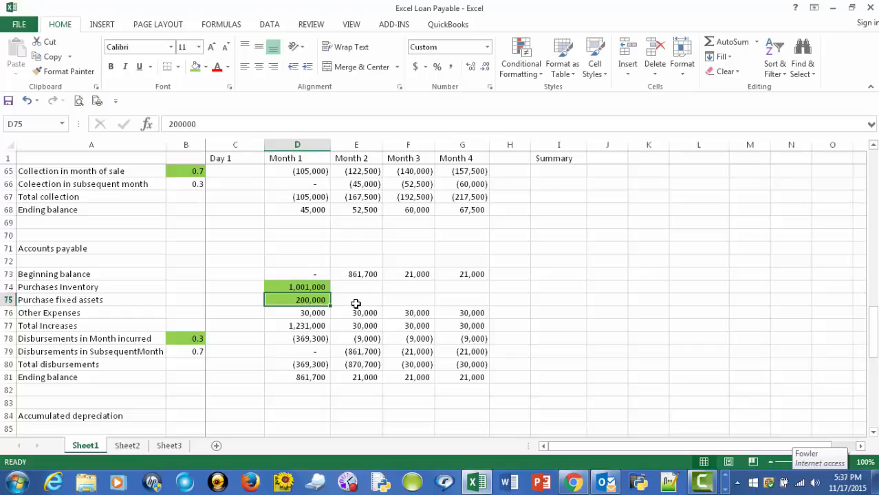
left_click(205, 67)
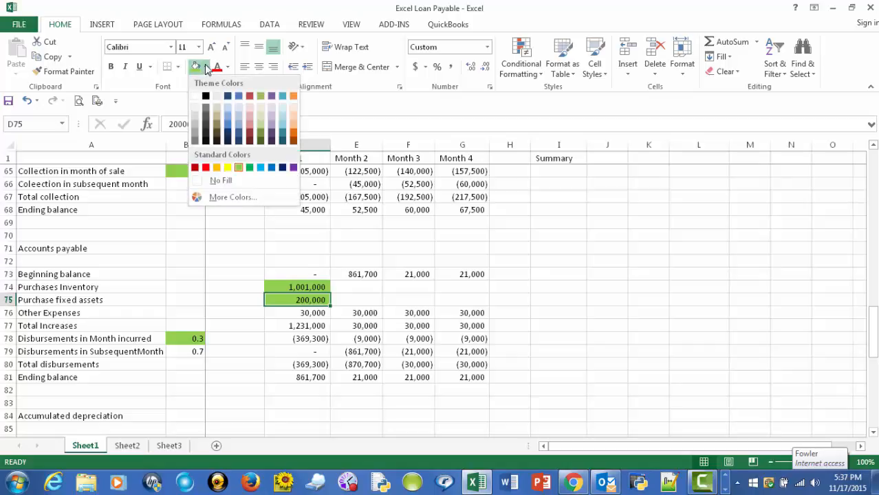
left_click(222, 181)
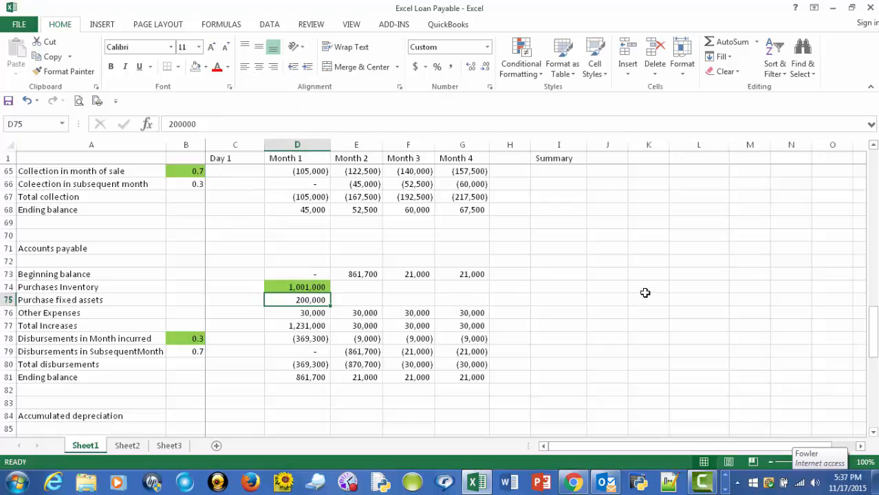
- Link the accounts payable schedule's Month 1 fixed asset purchases in D75 to the Fixed Assets schedule with =D106
type("=")
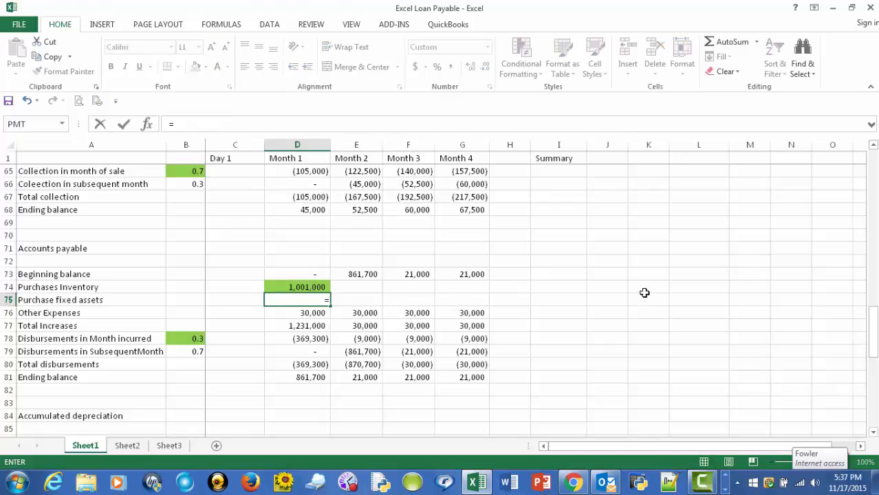
scroll(645, 293, "down", 6)
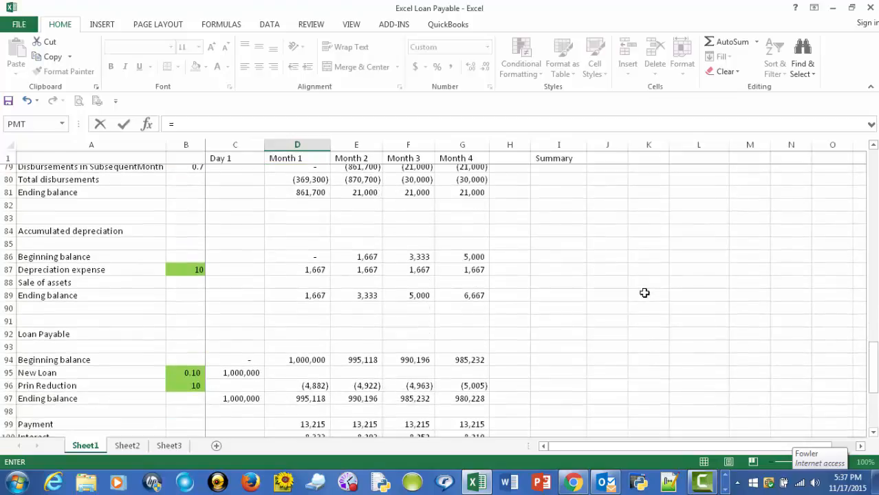
scroll(644, 293, "down", 3)
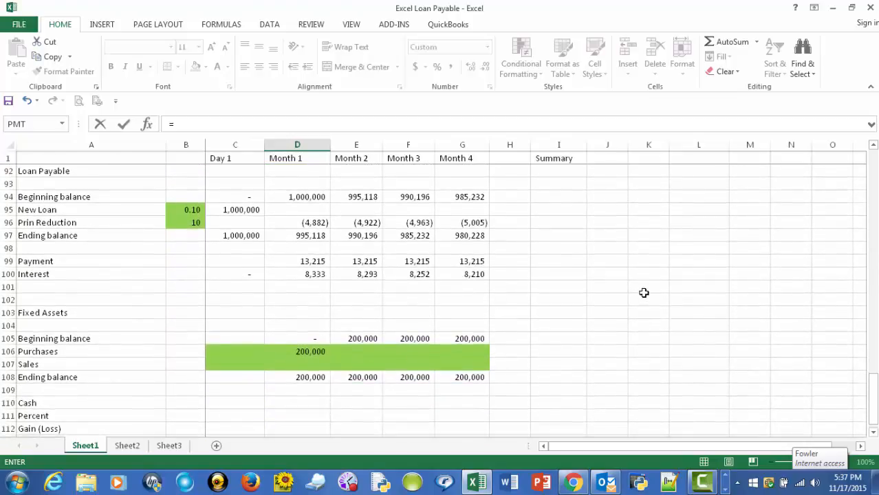
left_click(301, 351)
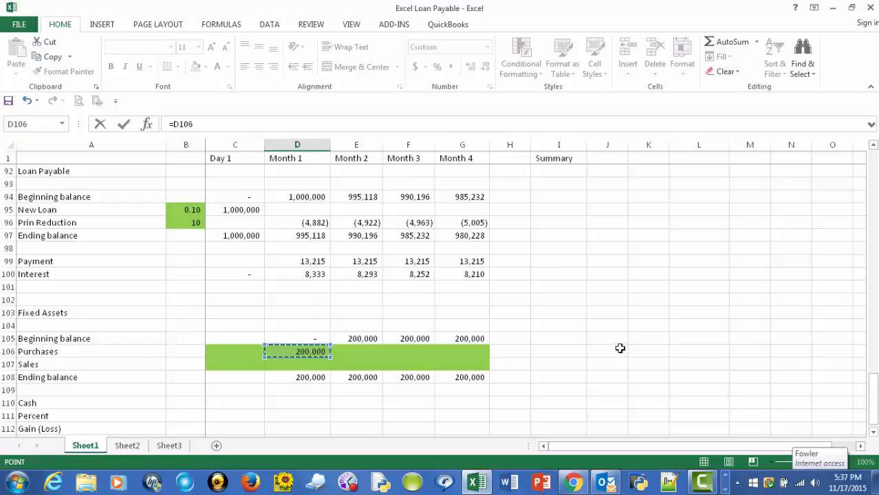
key("Return")
- Copy the Purchase fixed assets formula from D75 across the accounts payable schedule through Month 4 in G75
key("Tab")
scroll(620, 348, "up", 2)
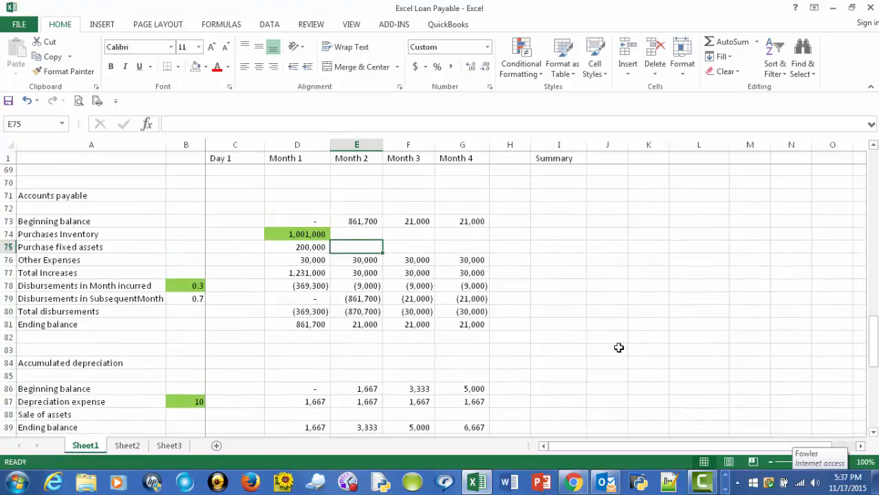
left_click(311, 248)
left_click_drag(330, 254, 485, 258)
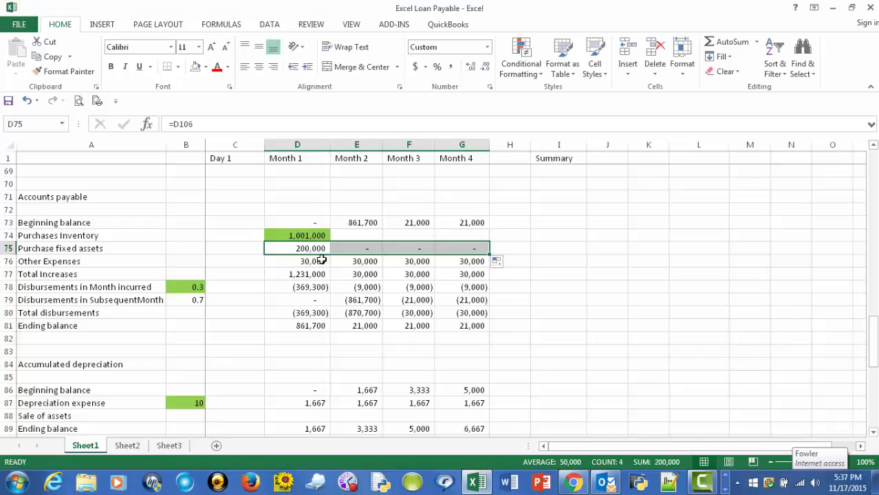
- Review the accounts payable and Fixed Assets schedules, the balance sheet and the cash flow statements after linking the purchases
scroll(454, 335, "down", 2)
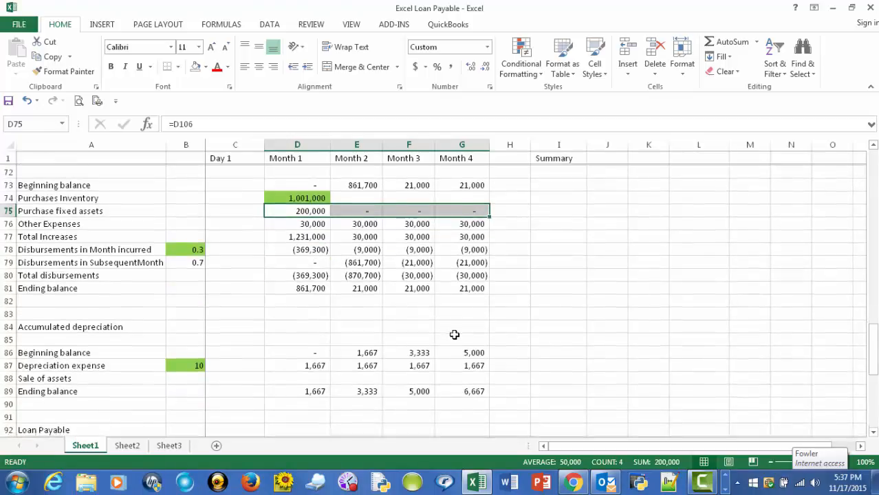
scroll(455, 335, "up", 4)
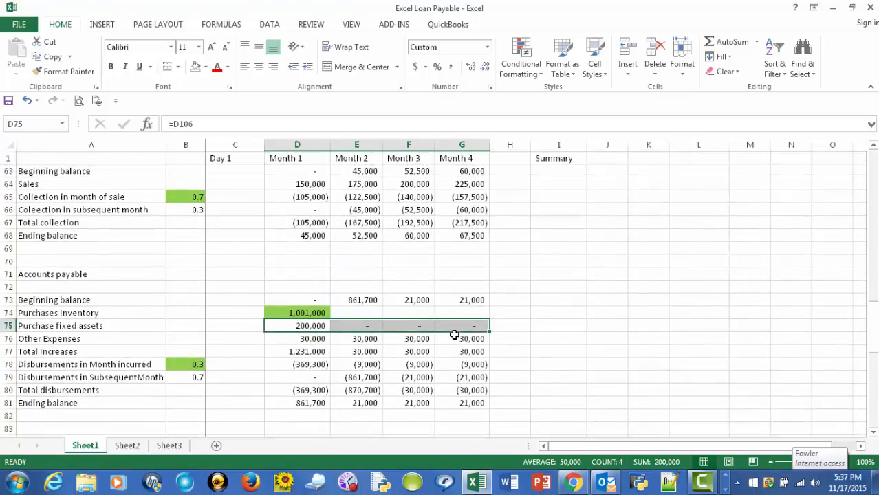
scroll(455, 335, "down", 2)
scroll(455, 335, "down", 8)
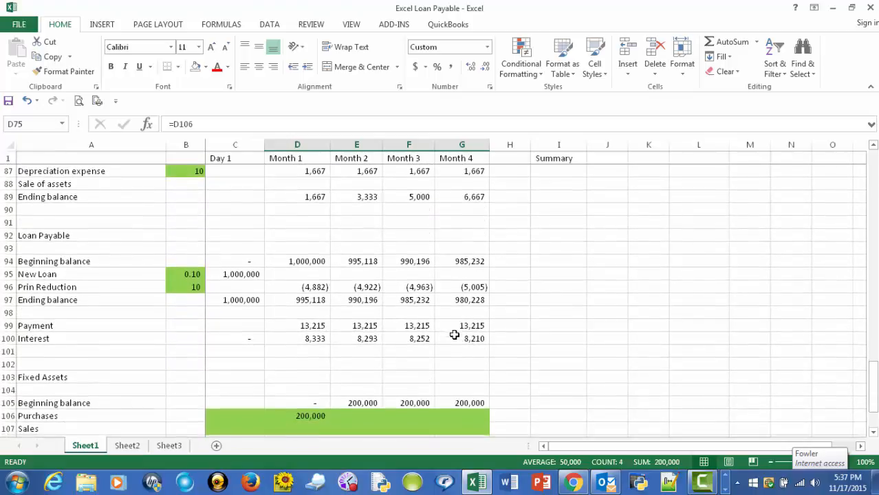
scroll(454, 334, "down", 1)
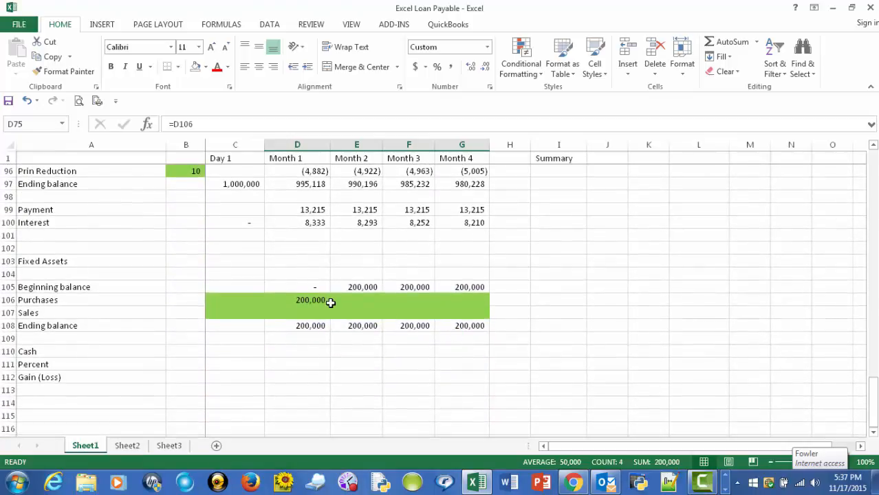
scroll(330, 303, "up", 10)
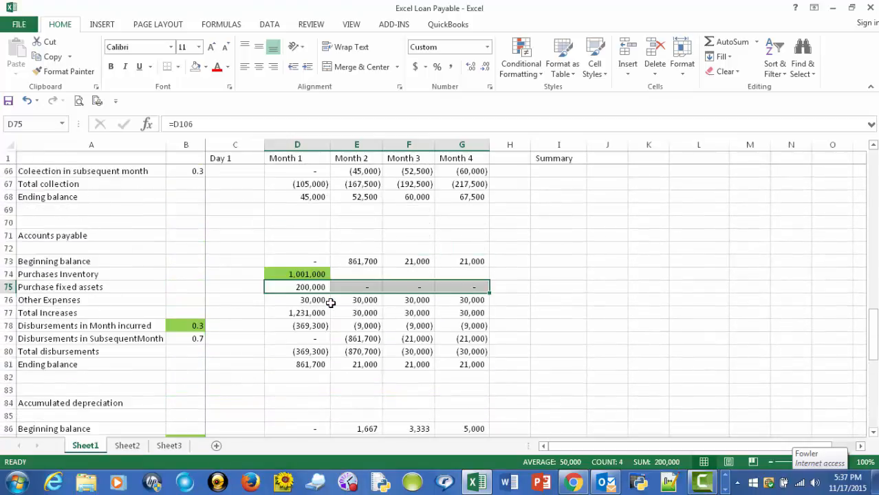
scroll(330, 302, "up", 13)
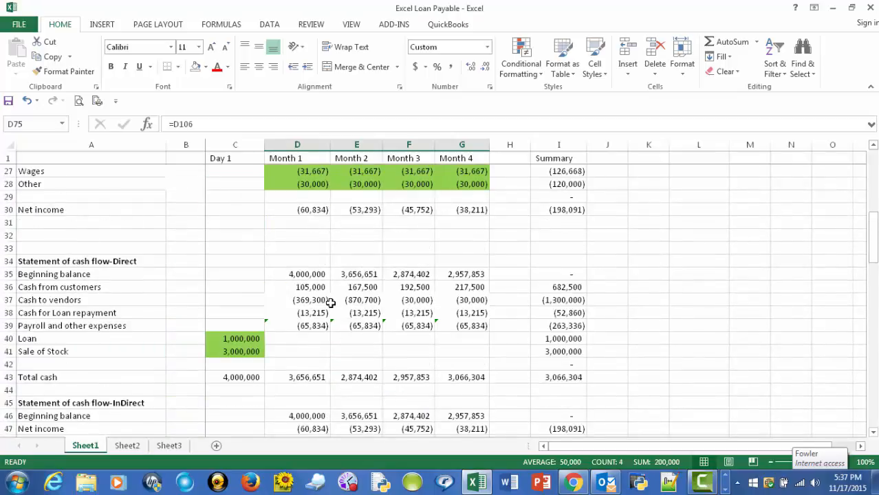
scroll(330, 302, "up", 8)
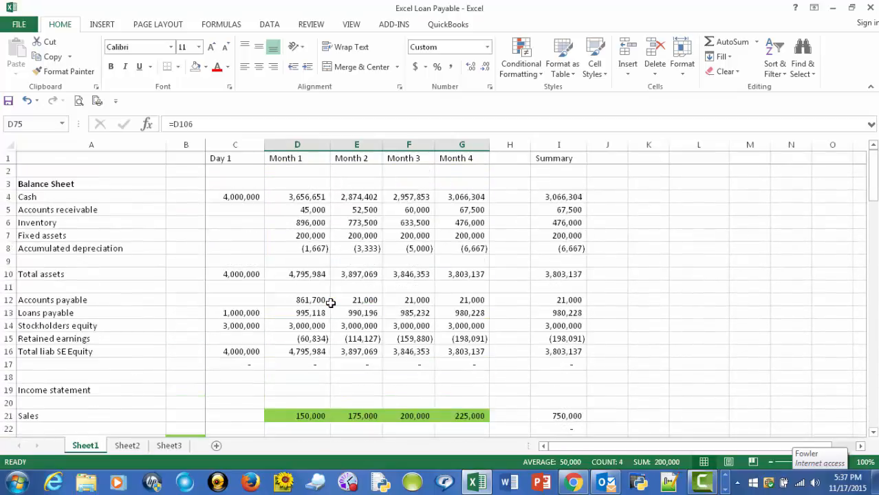
scroll(322, 299, "down", 8)
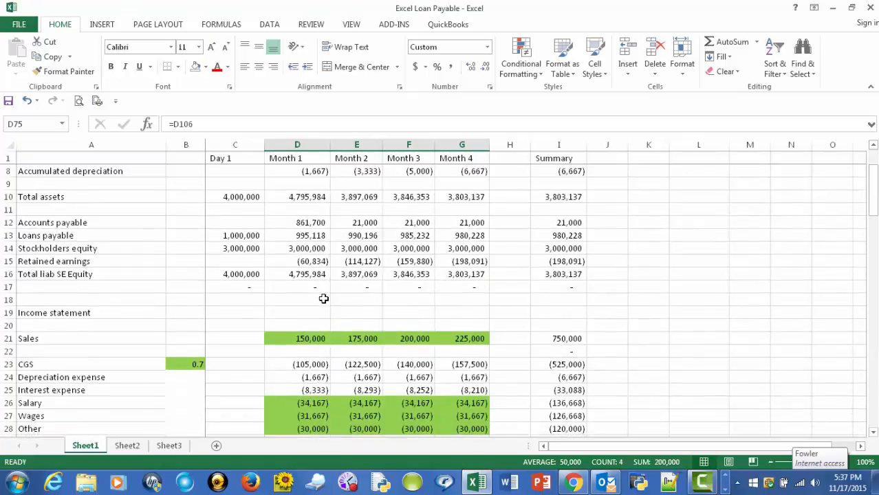
scroll(322, 299, "down", 11)
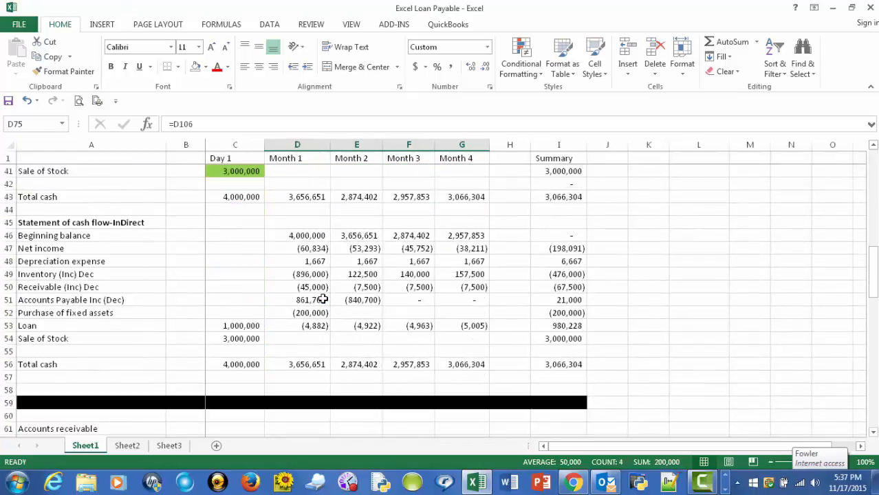
- Enter 100000 as the Month 2 purchases in E106 of the Fixed Assets schedule
scroll(322, 299, "down", 6)
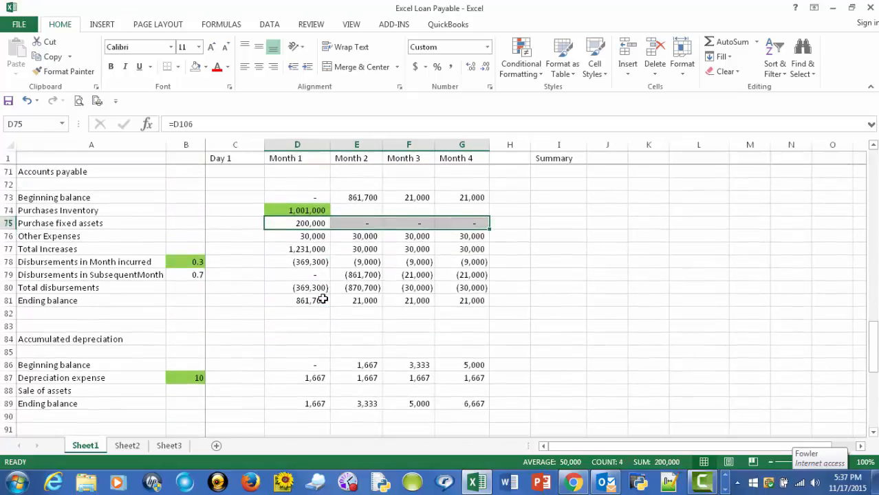
scroll(323, 299, "down", 5)
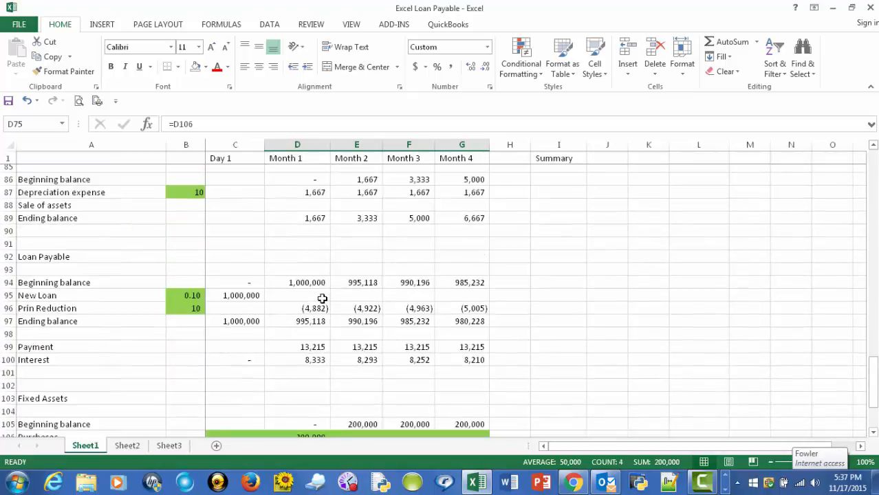
scroll(323, 299, "down", 1)
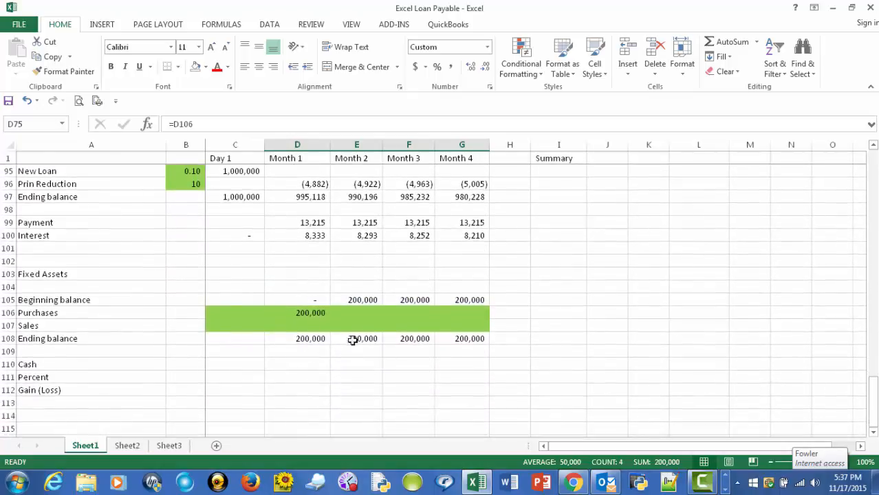
left_click(359, 313)
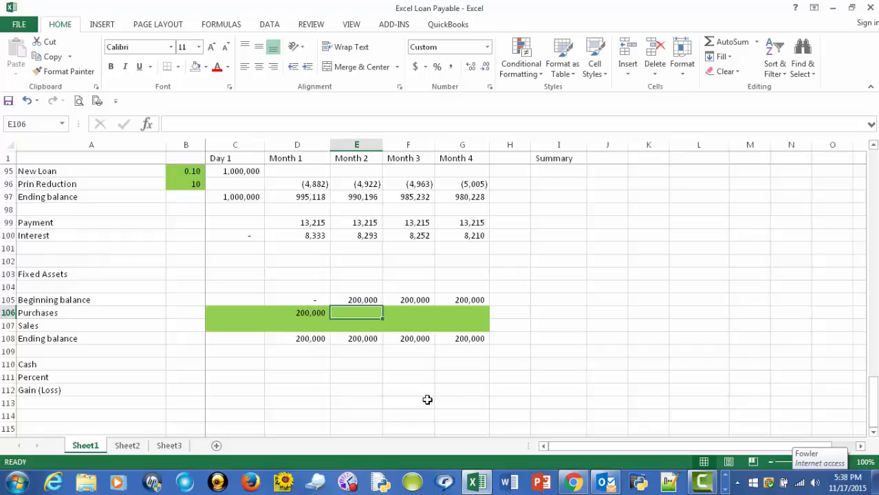
type("1")
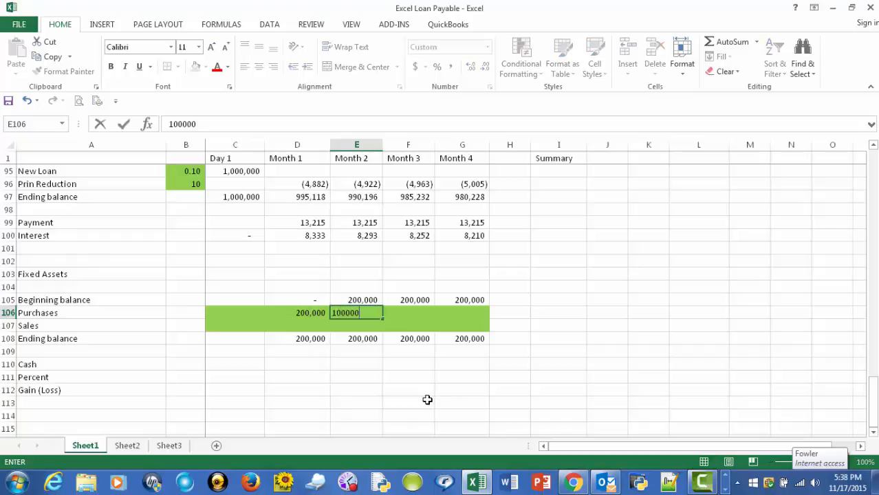
type("00,000")
key("ctrl+Return")
key("Right")
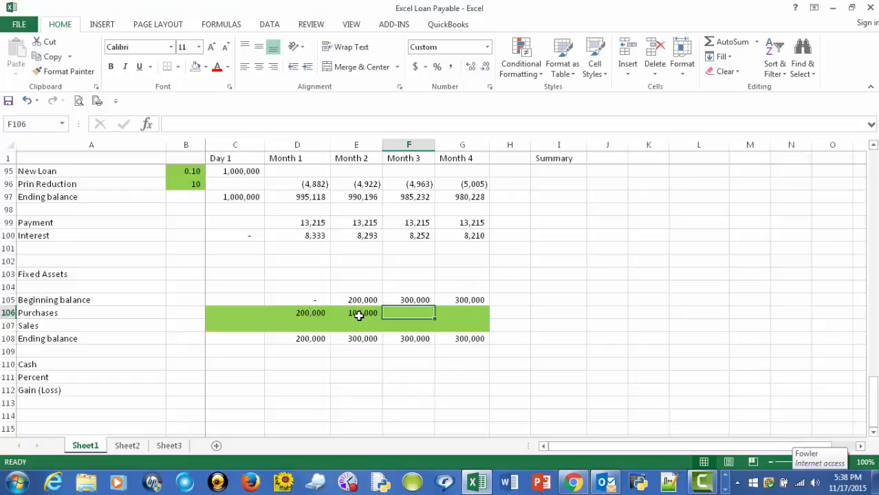
- Check how the Month 2 purchase carries through accounts payable, depreciation, the balance sheet, income statement and both cash flow statements
scroll(356, 314, "up", 7)
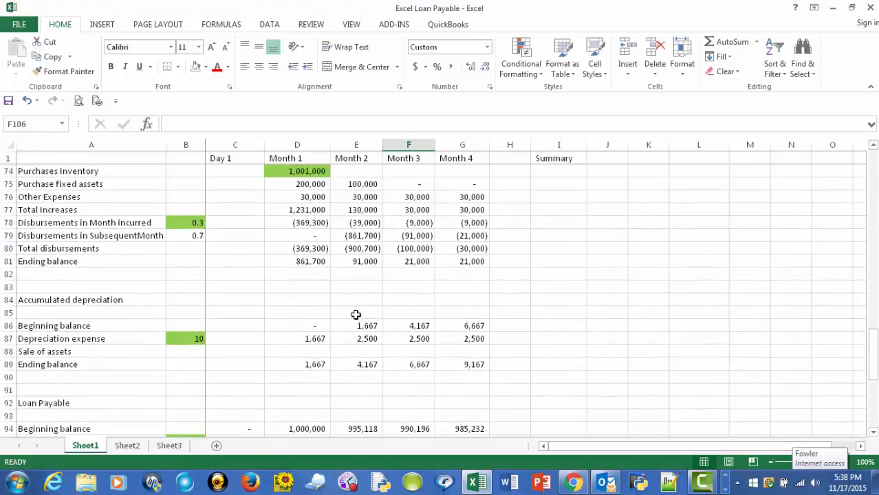
scroll(356, 314, "up", 12)
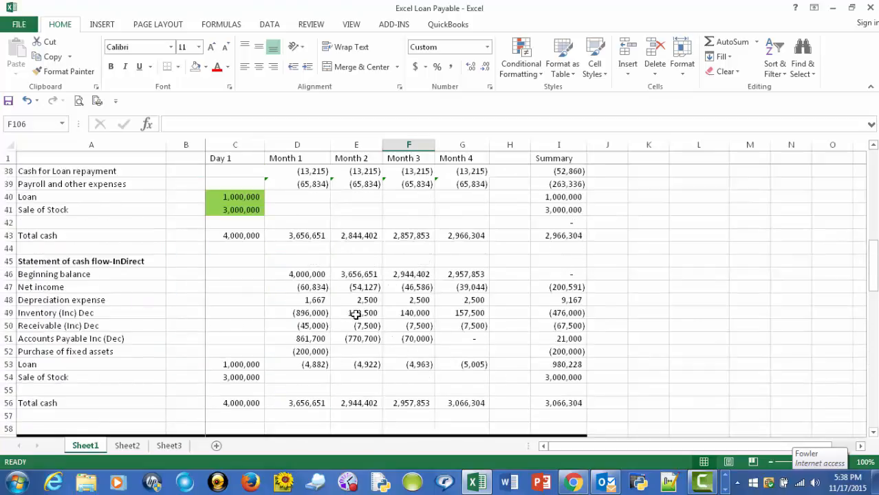
scroll(356, 314, "up", 11)
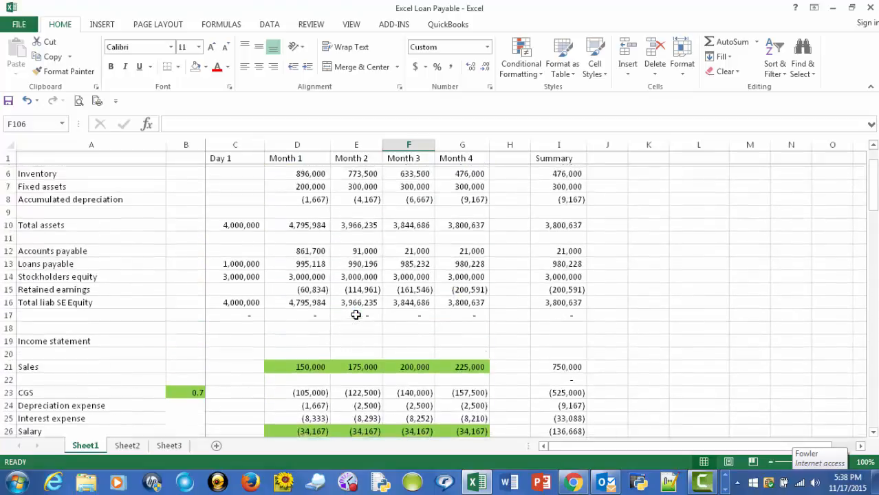
scroll(356, 315, "up", 2)
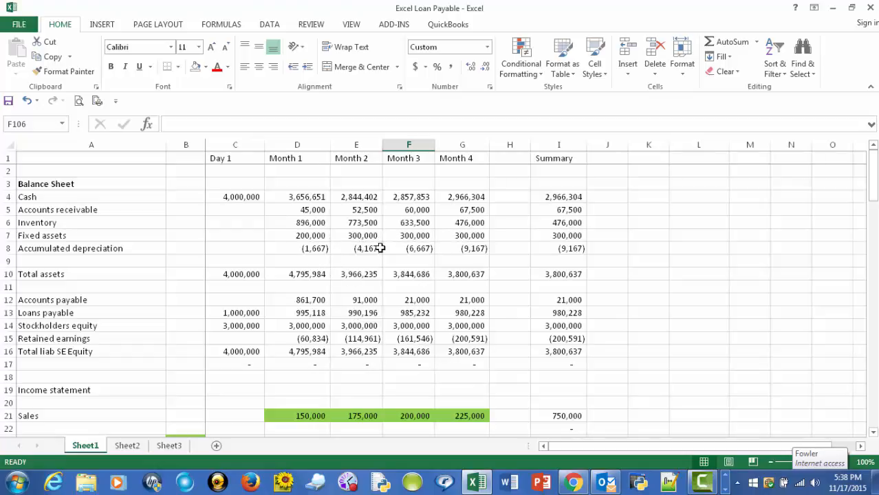
scroll(379, 247, "down", 6)
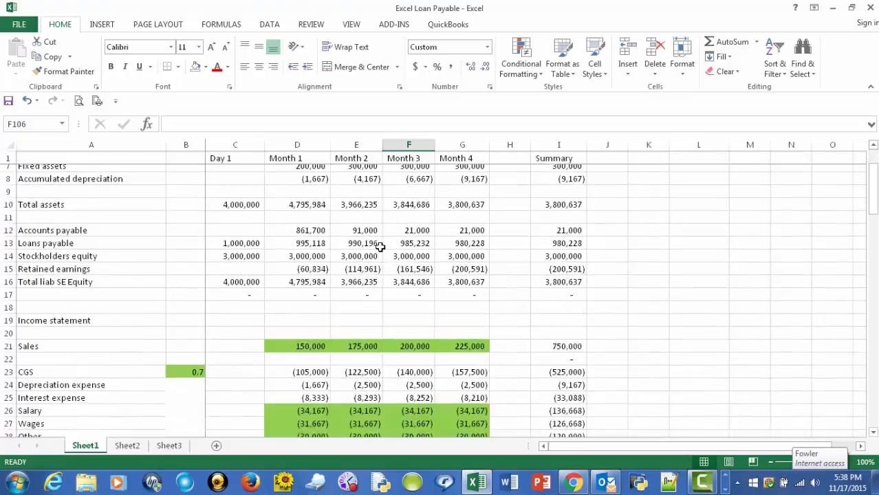
scroll(380, 248, "down", 5)
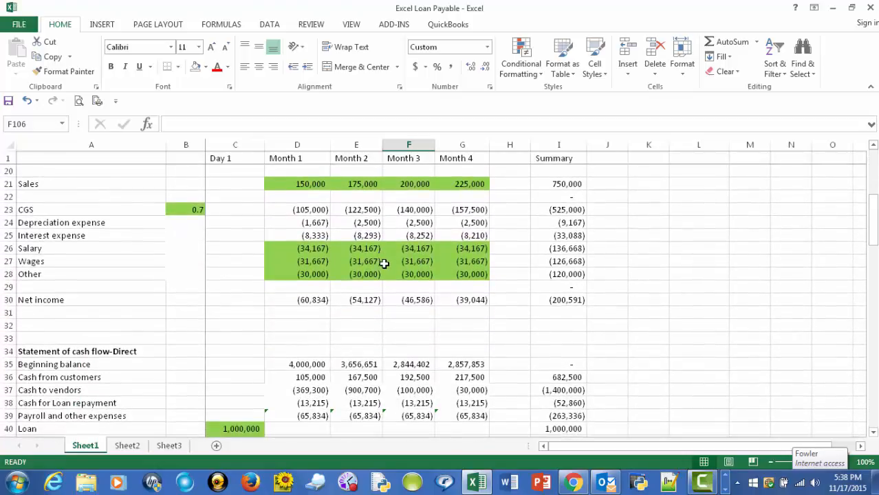
scroll(383, 263, "down", 9)
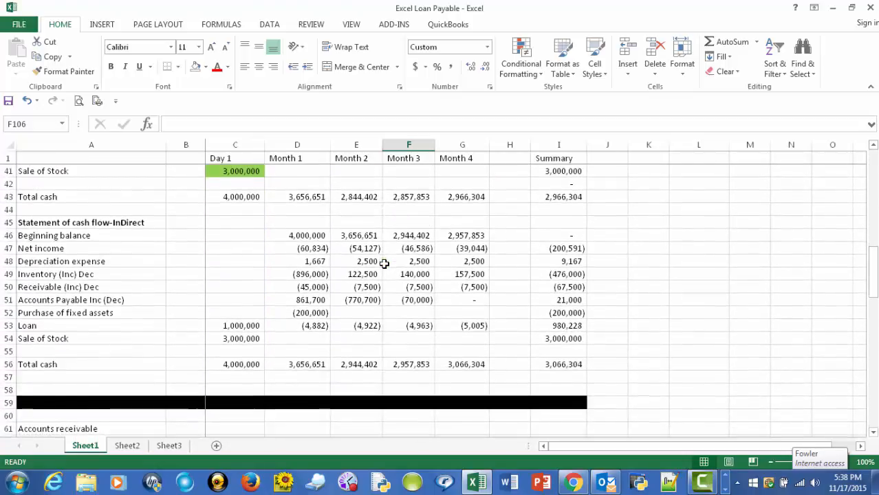
- Enter 500000 as the Month 3 purchases in F106 of the Fixed Assets schedule
scroll(384, 263, "down", 1)
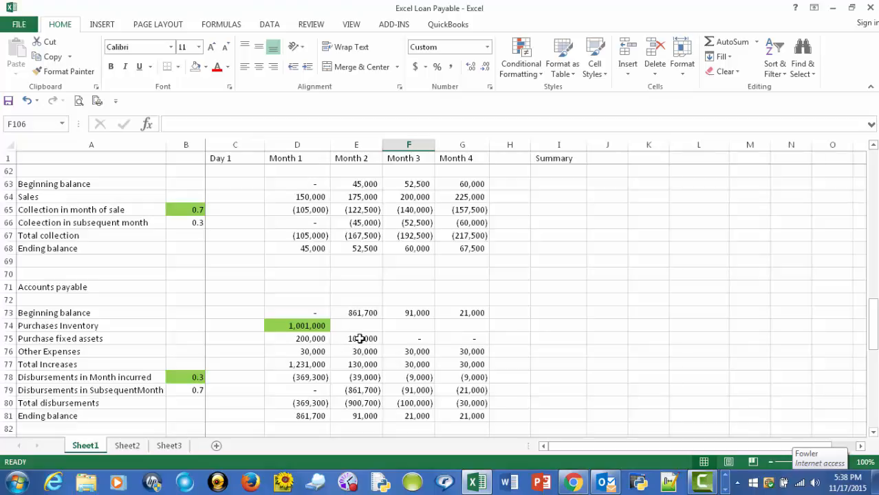
scroll(372, 339, "down", 2)
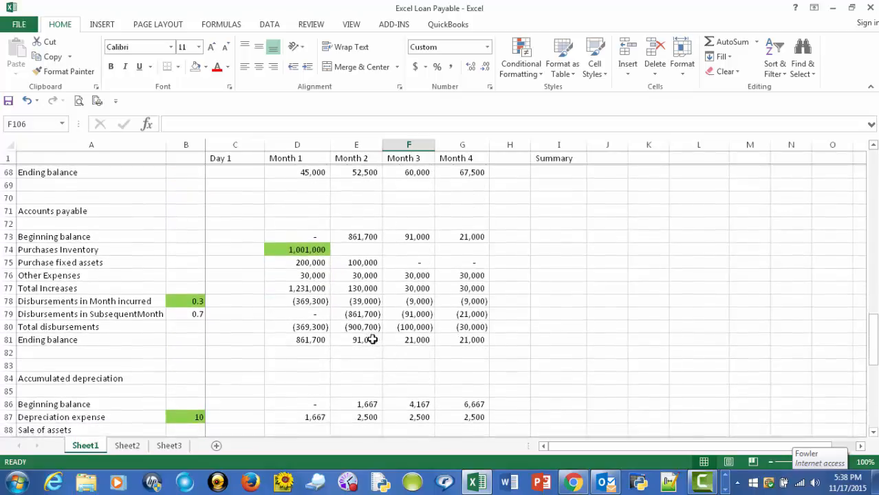
scroll(371, 339, "down", 10)
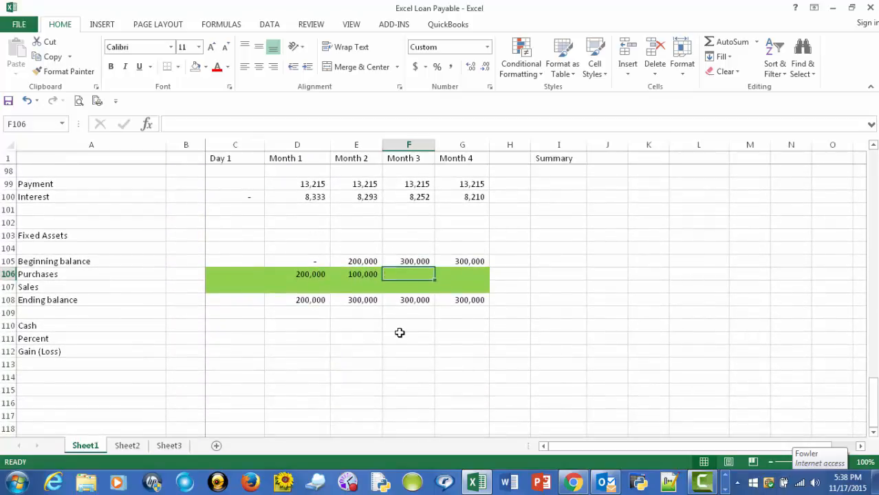
type("50000")
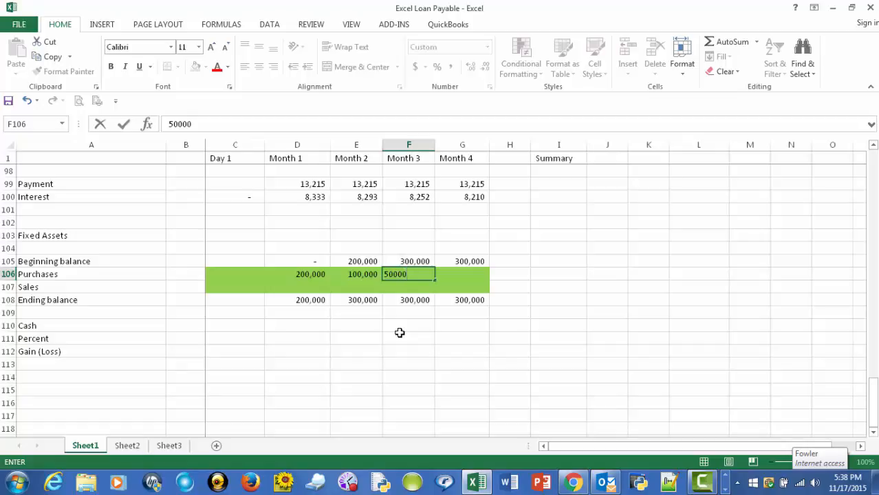
key("Tab")
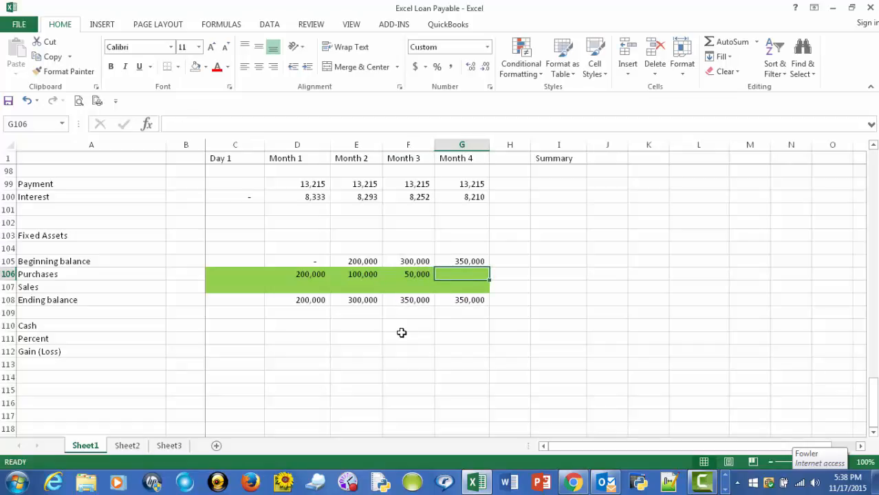
left_click(420, 277)
type("5")
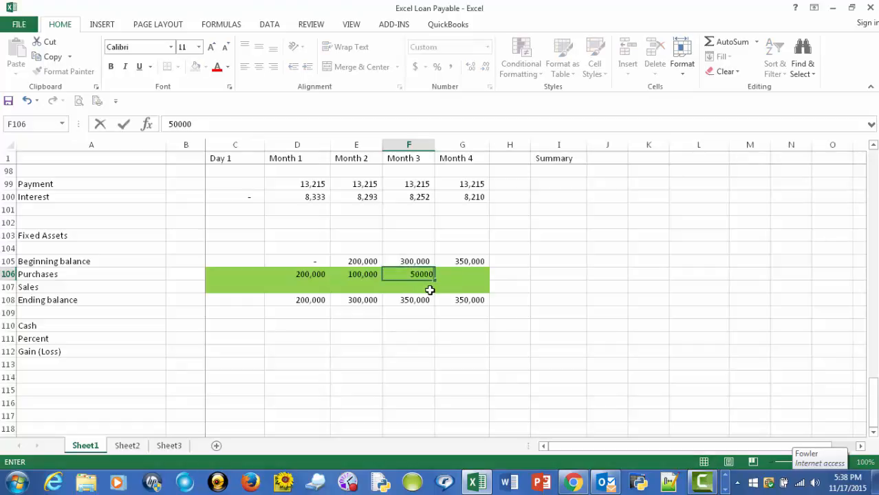
key("Tab")
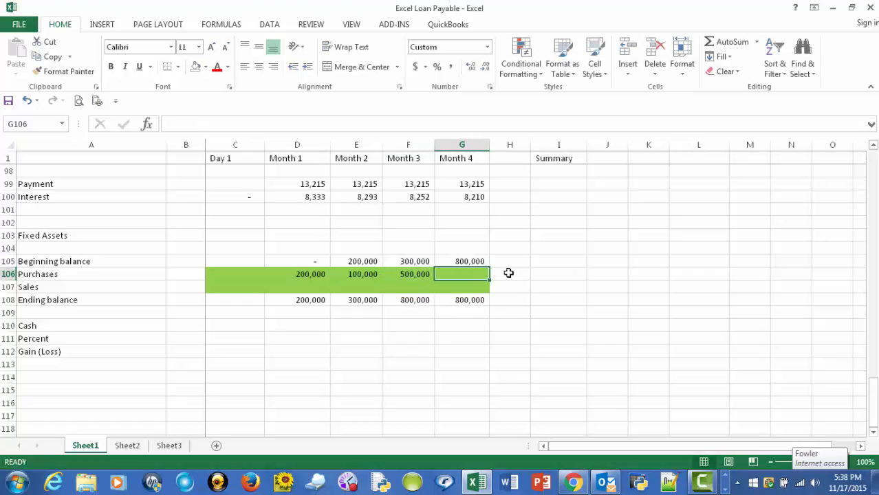
- Check how the Month 3 purchase carries through accounts payable, the balance sheet and income statement, and compare total cash in both cash flow statements
scroll(510, 273, "up", 8)
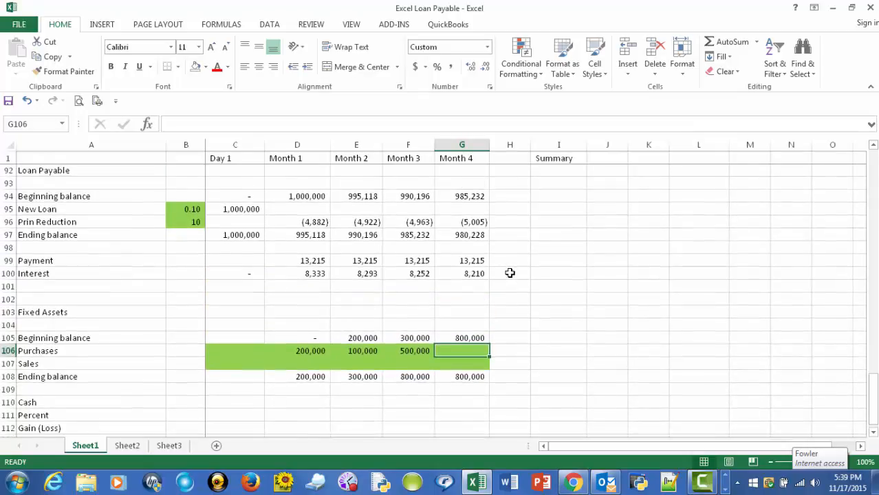
scroll(509, 273, "up", 9)
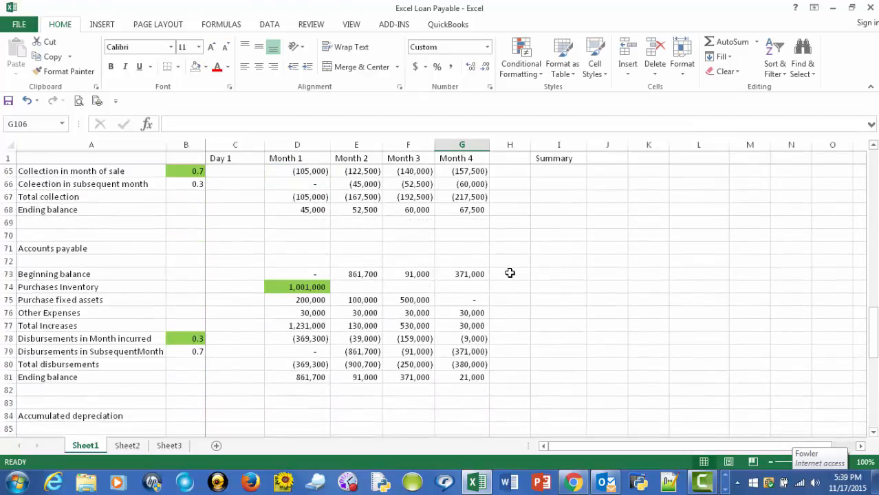
scroll(510, 273, "up", 9)
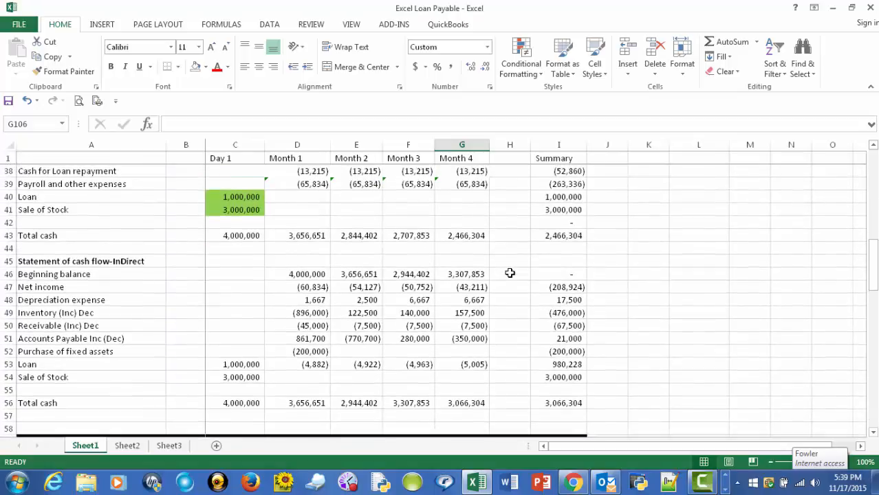
scroll(510, 273, "up", 6)
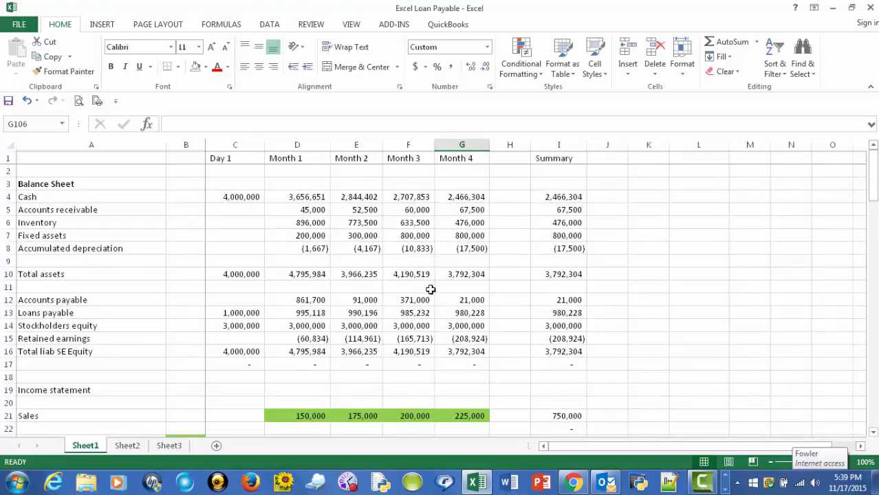
scroll(442, 325, "down", 3)
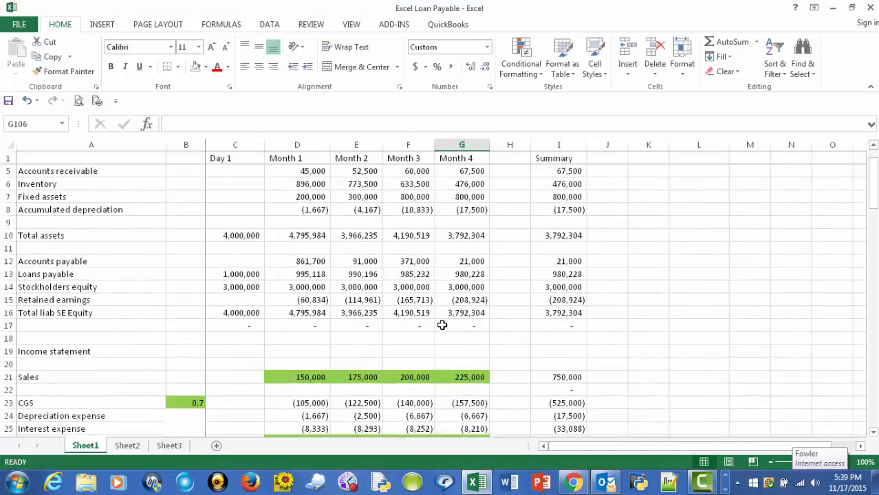
scroll(442, 325, "down", 5)
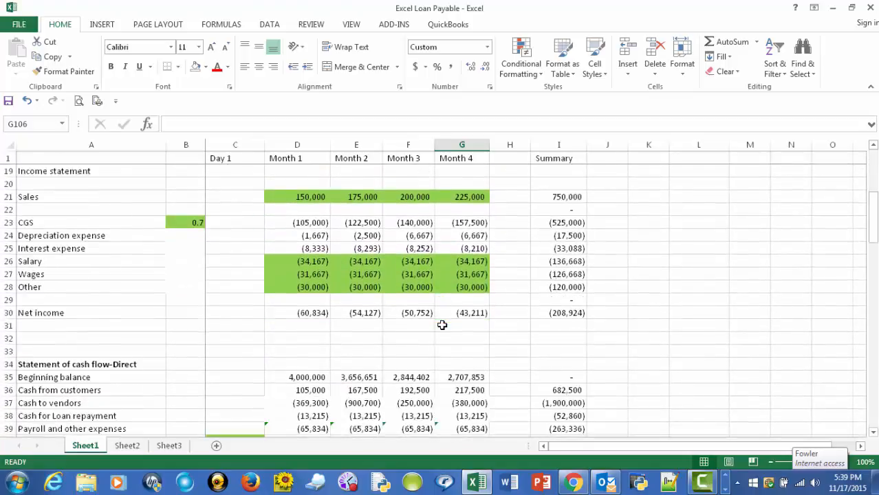
scroll(442, 325, "down", 2)
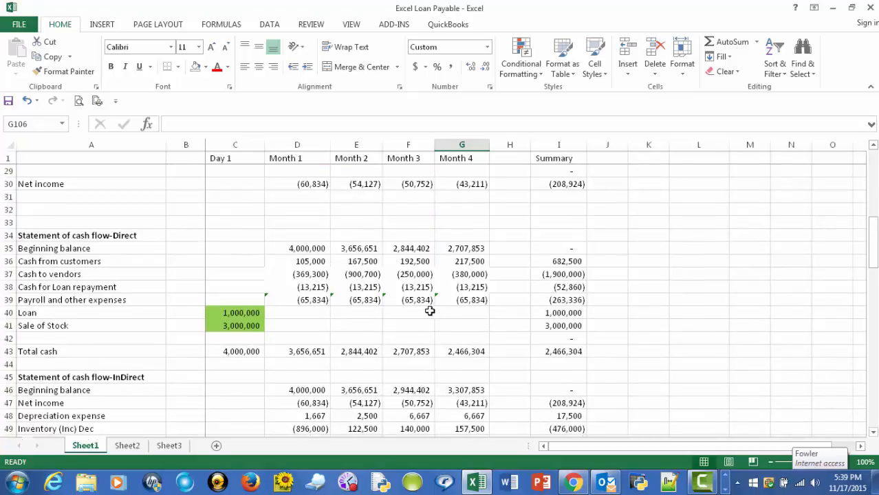
scroll(433, 313, "down", 2)
scroll(429, 312, "down", 1)
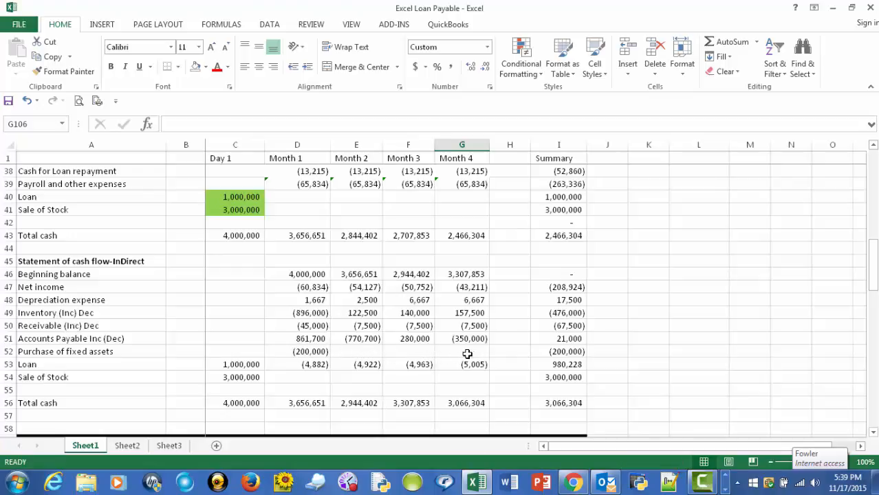
scroll(430, 344, "up", 2)
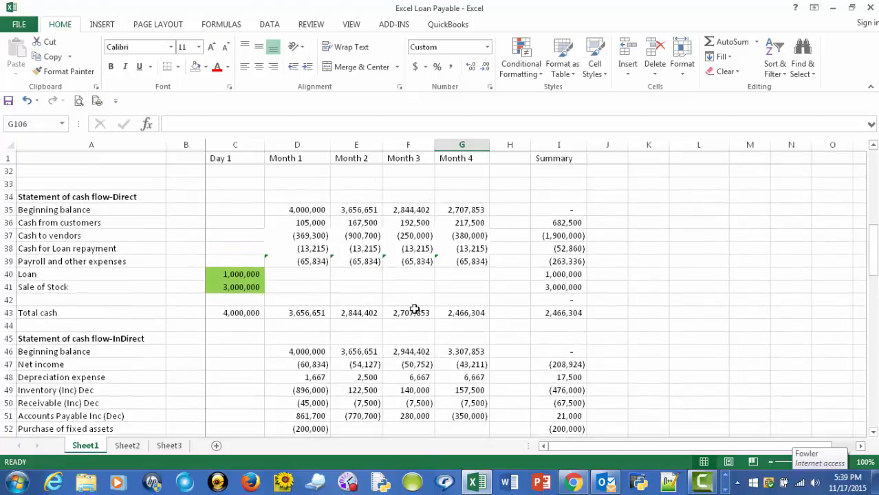
scroll(413, 310, "up", 1)
scroll(413, 309, "down", 1)
scroll(413, 309, "down", 4)
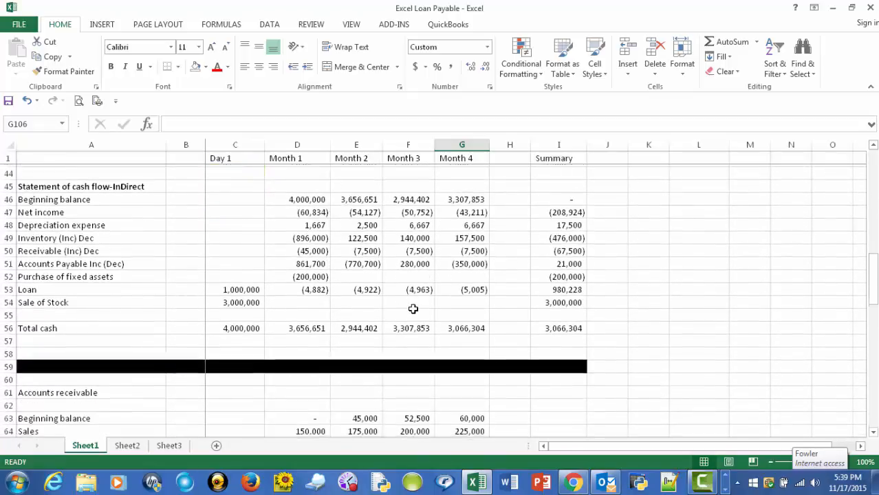
left_click(305, 274)
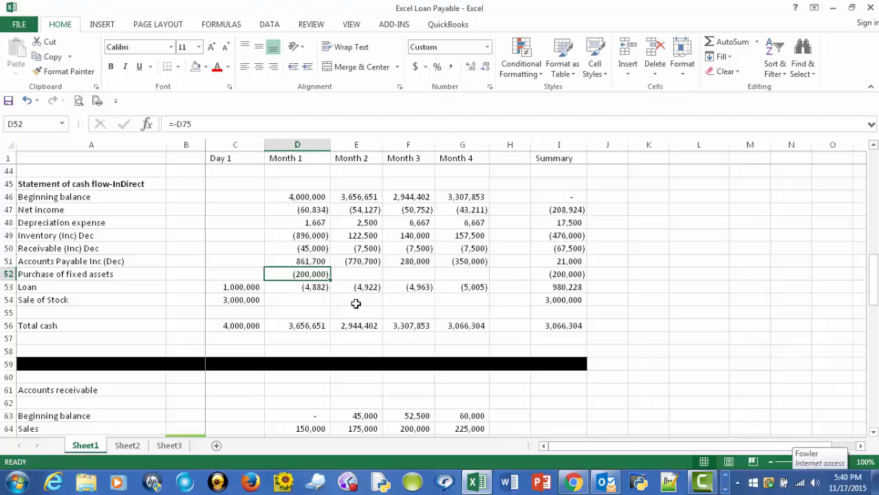
key("F2")
scroll(380, 305, "down", 1)
scroll(380, 304, "down", 6)
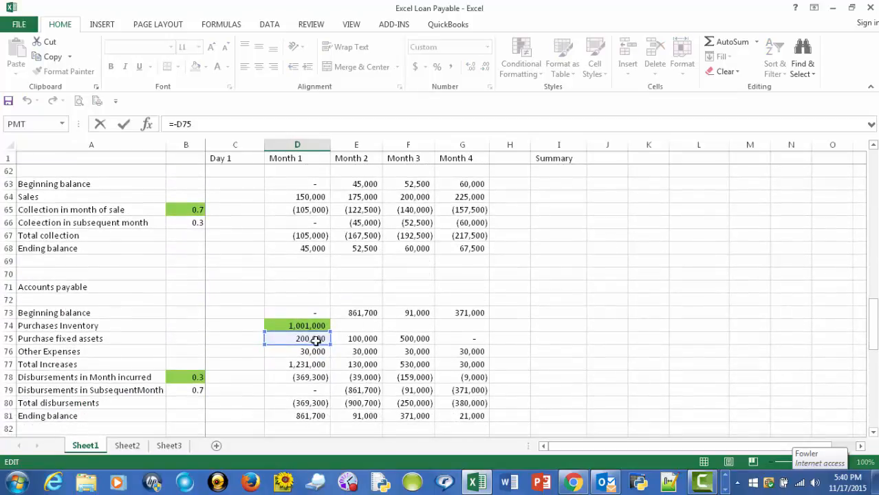
scroll(355, 330, "up", 4)
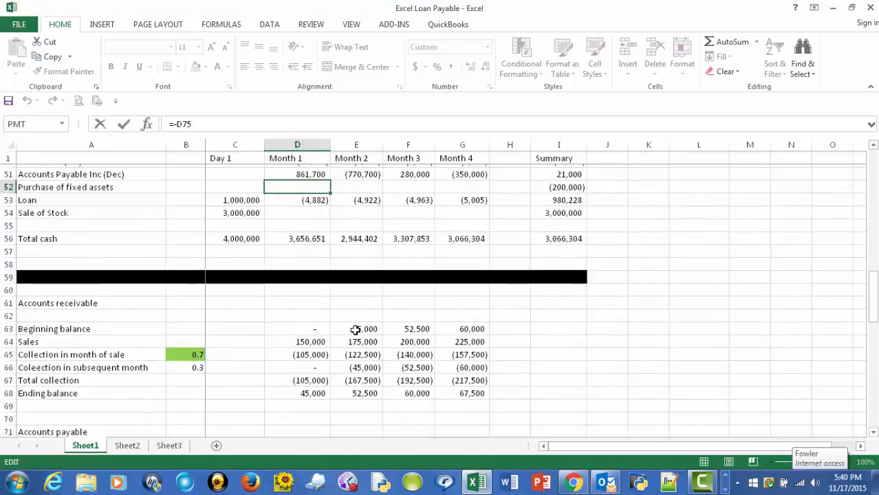
scroll(356, 330, "up", 3)
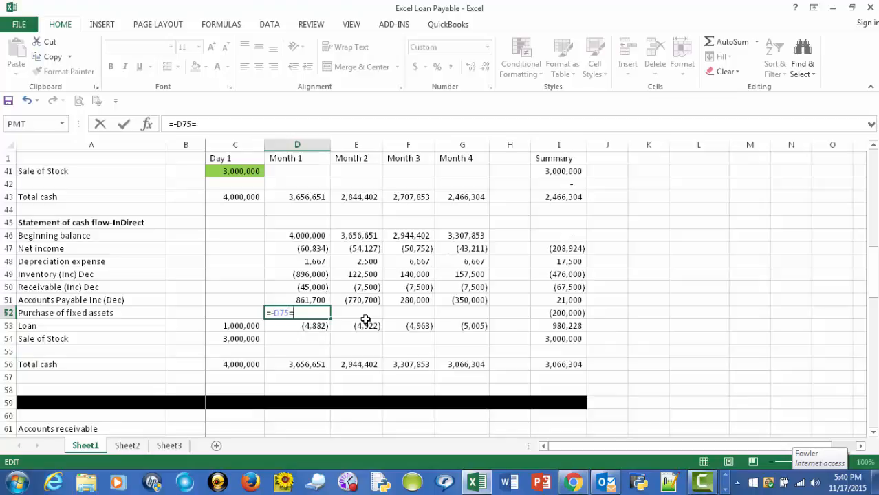
key("BackSpace")
key("BackSpace")
key("BackSpace")
key("BackSpace")
key("Escape")
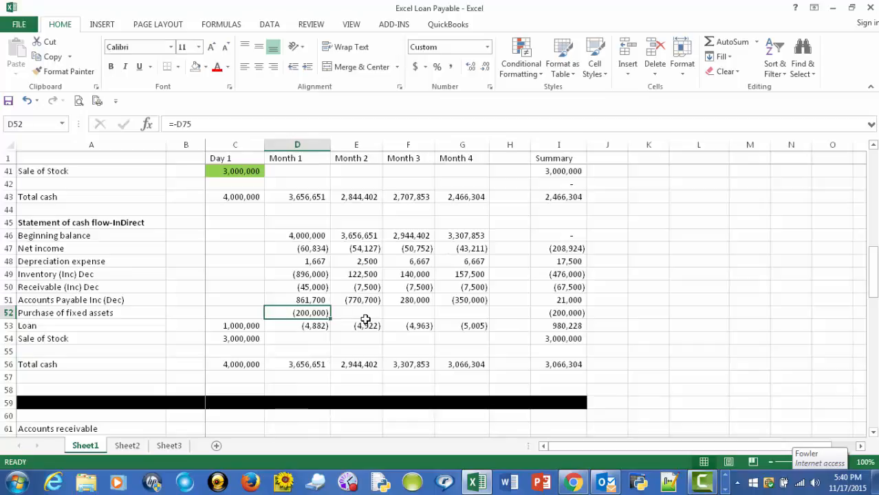
- Link the Month 1 purchase of fixed assets in D52 of the indirect cash flow statement to the Fixed Assets purchases with =-D106
type("=")
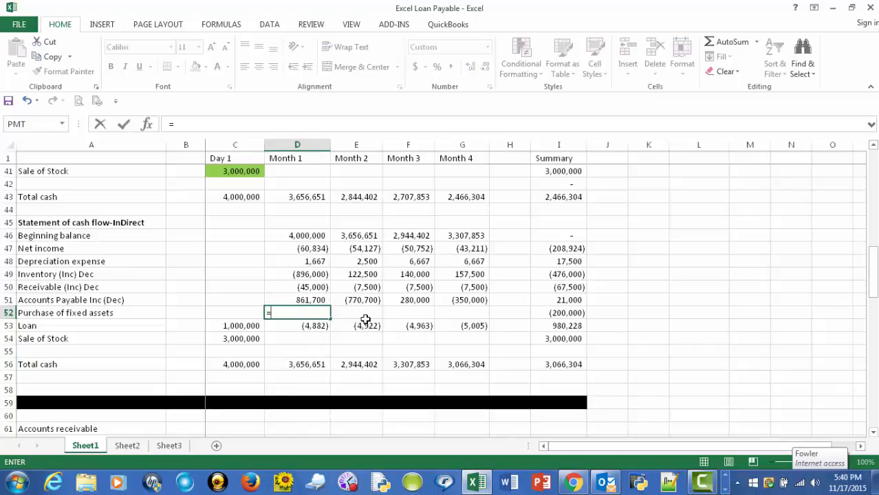
type("-")
scroll(365, 320, "down", 10)
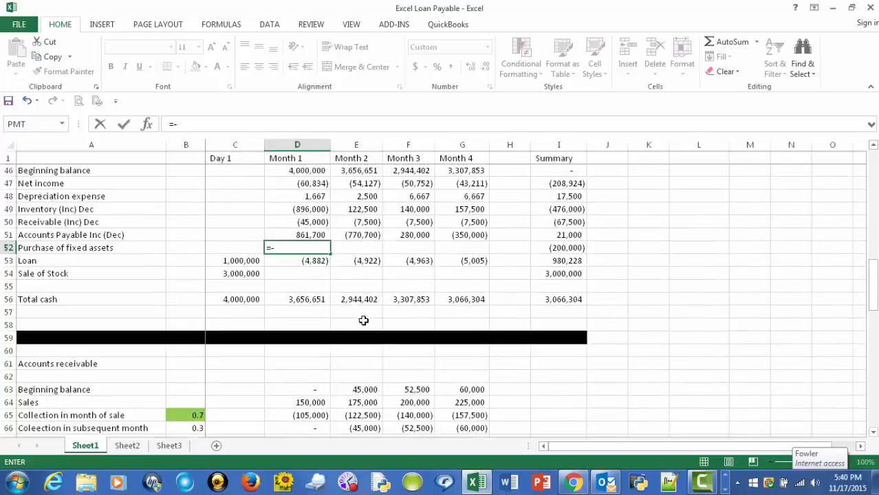
scroll(362, 322, "down", 8)
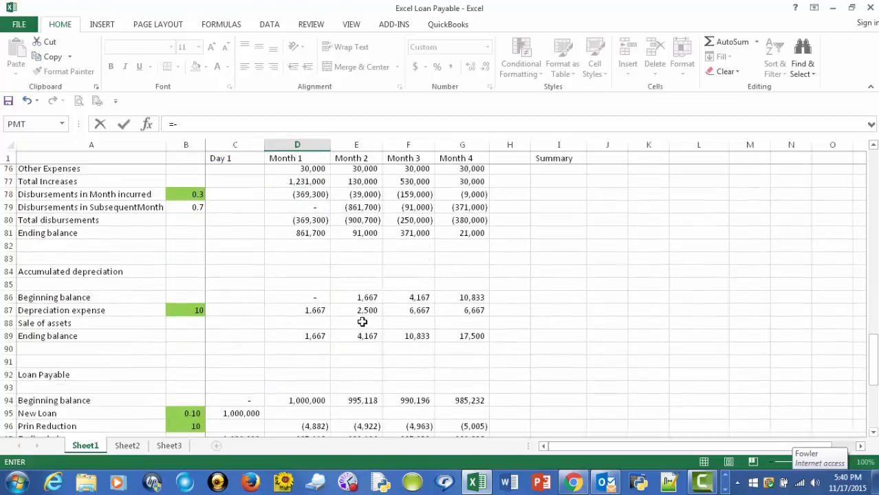
scroll(362, 322, "down", 1)
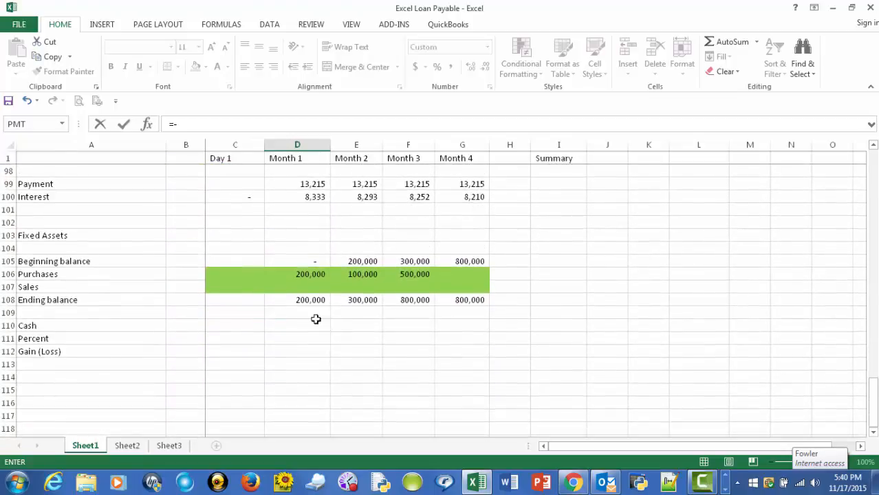
left_click(302, 275)
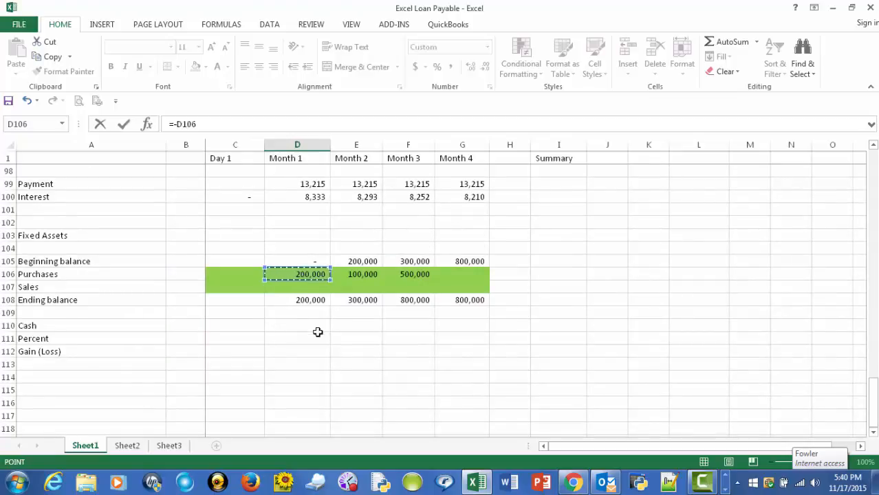
key("Tab")
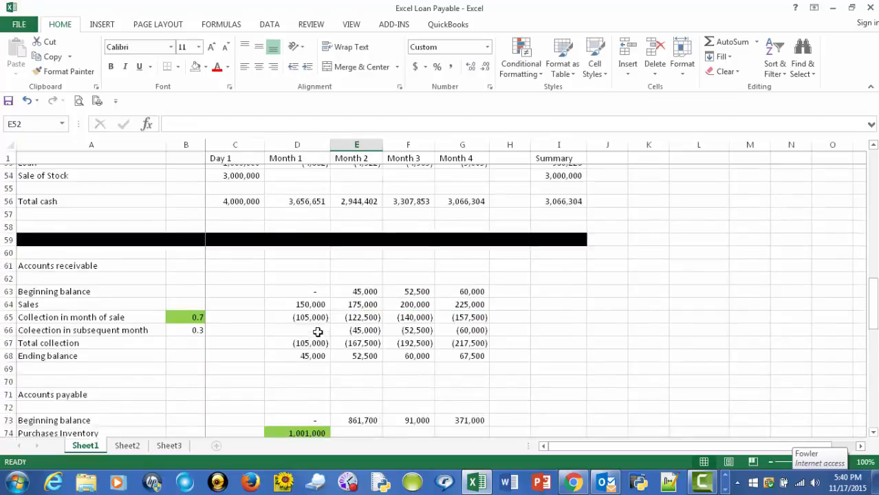
- Copy the Purchase of fixed assets formula from D52 across the indirect cash flow statement through Month 4 in G52
scroll(320, 332, "up", 2)
scroll(323, 331, "up", 3)
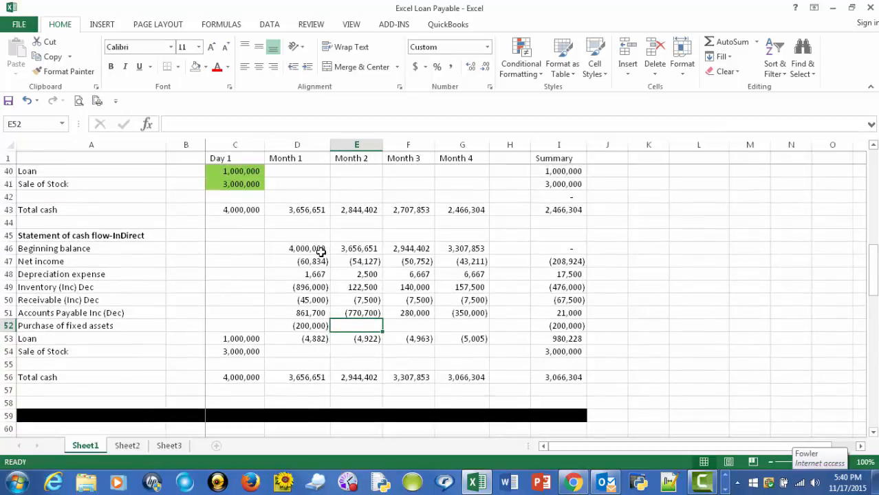
left_click(313, 326)
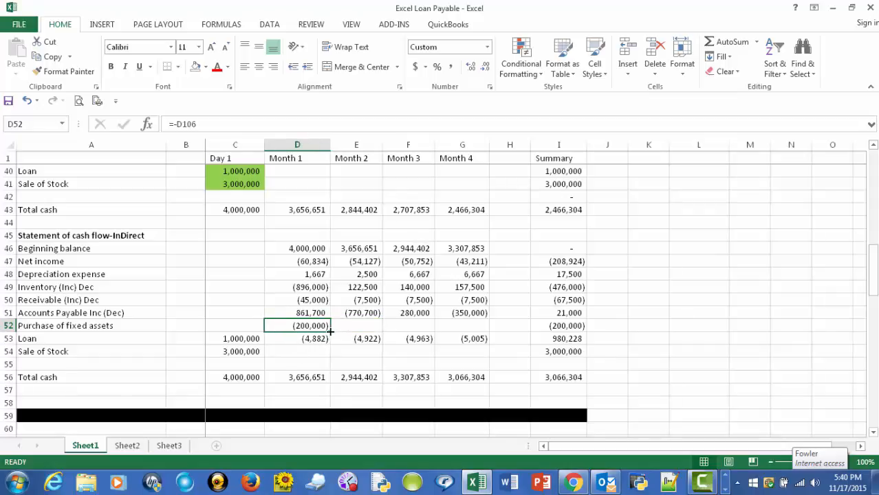
left_click_drag(330, 331, 481, 339)
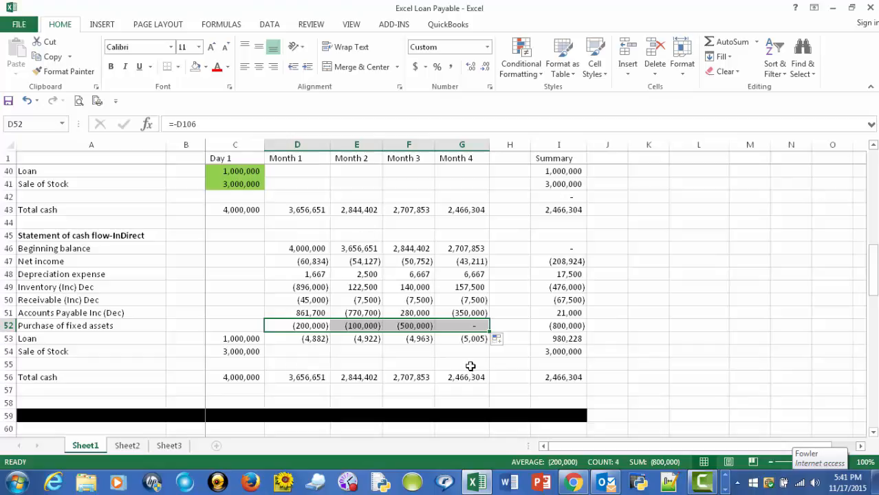
- Compare cash on the balance sheet with the total cash of the direct and indirect cash flow statements for every month
scroll(473, 359, "up", 13)
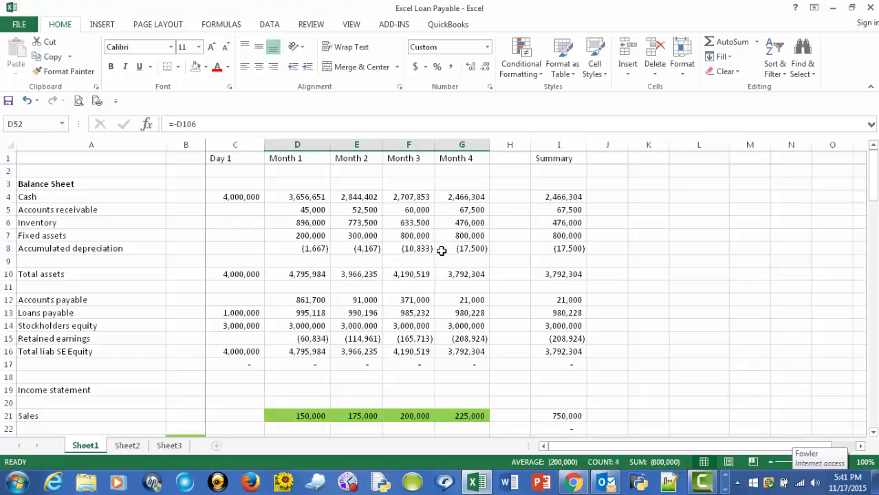
scroll(441, 251, "down", 7)
scroll(441, 251, "down", 9)
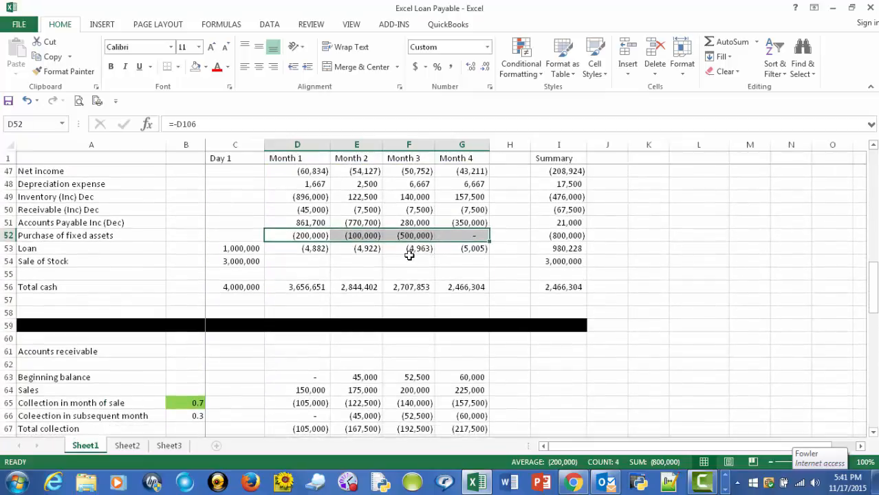
left_click(401, 262)
scroll(464, 267, "up", 2)
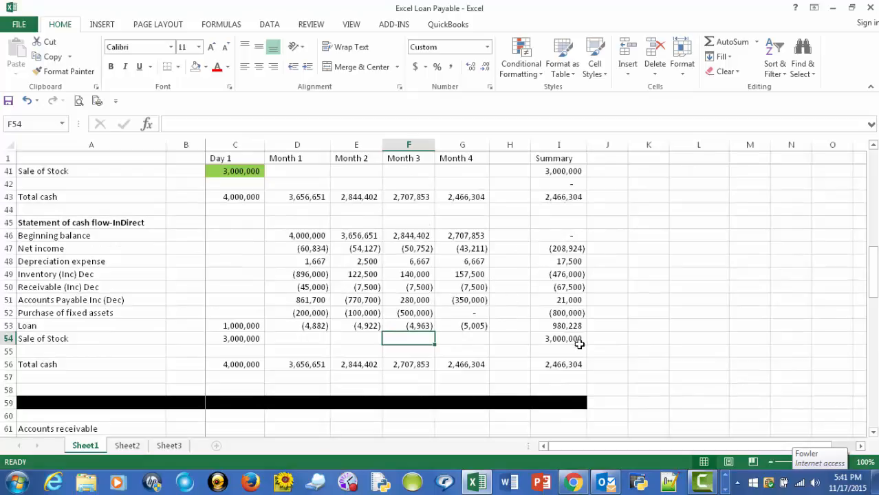
scroll(577, 340, "up", 4)
scroll(579, 341, "up", 5)
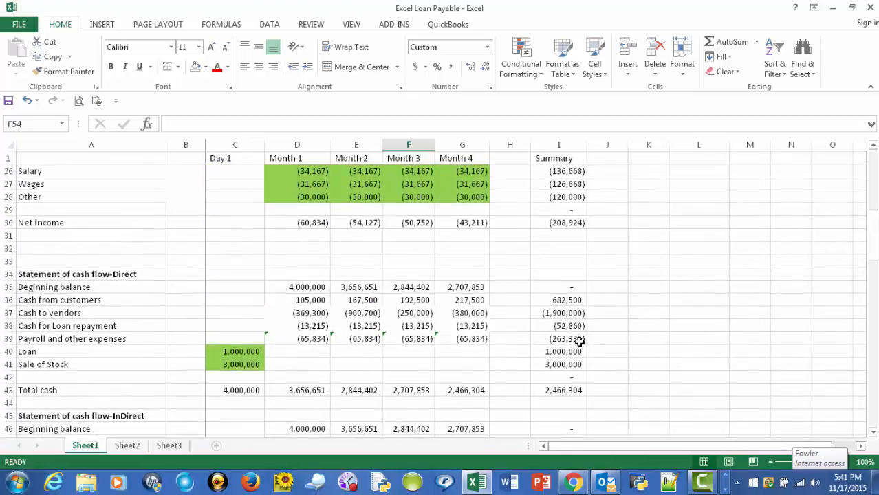
- Review the Summary column across the balance sheet, income statement and both cash flow statements
scroll(585, 255, "up", 4)
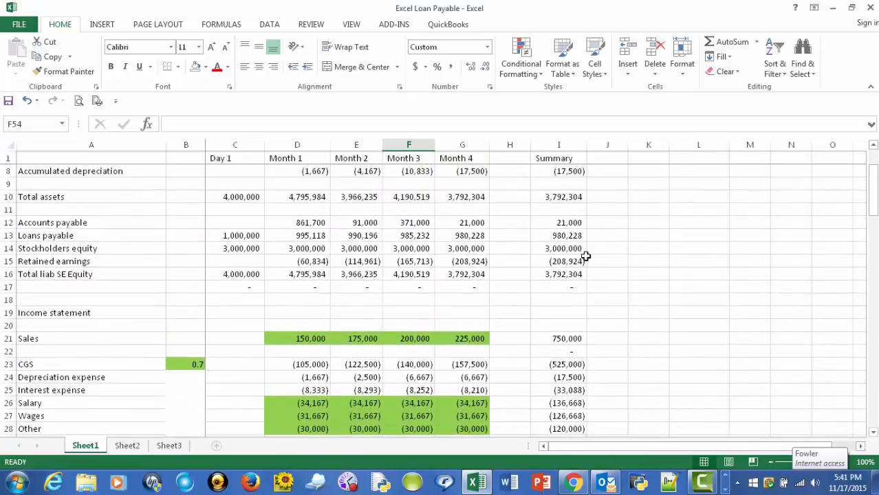
scroll(582, 243, "down", 3)
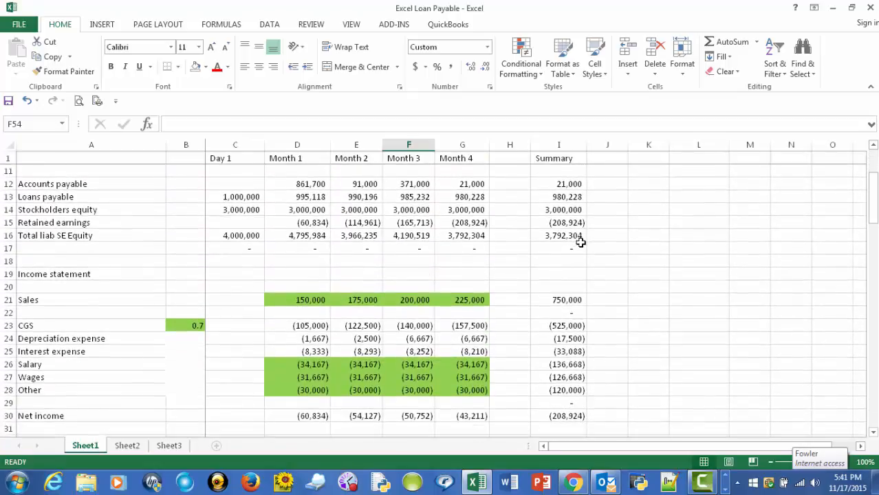
scroll(581, 245, "down", 2)
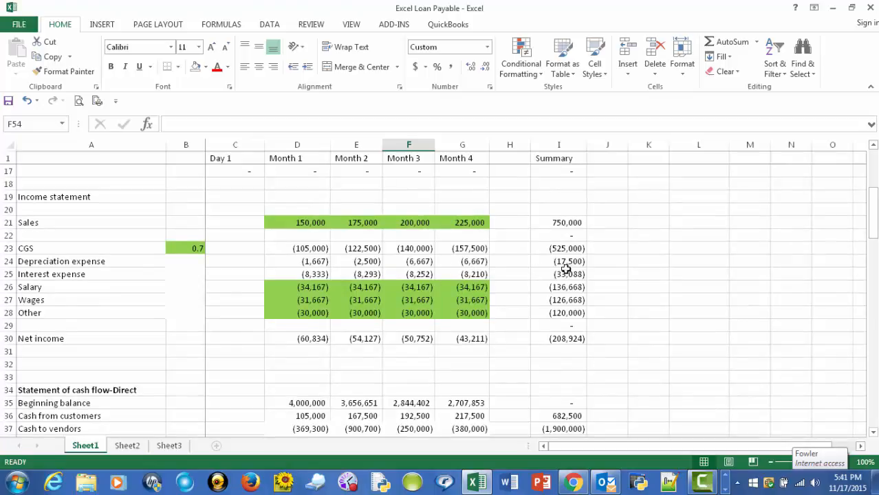
scroll(519, 266, "down", 6)
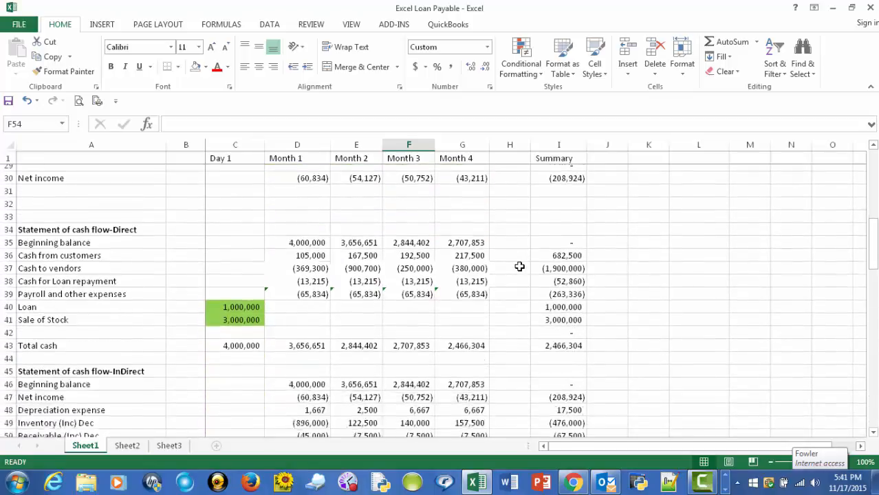
scroll(519, 266, "down", 4)
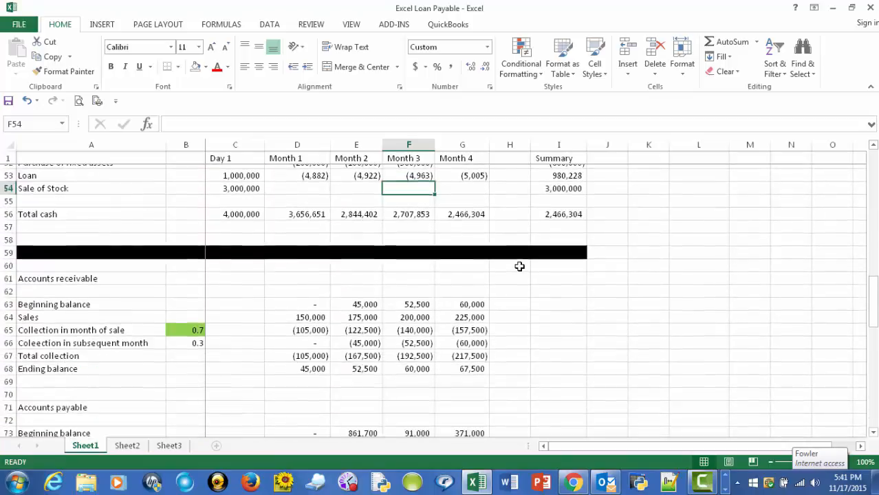
- Examine the monthly purchases and balances in the Fixed Assets schedule, along with the depreciation and Loan Payable schedules above it
scroll(519, 266, "down", 7)
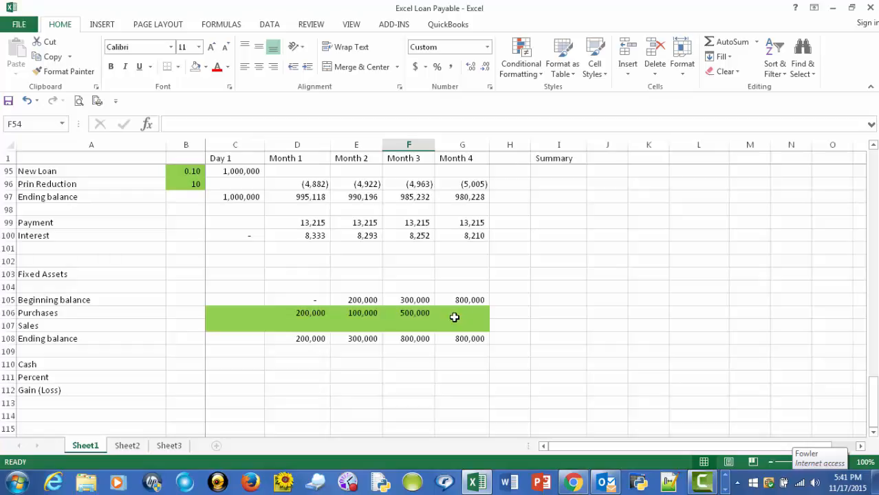
scroll(419, 322, "down", 1)
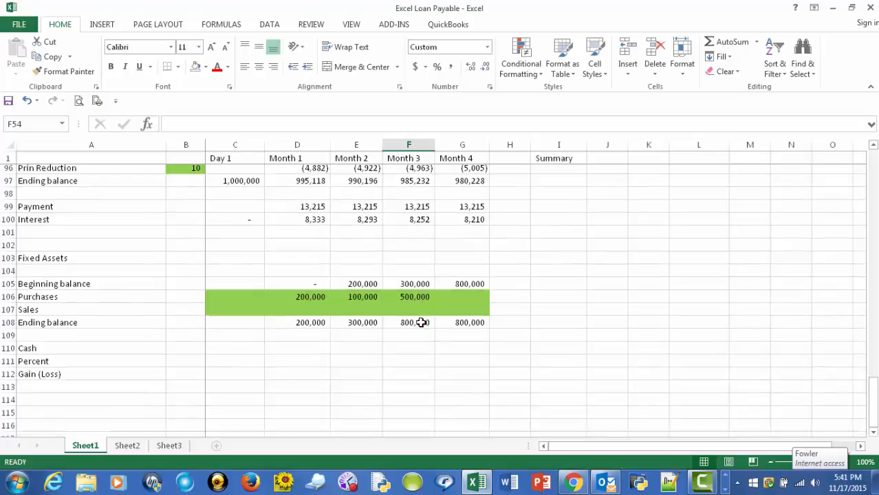
scroll(421, 322, "down", 1)
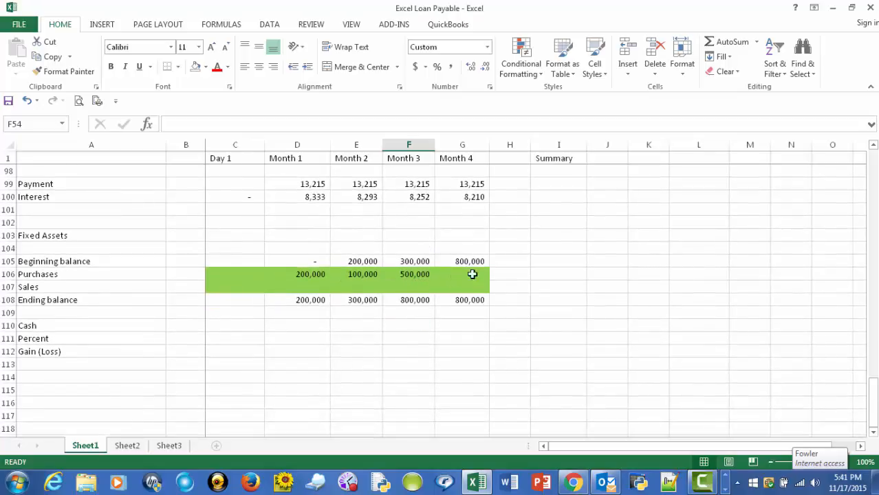
scroll(480, 274, "up", 1)
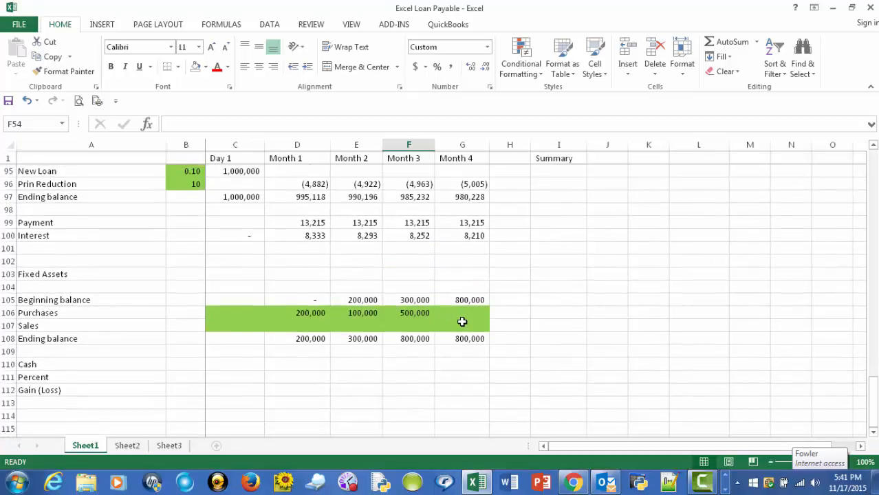
scroll(463, 322, "up", 1)
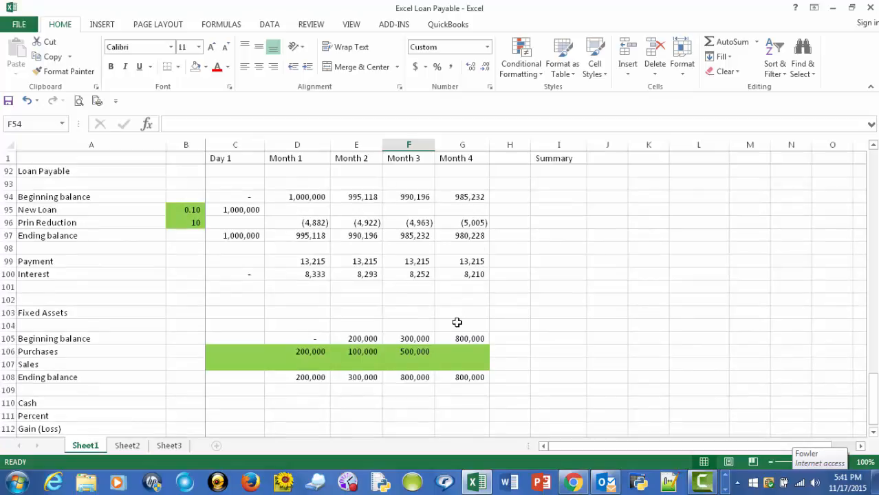
scroll(457, 323, "up", 4)
scroll(457, 323, "down", 2)
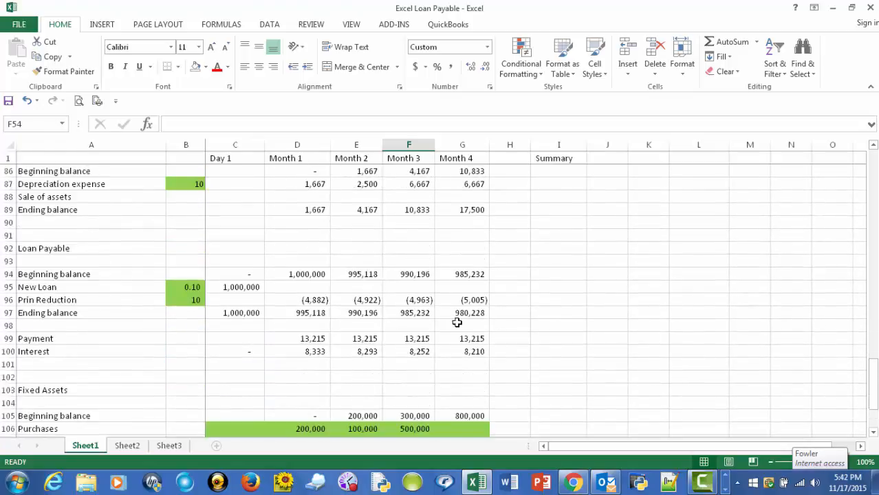
scroll(457, 322, "down", 2)
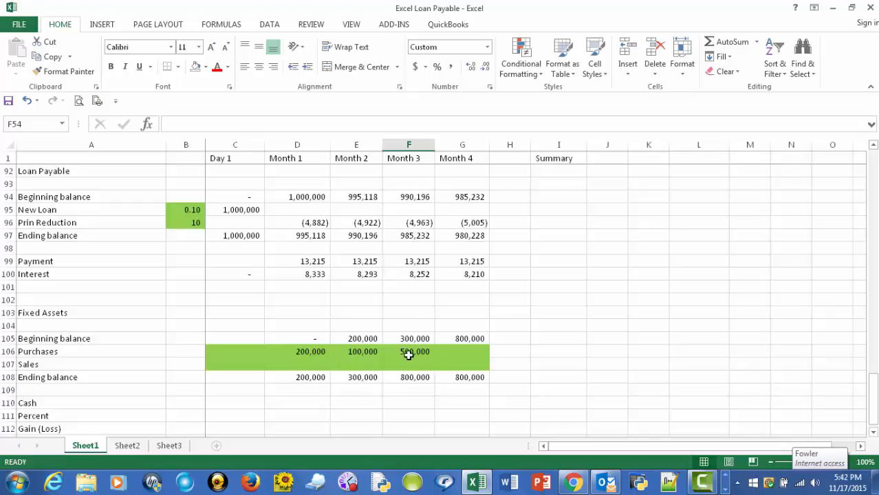
- Inspect the CGS rate in B23 and review the financial statements from the balance sheet down to the Accounts receivable schedule
scroll(426, 356, "up", 11)
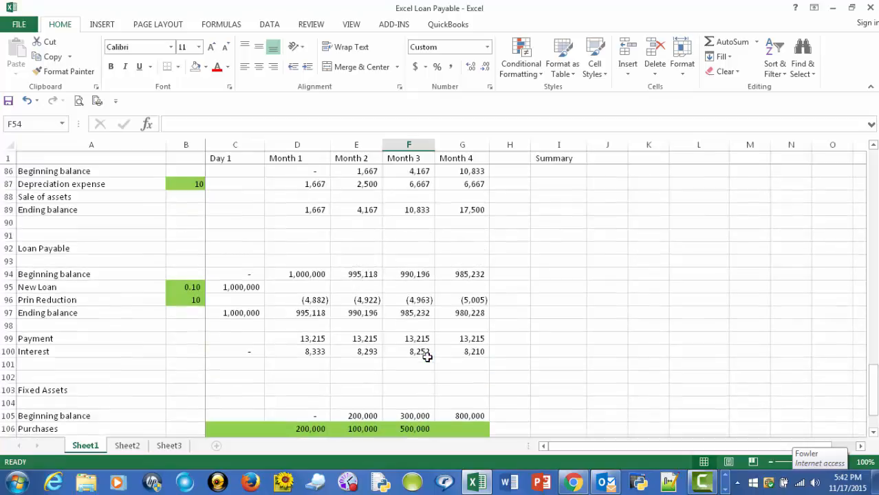
scroll(426, 356, "up", 19)
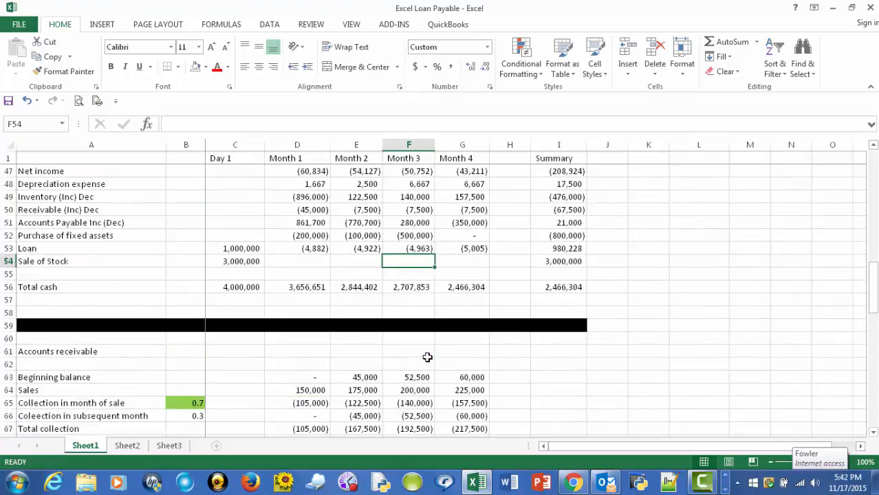
scroll(426, 356, "down", 2)
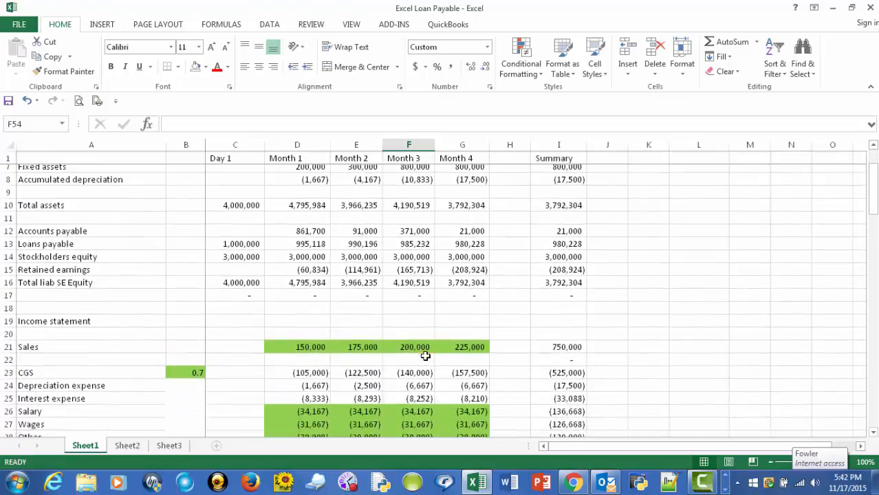
left_click(180, 362)
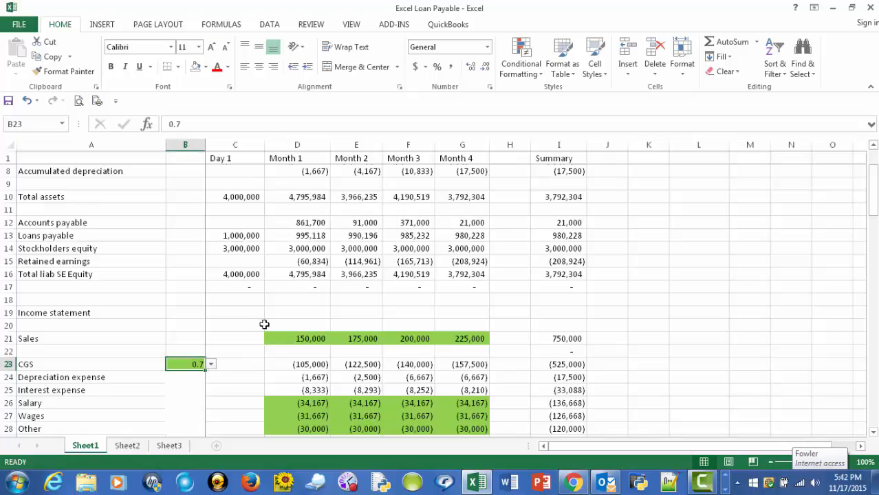
scroll(264, 324, "down", 2)
scroll(264, 325, "up", 4)
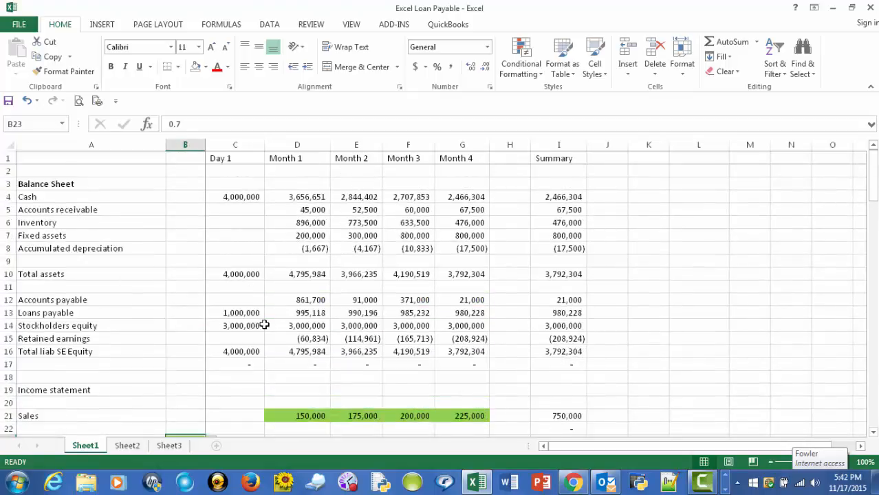
scroll(264, 325, "down", 7)
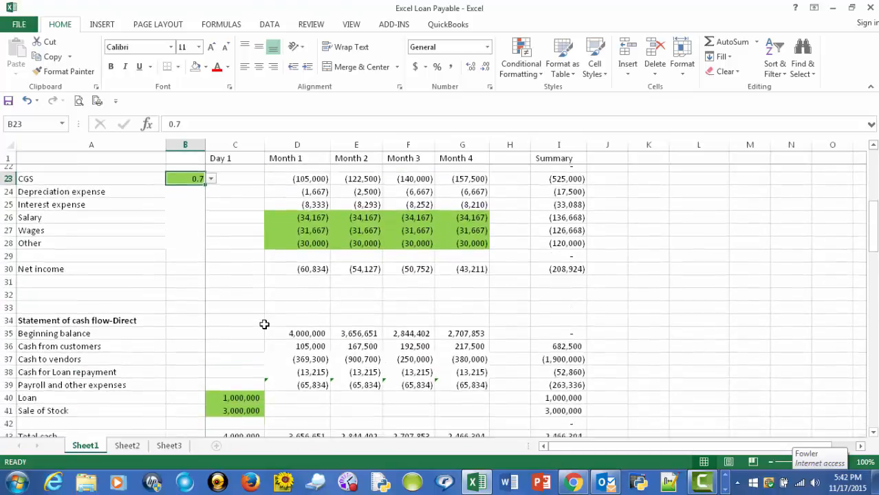
scroll(264, 324, "down", 8)
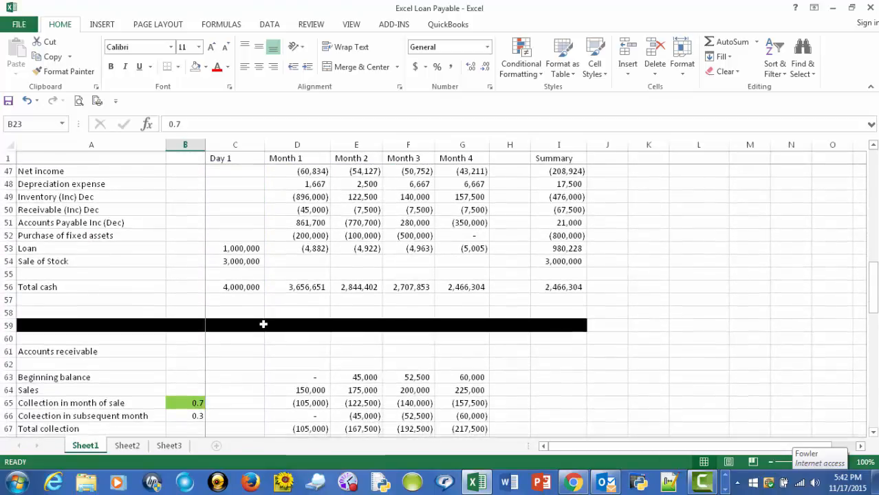
scroll(264, 324, "down", 1)
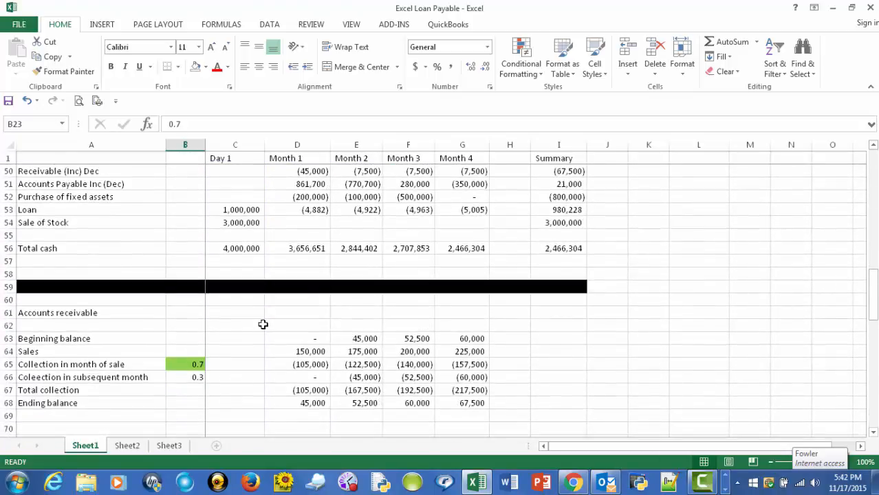